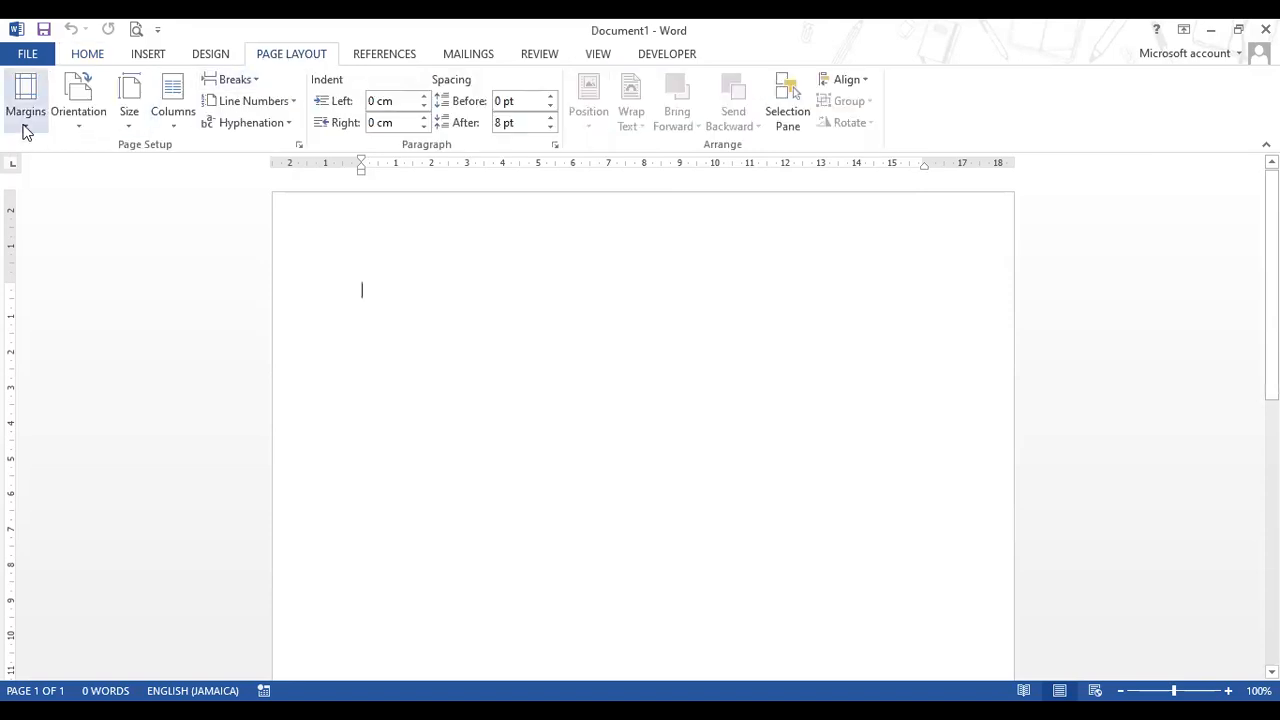
# - Apply Normal margins and single line spacing, 0 pt after, with no space between same-style paragraphs
pyautogui.click(27, 126)
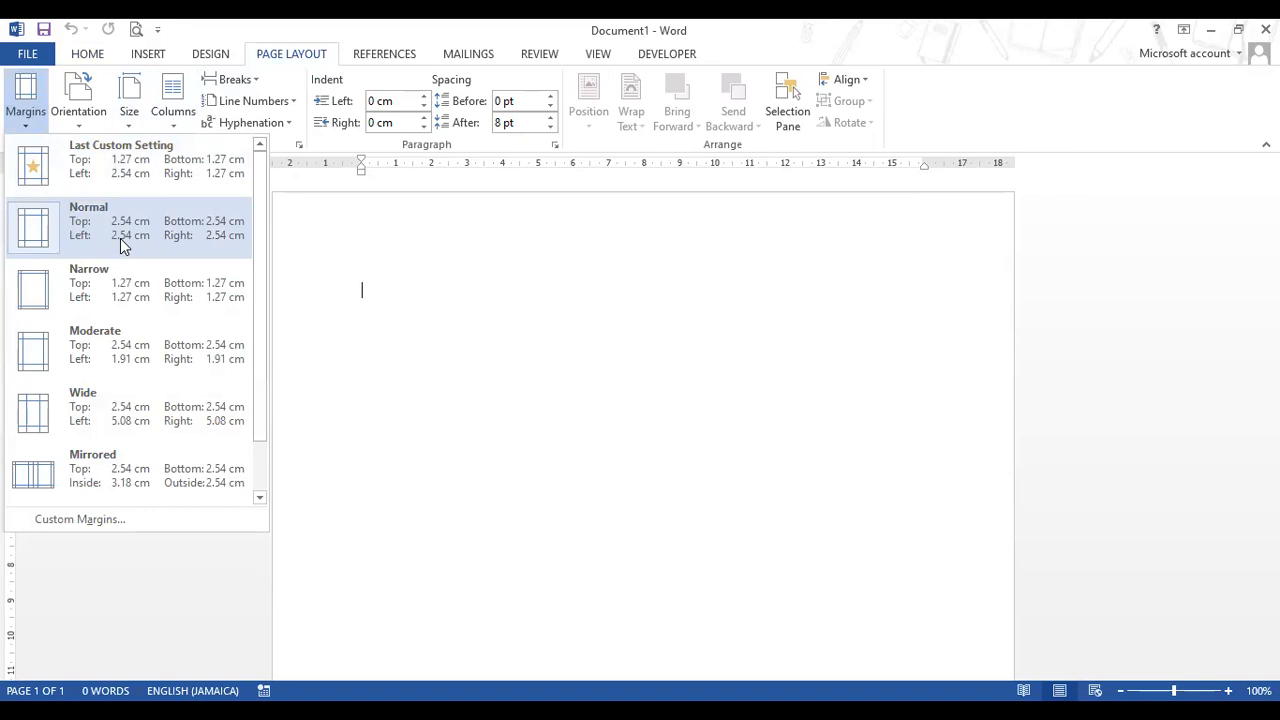
pyautogui.click(120, 238)
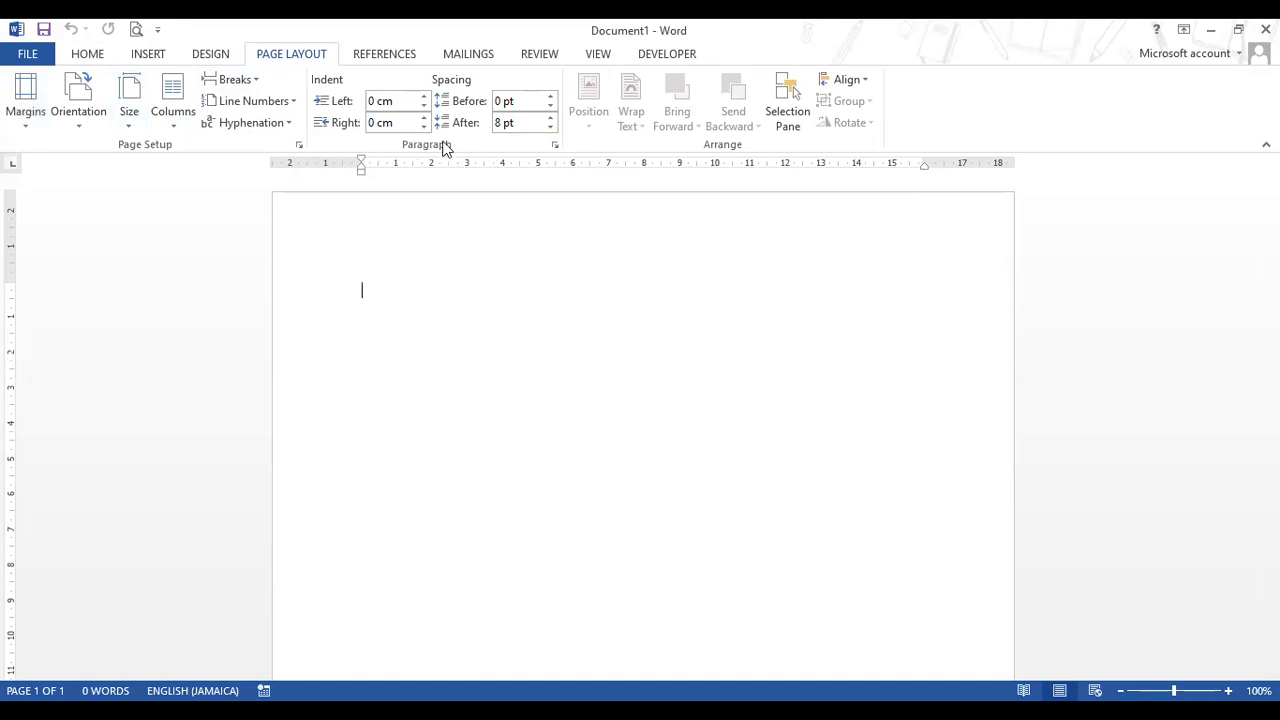
pyautogui.click(552, 145)
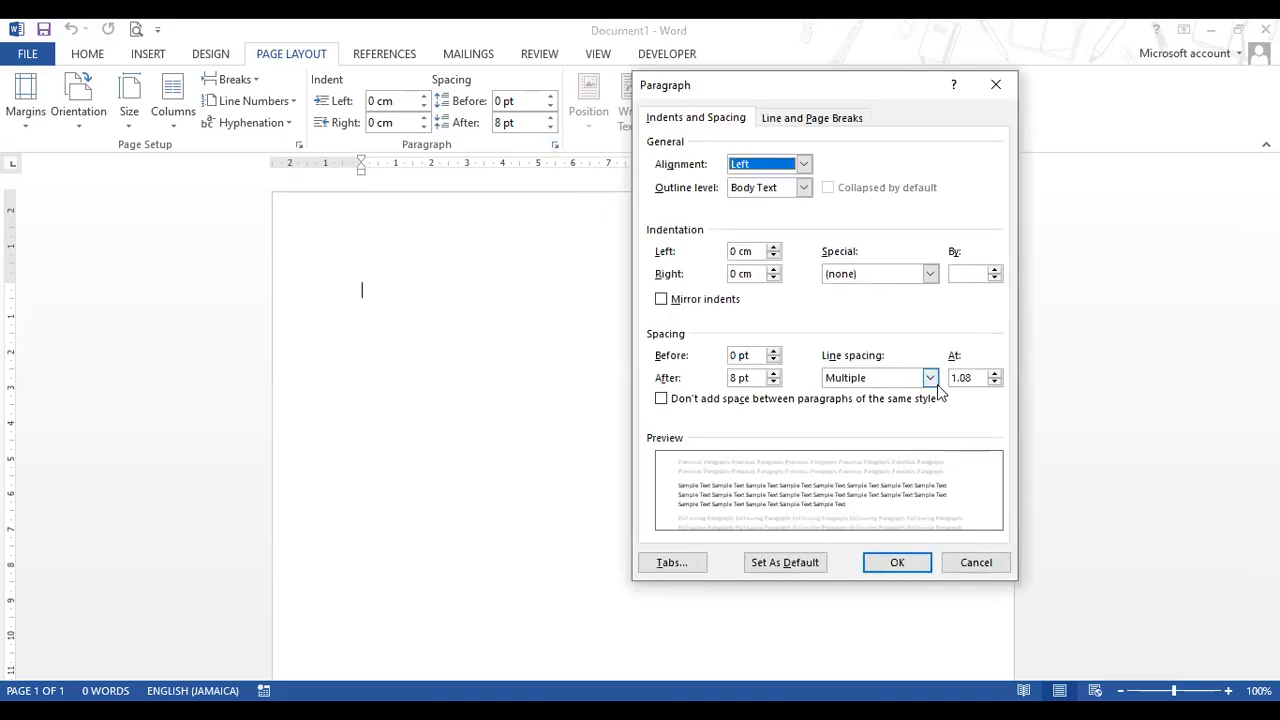
pyautogui.click(930, 378)
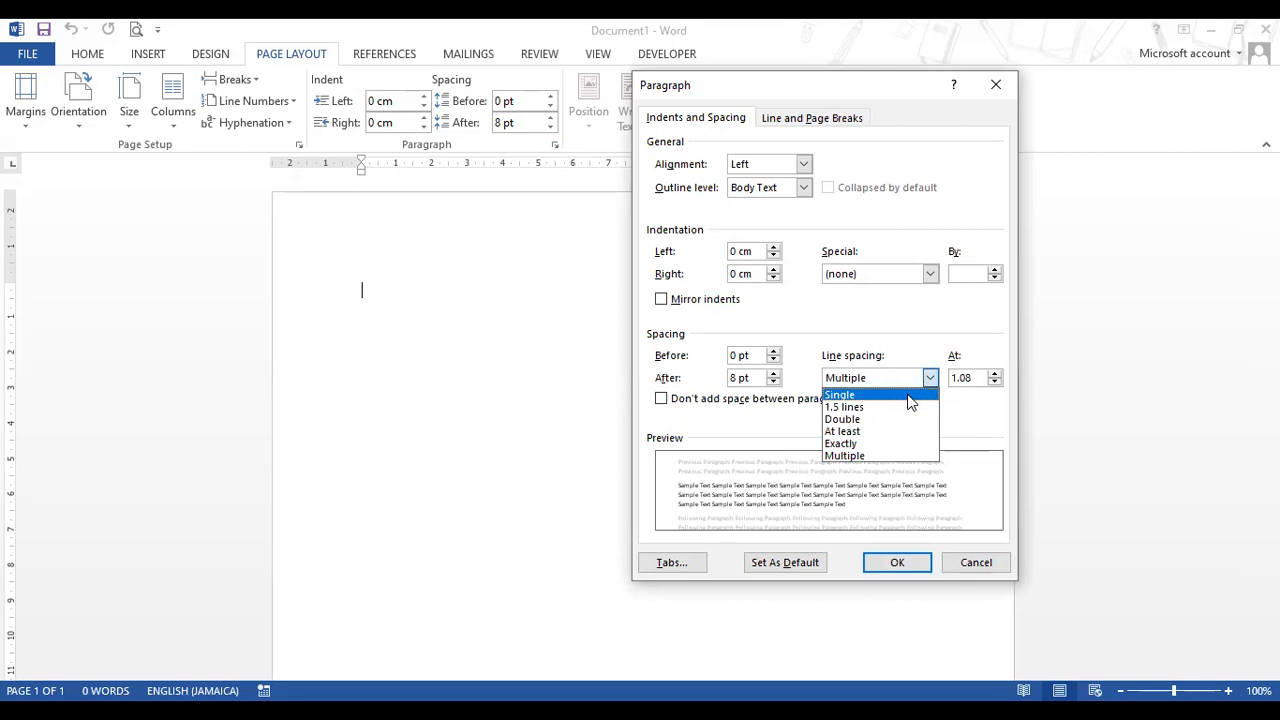
pyautogui.click(909, 396)
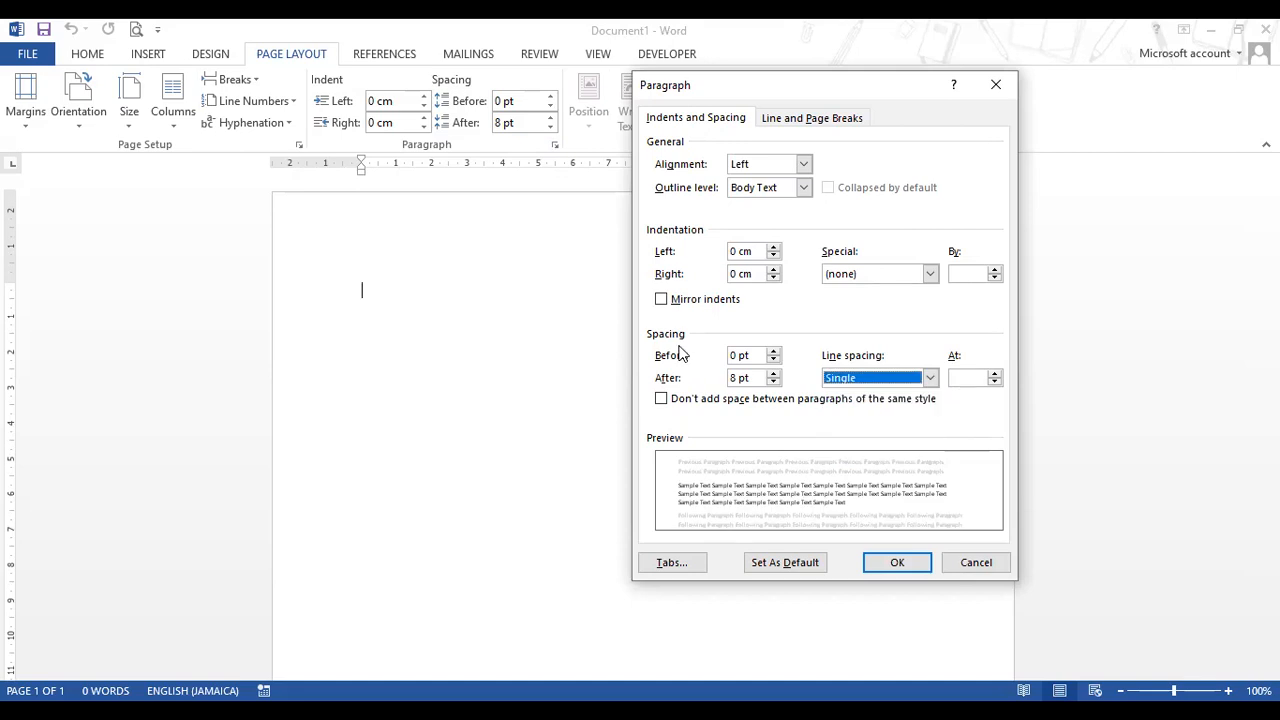
pyautogui.click(774, 382)
pyautogui.click(774, 382)
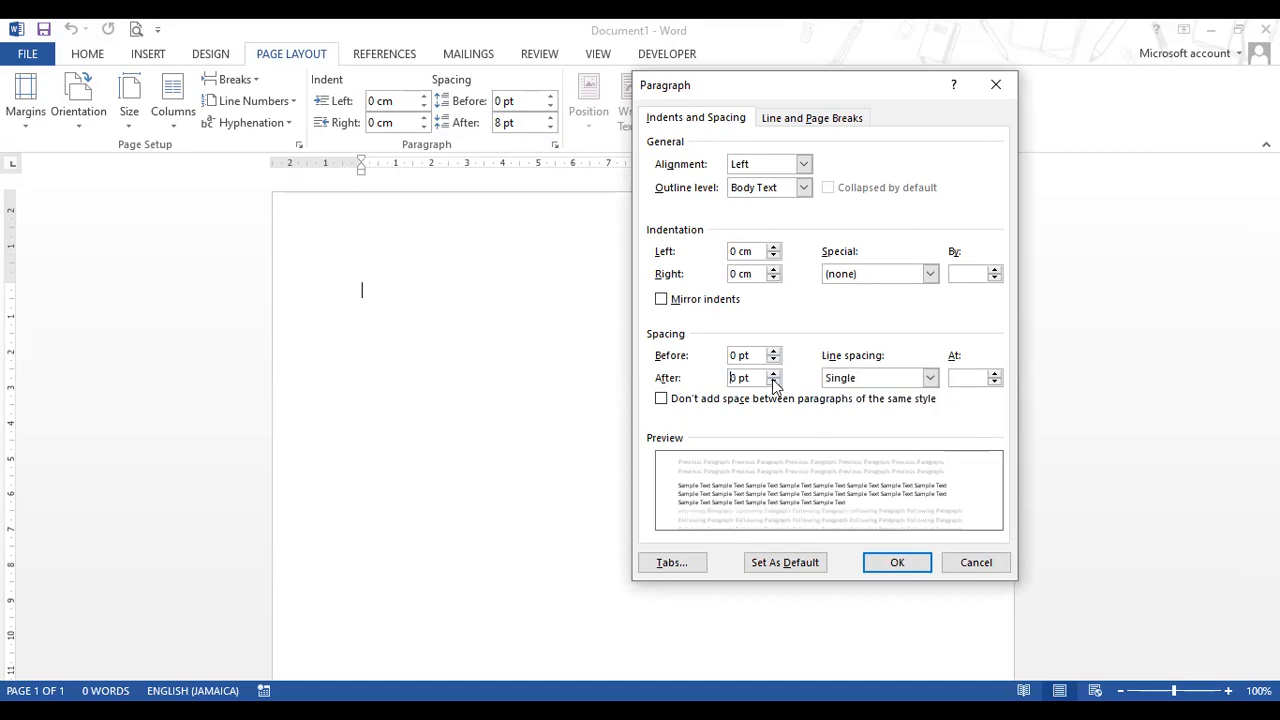
pyautogui.click(661, 399)
pyautogui.click(898, 564)
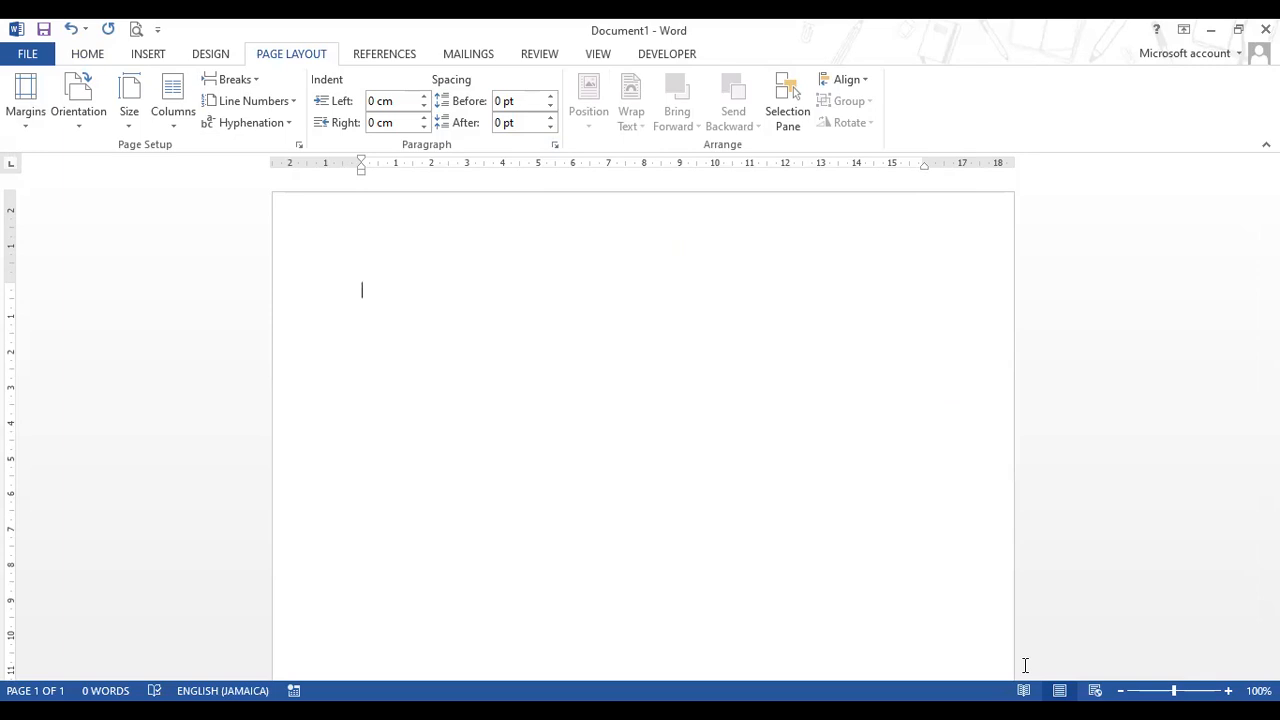
# - Type the company name Old Harbour Sanitary Supplies and its street, town and parish address line in the header
pyautogui.doubleClick(603, 202)
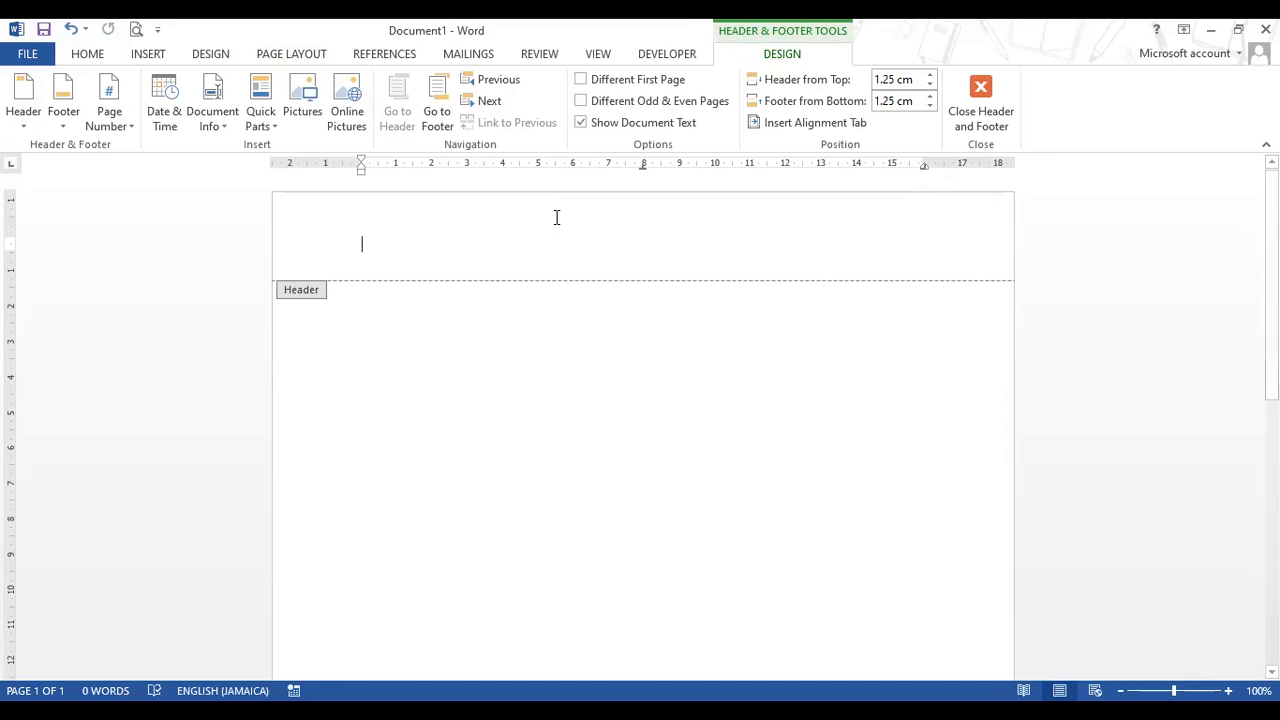
pyautogui.write('Old Har')
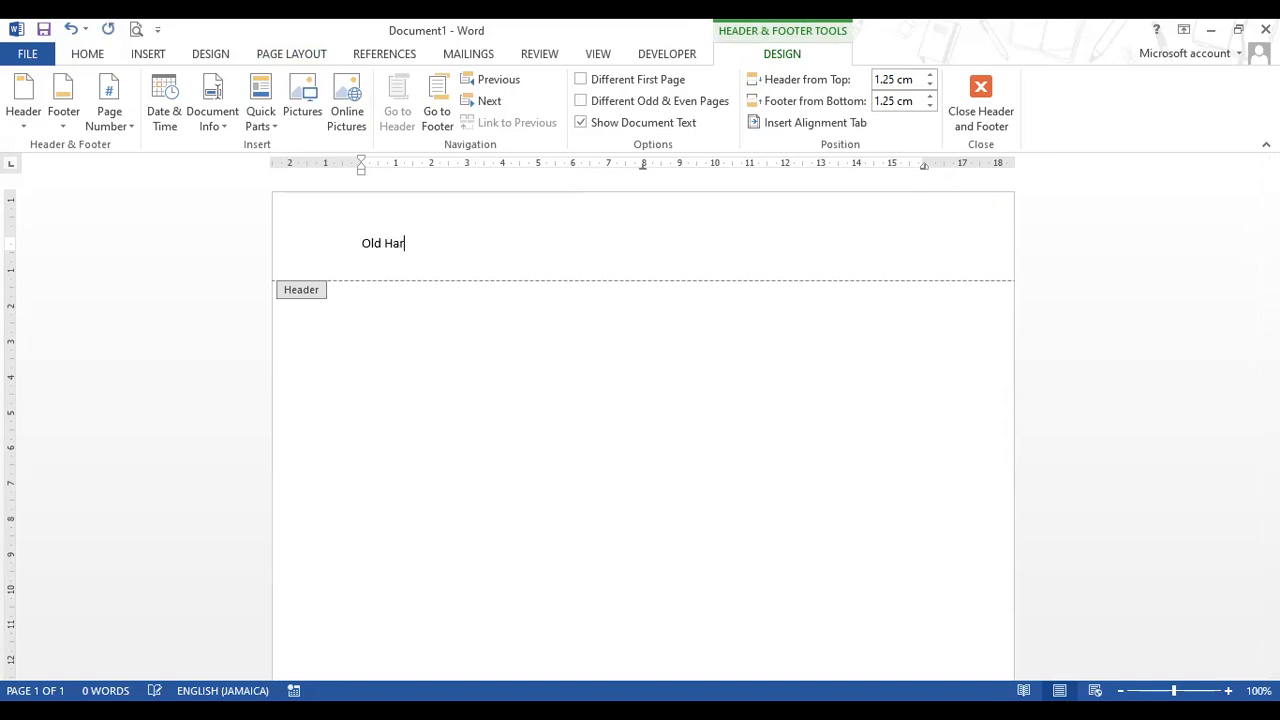
pyautogui.write('bour Sanitary Supplies')
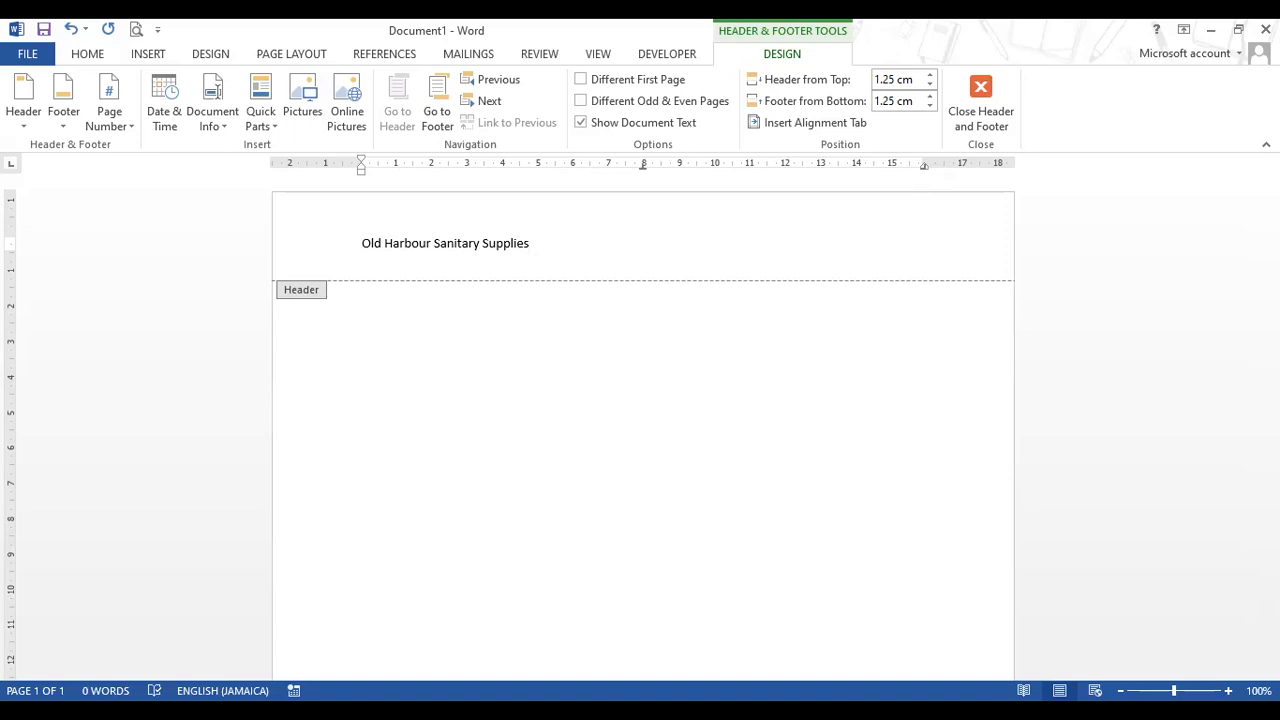
pyautogui.press('Return')
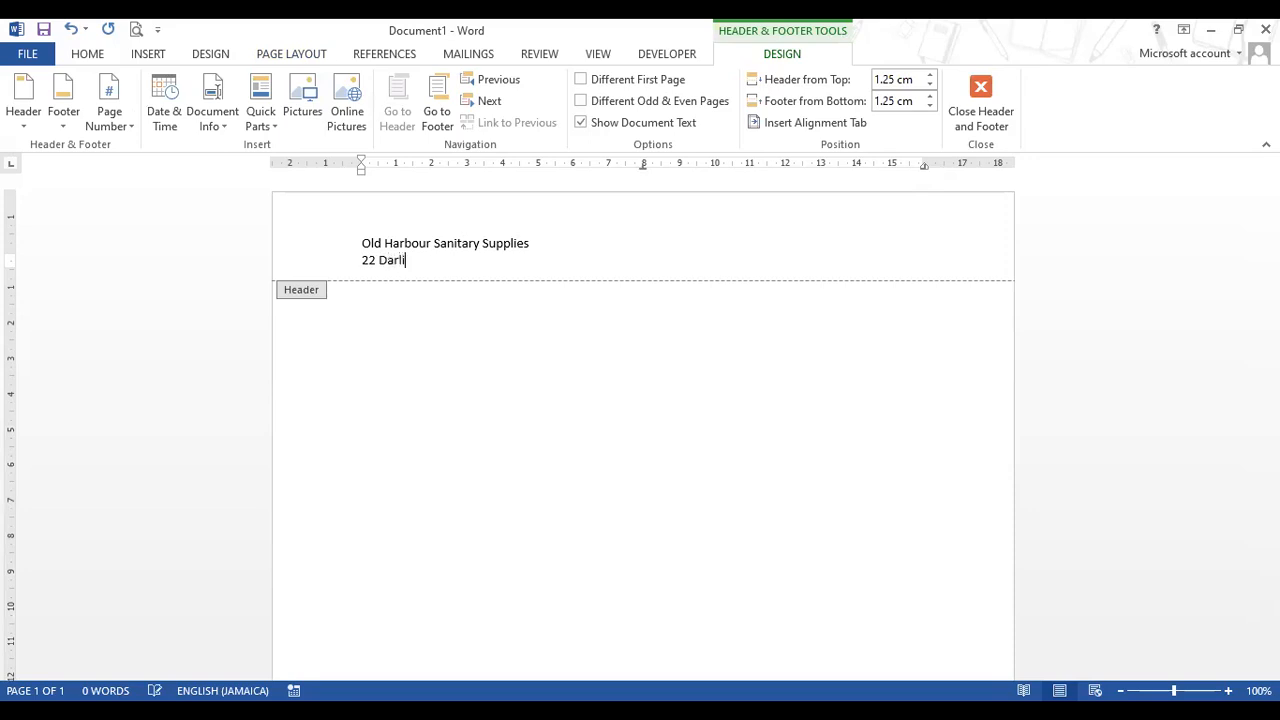
pyautogui.press('Return')
pyautogui.write('O')
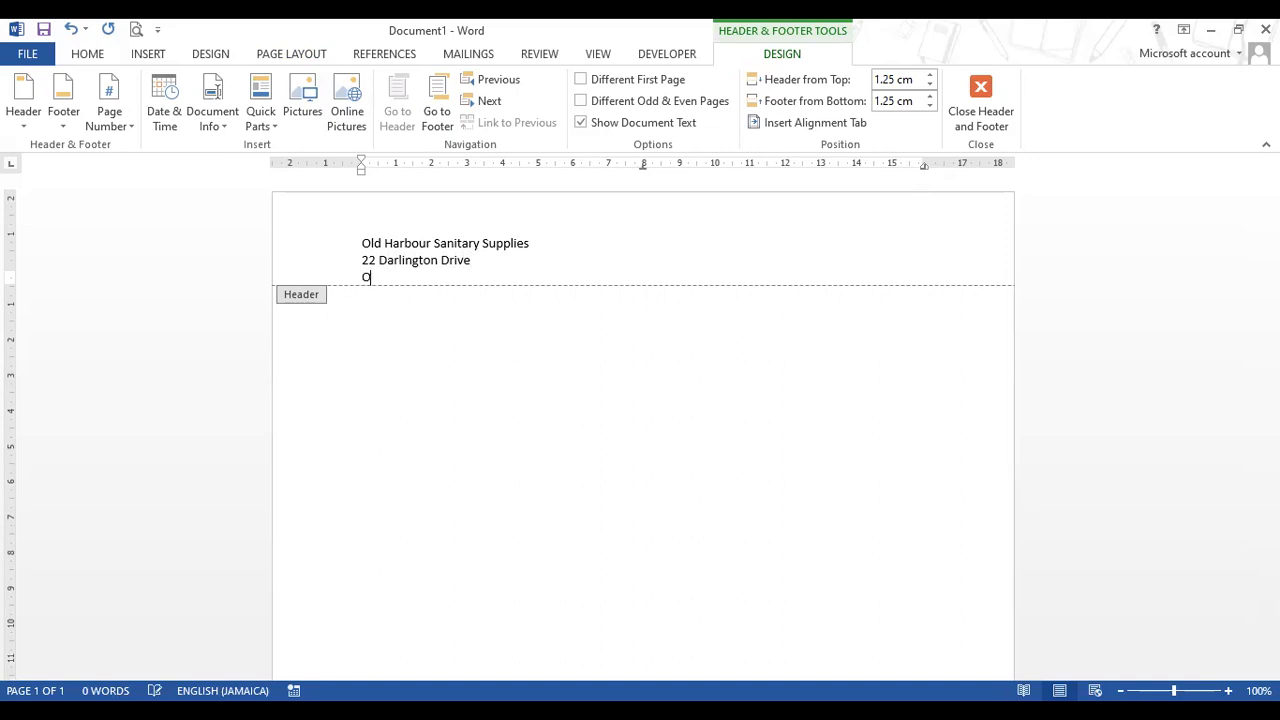
pyautogui.write('ld Harbour')
pyautogui.click(473, 259)
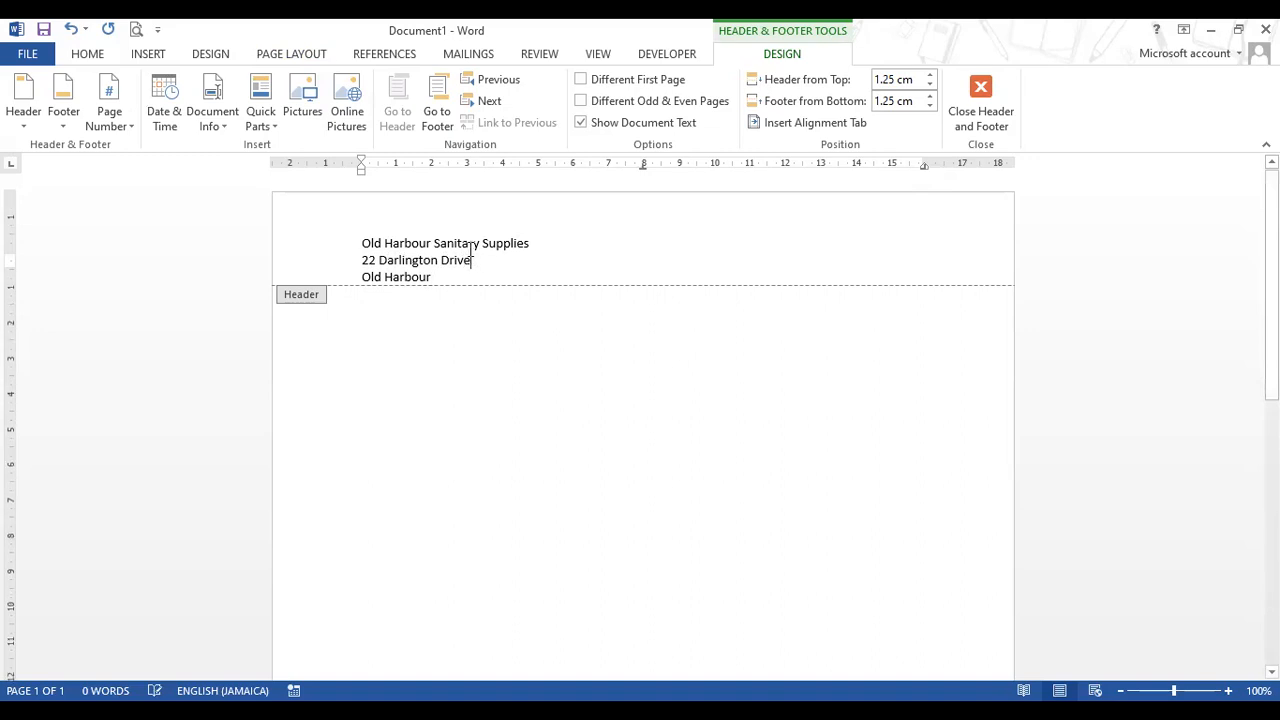
pyautogui.press('Delete')
pyautogui.write('; Old Harbour')
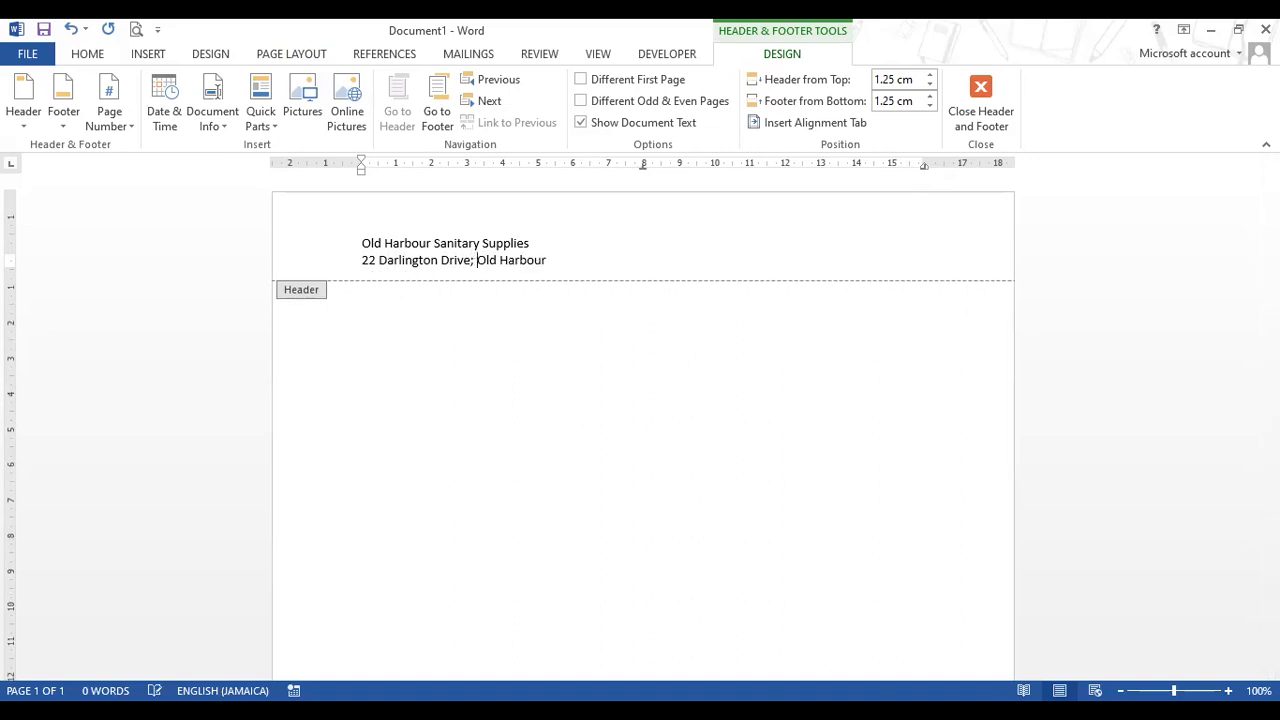
pyautogui.write('; St. Catherine')
# - Add a line with the company email and telephone number, and append 'Ltd.' to the company name
pyautogui.press('Return')
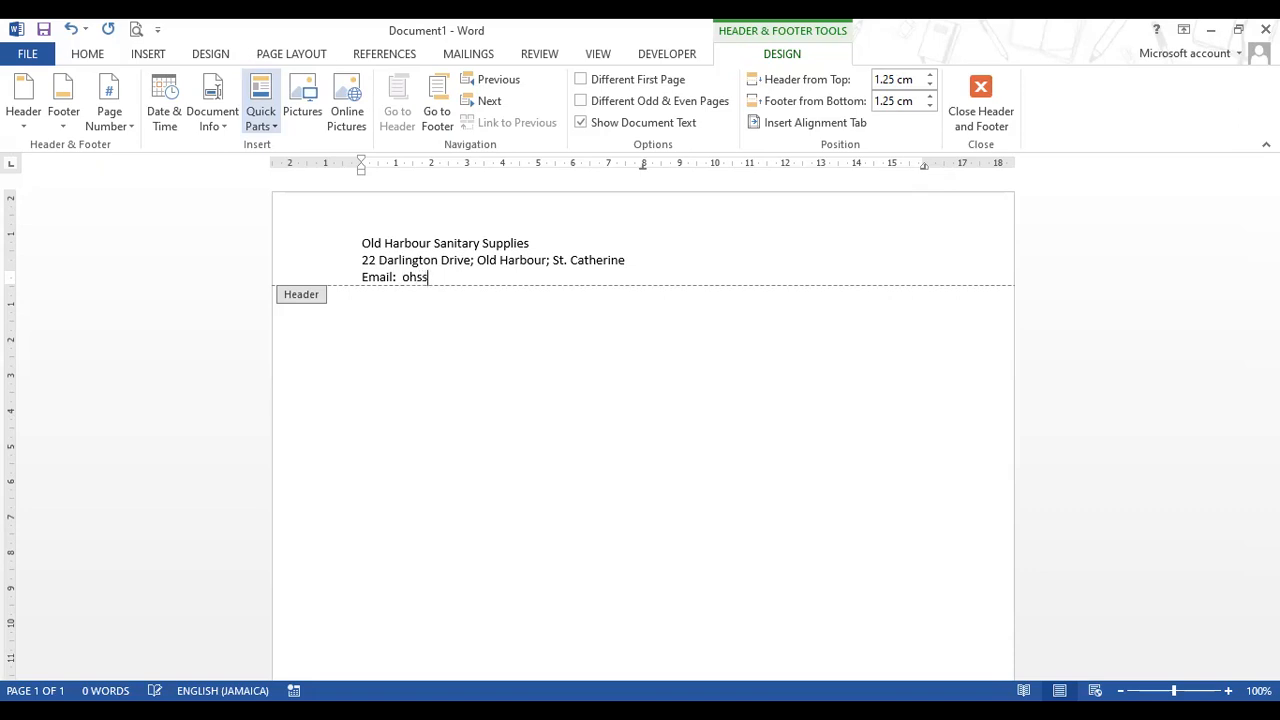
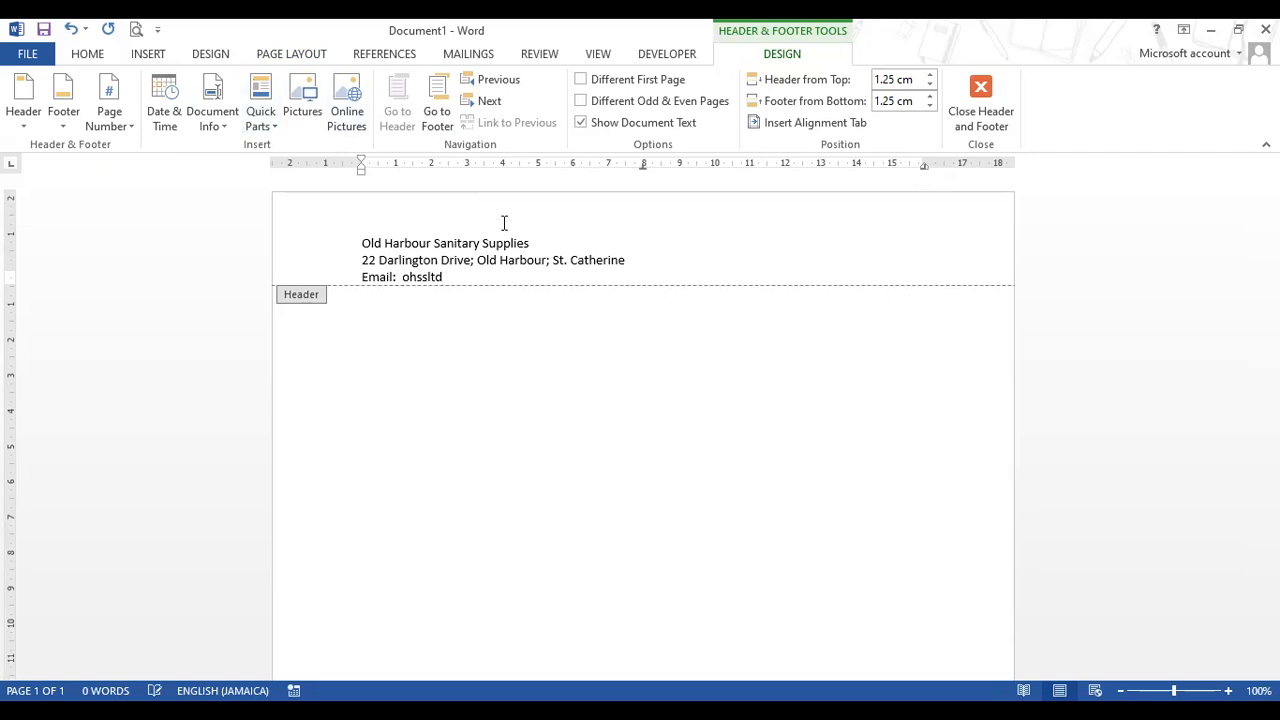
pyautogui.click(539, 236)
pyautogui.write('Ltd.')
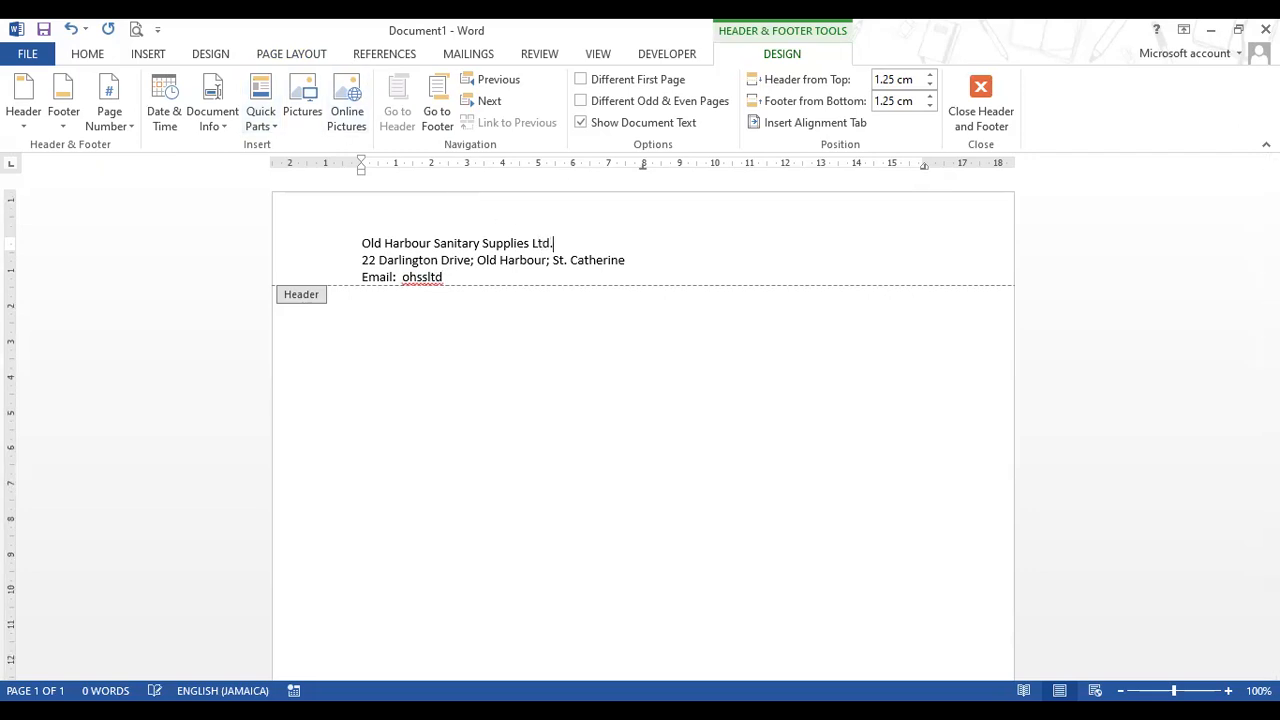
pyautogui.click(449, 285)
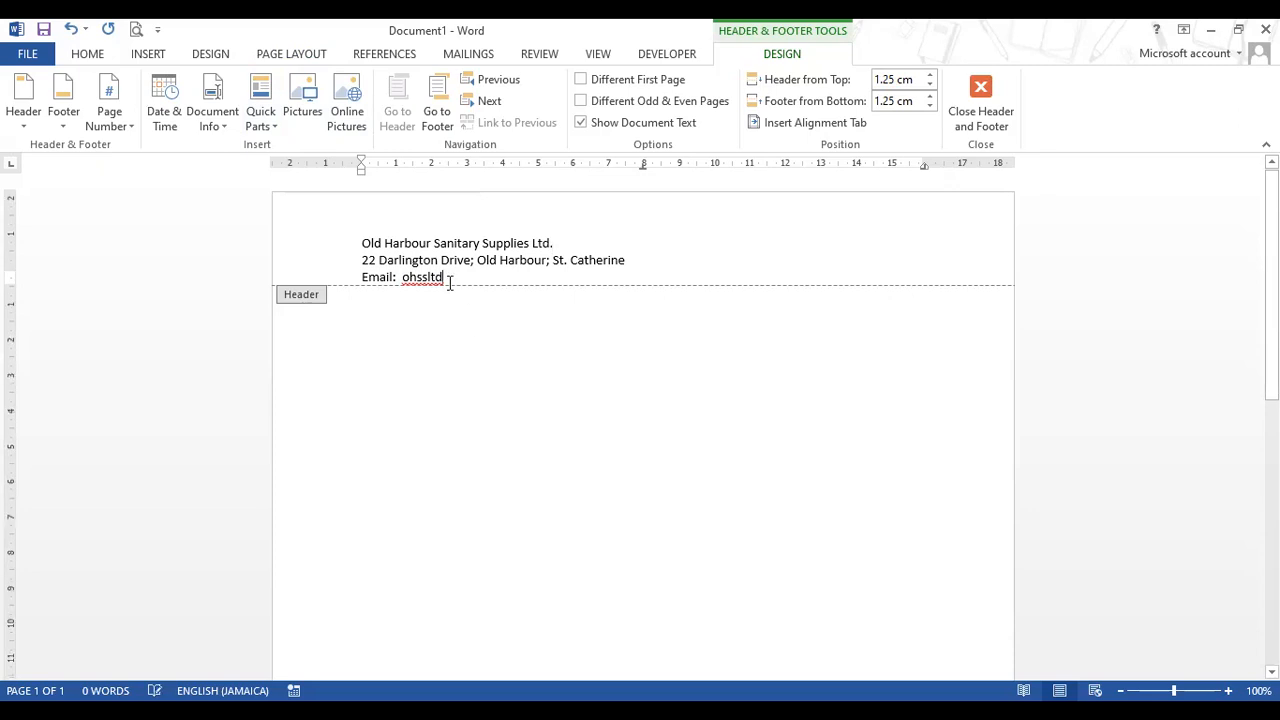
pyautogui.write('@gmail')
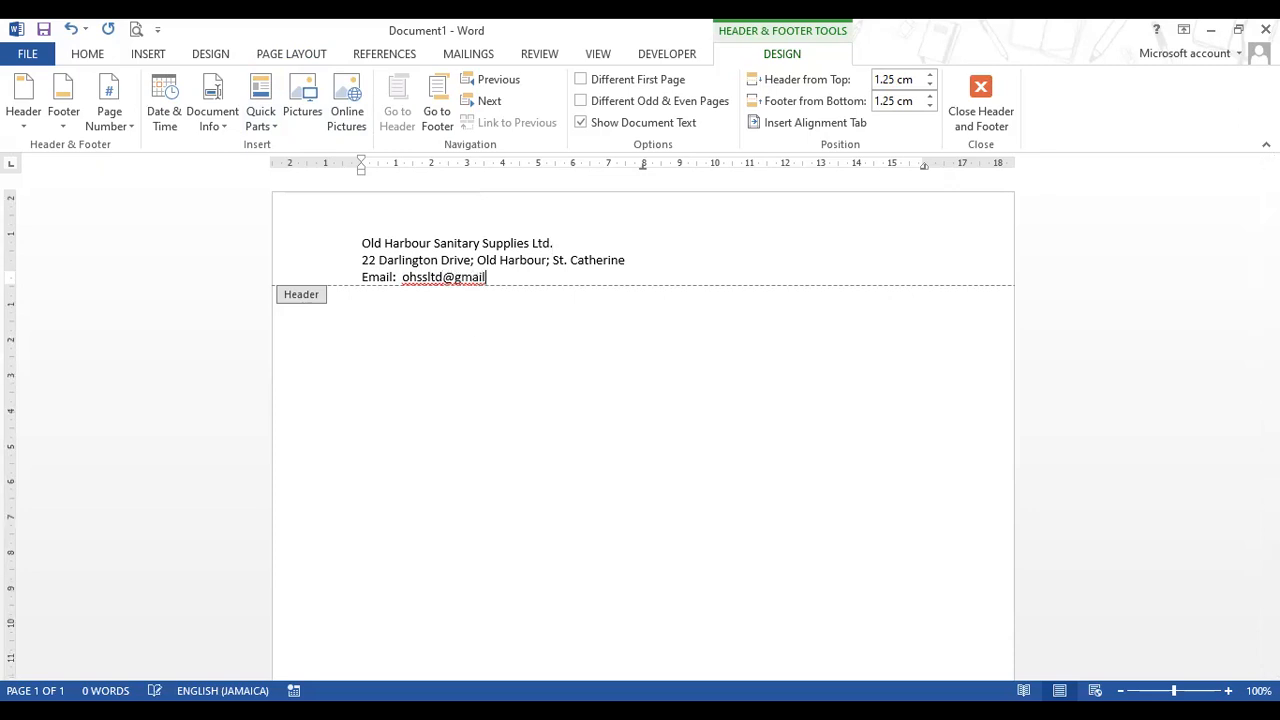
pyautogui.write('.com; ')
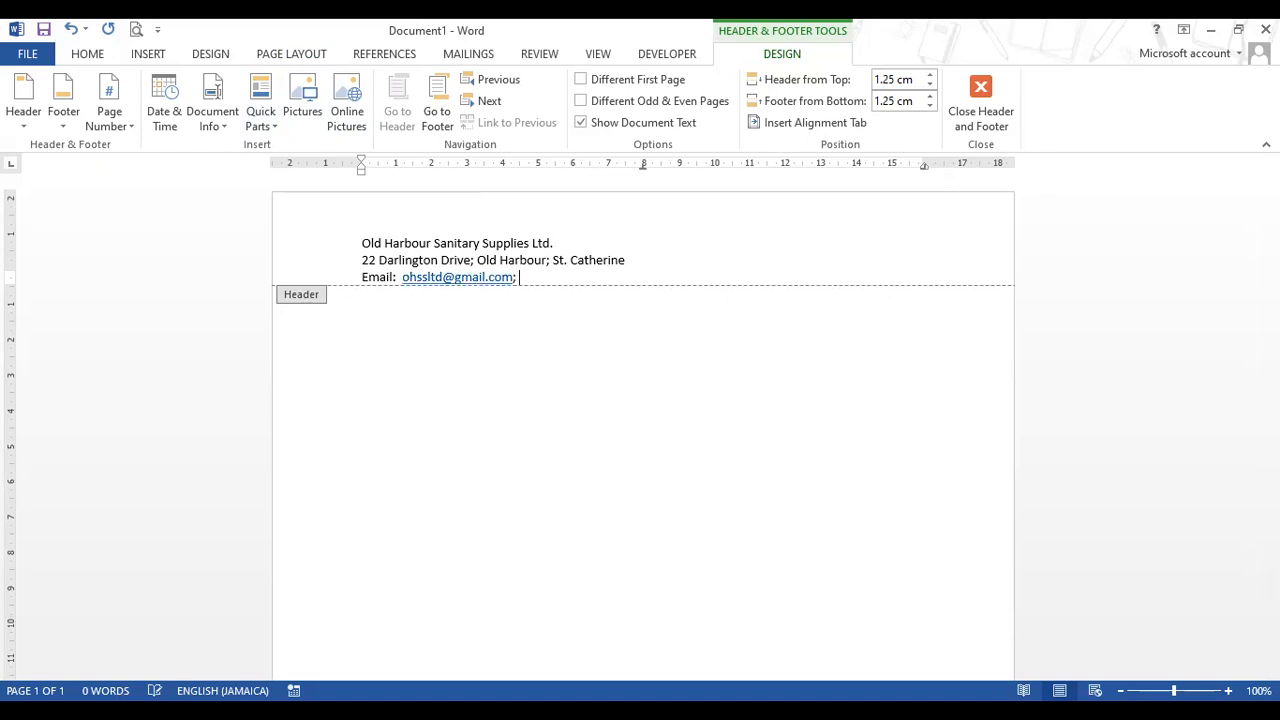
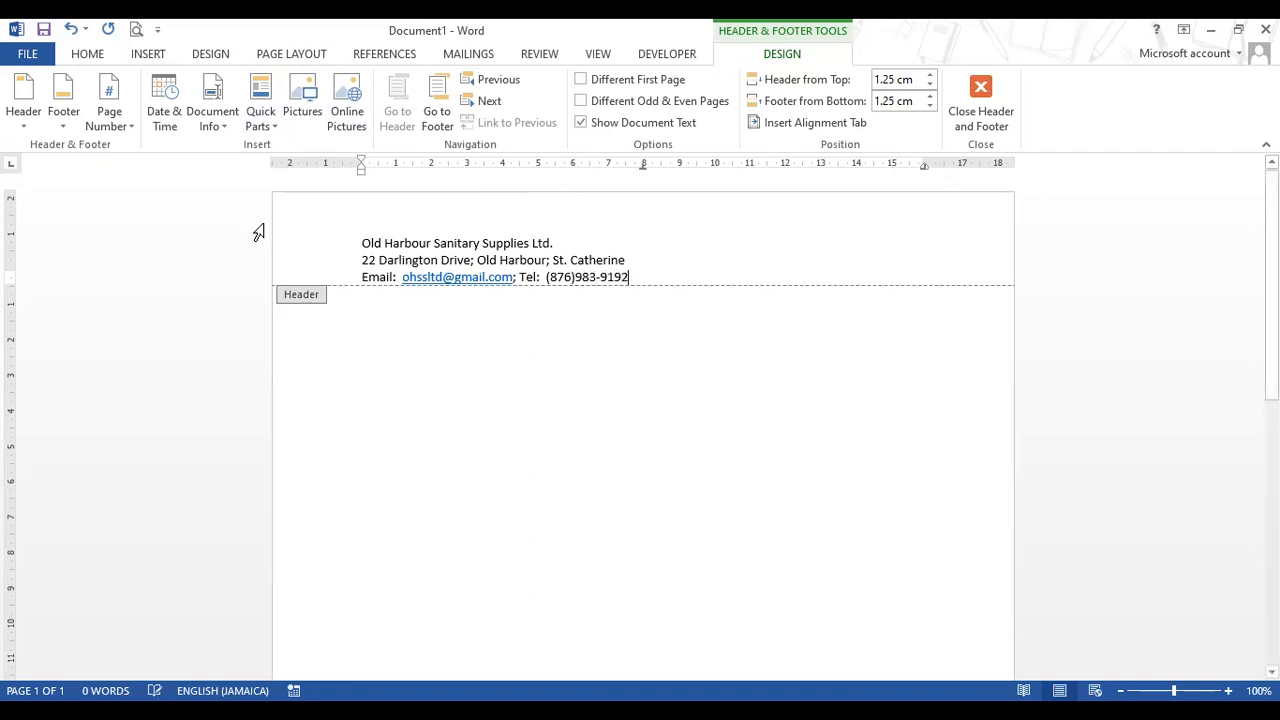
# - Format the company name as 16 pt blue Bernard MT Condensed
pyautogui.click(303, 248)
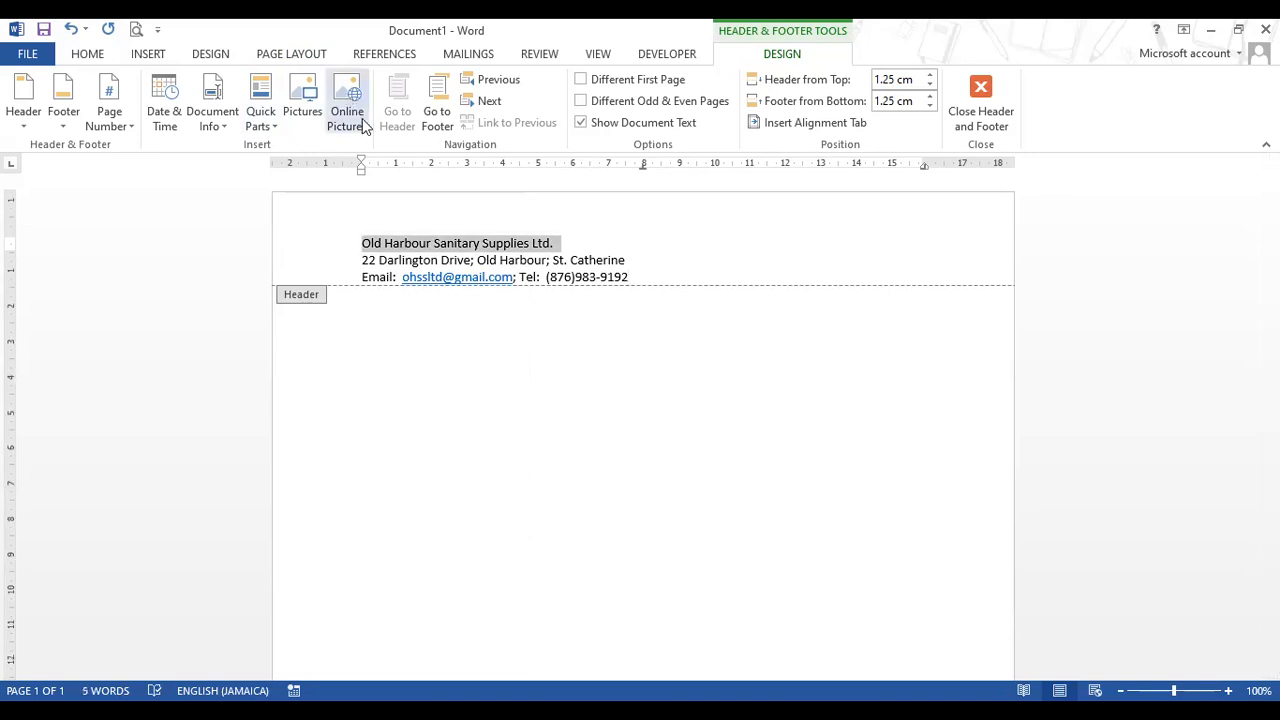
pyautogui.rightClick(367, 244)
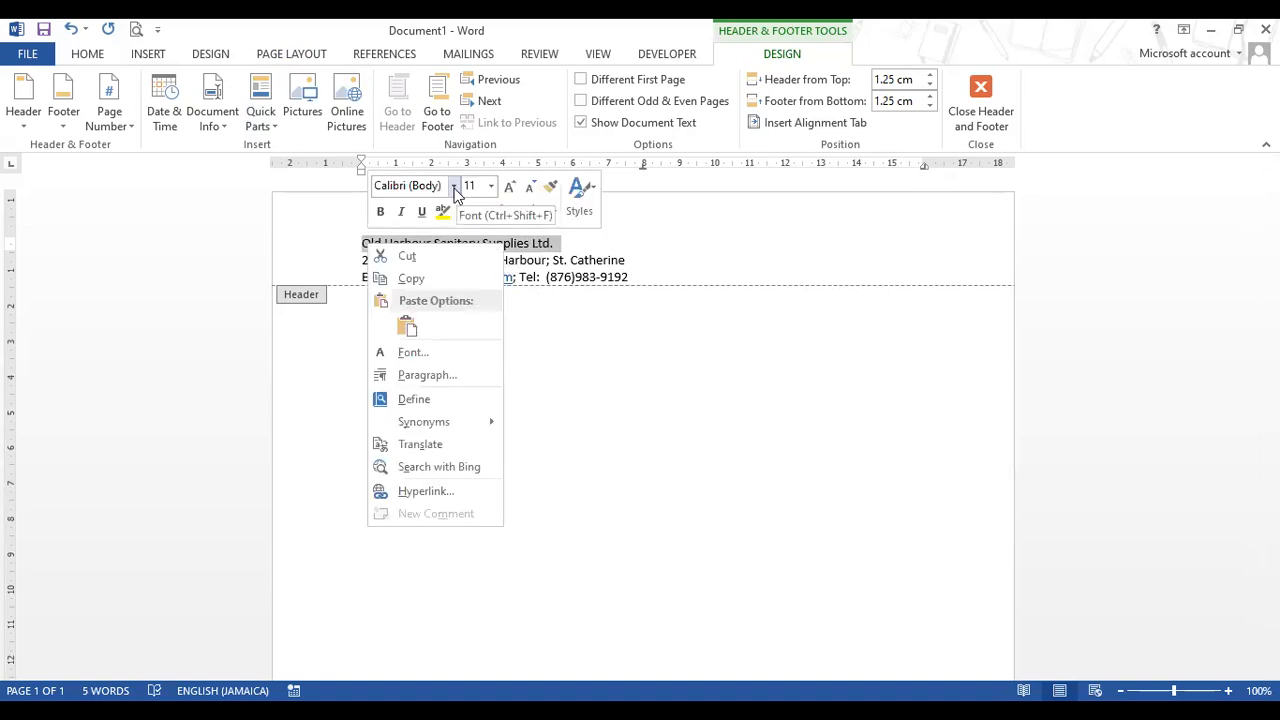
pyautogui.click(454, 188)
pyautogui.click(484, 459)
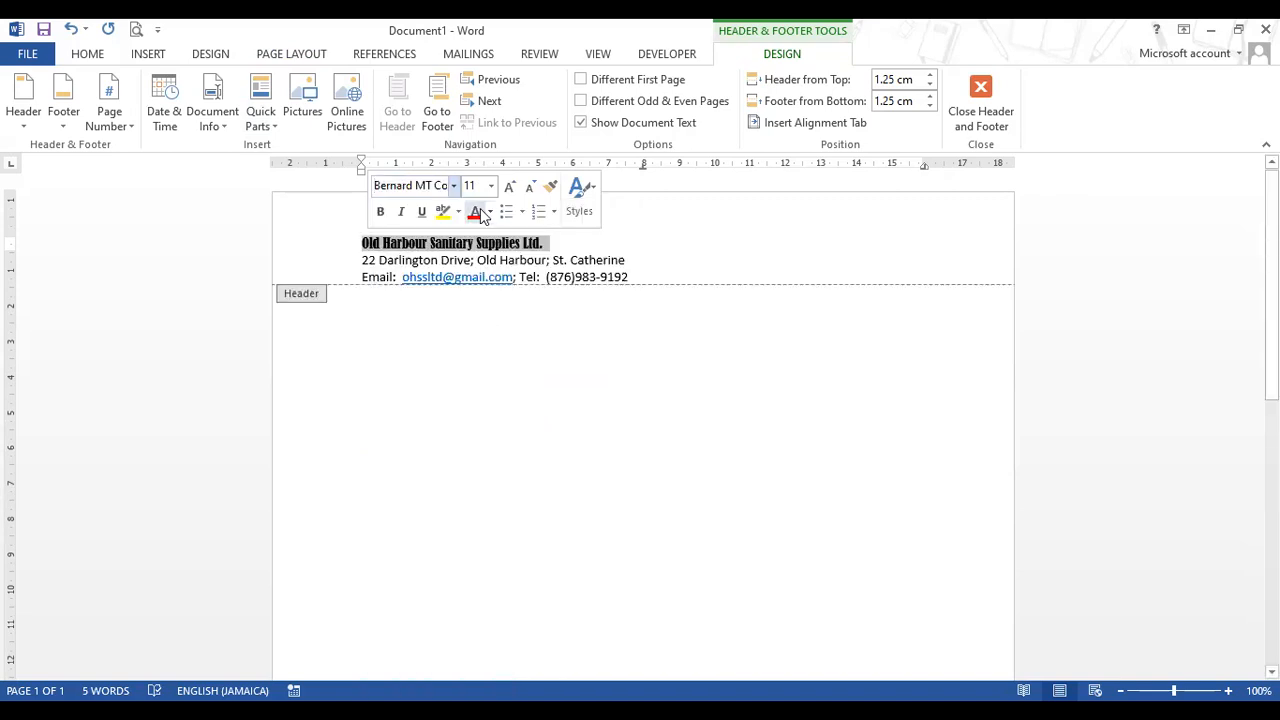
pyautogui.click(490, 188)
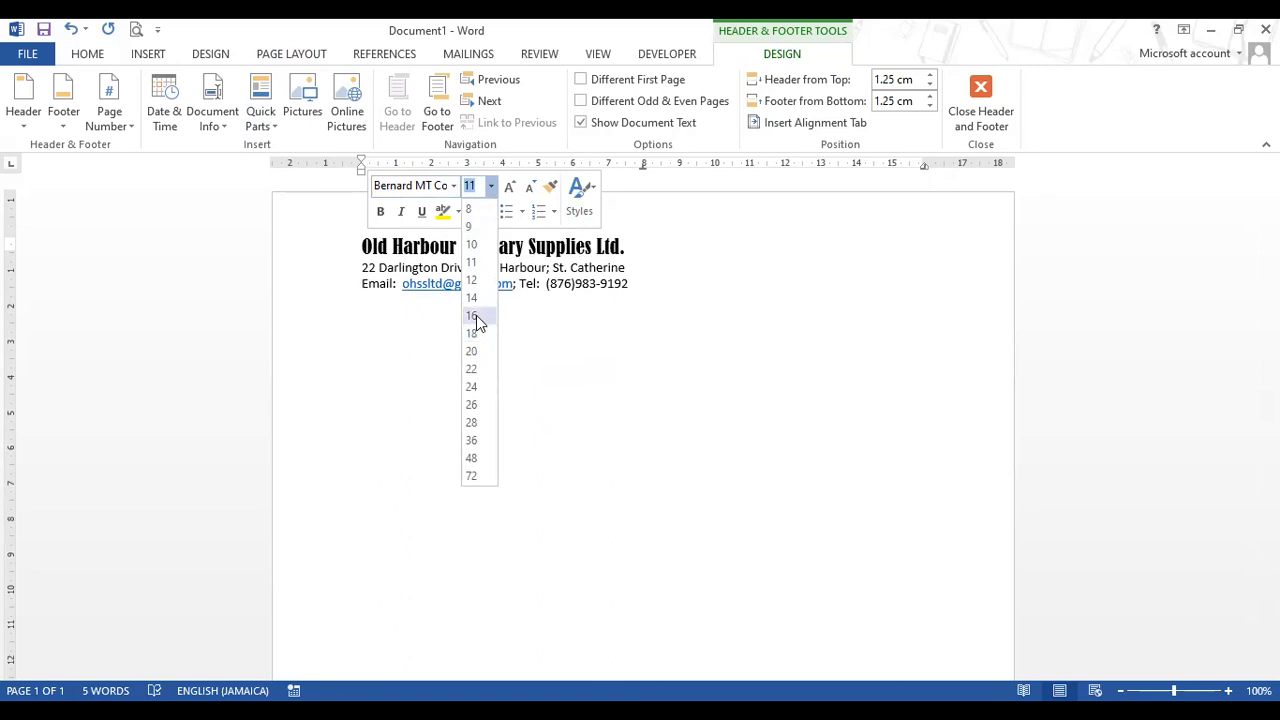
pyautogui.click(472, 316)
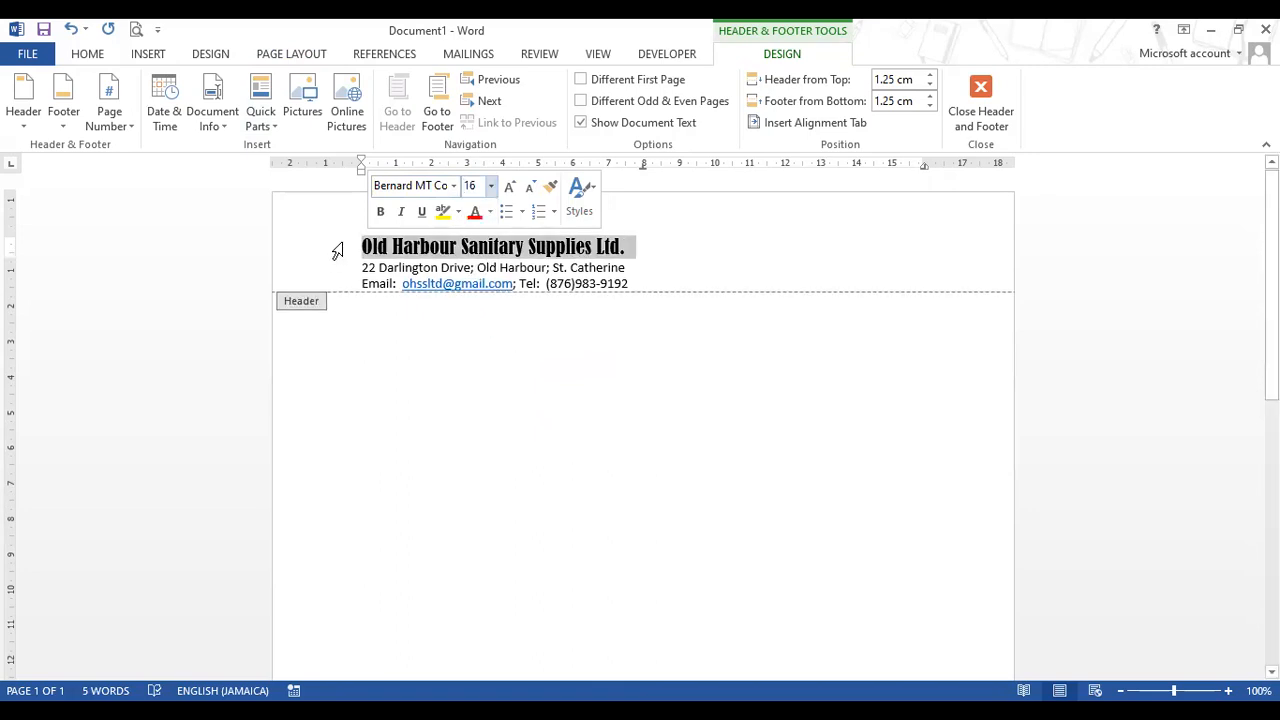
pyautogui.click(490, 213)
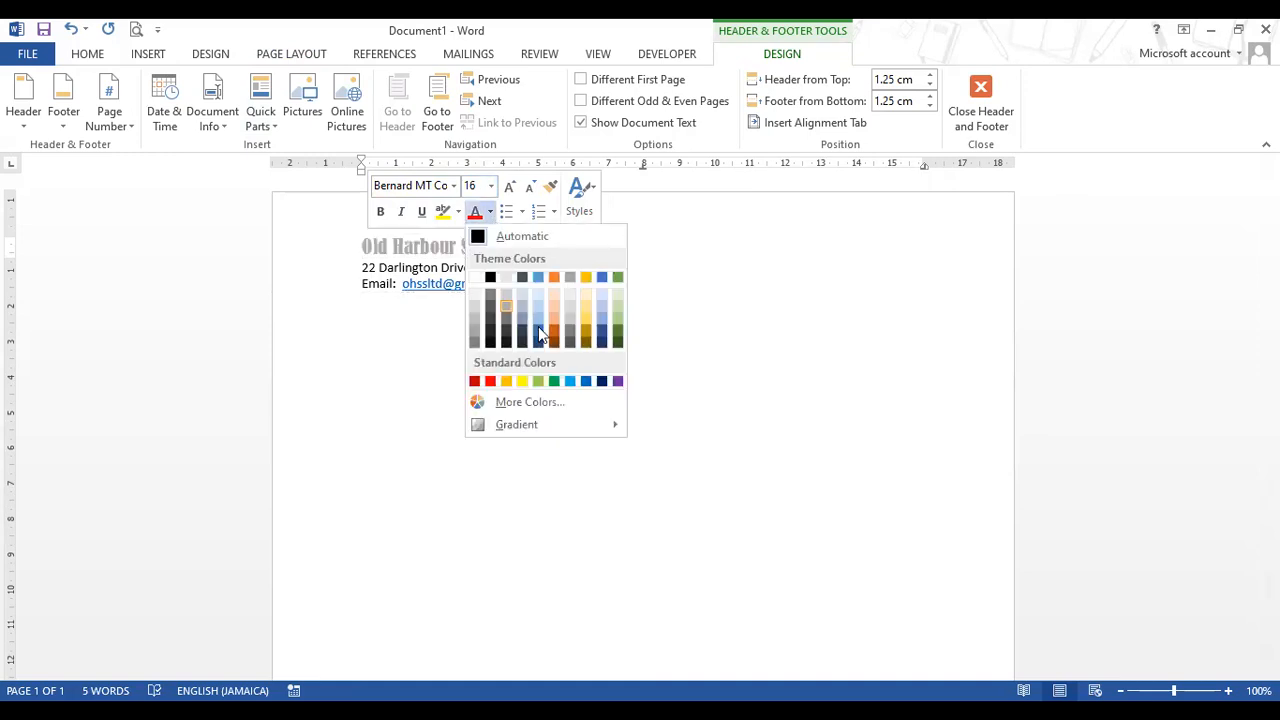
pyautogui.click(586, 382)
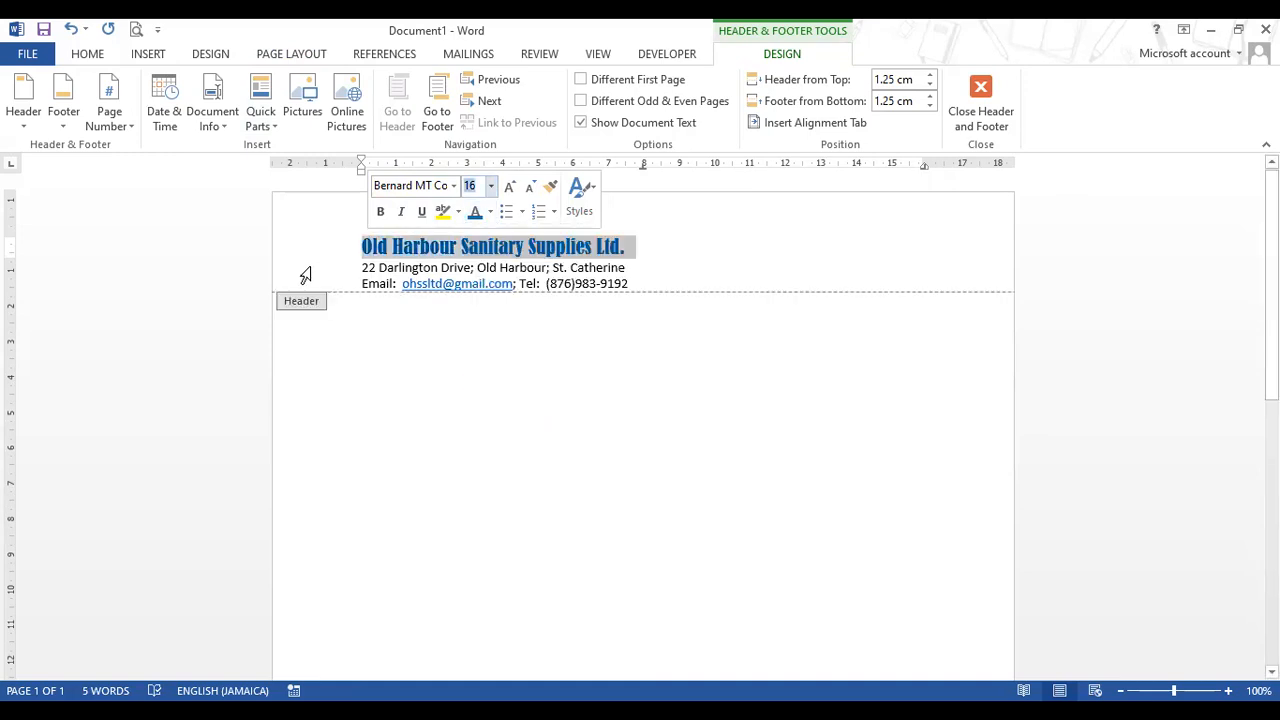
# - Make the address and contact lines bold 12 pt Times New Roman
pyautogui.moveTo(305, 275); pyautogui.dragTo(306, 283)
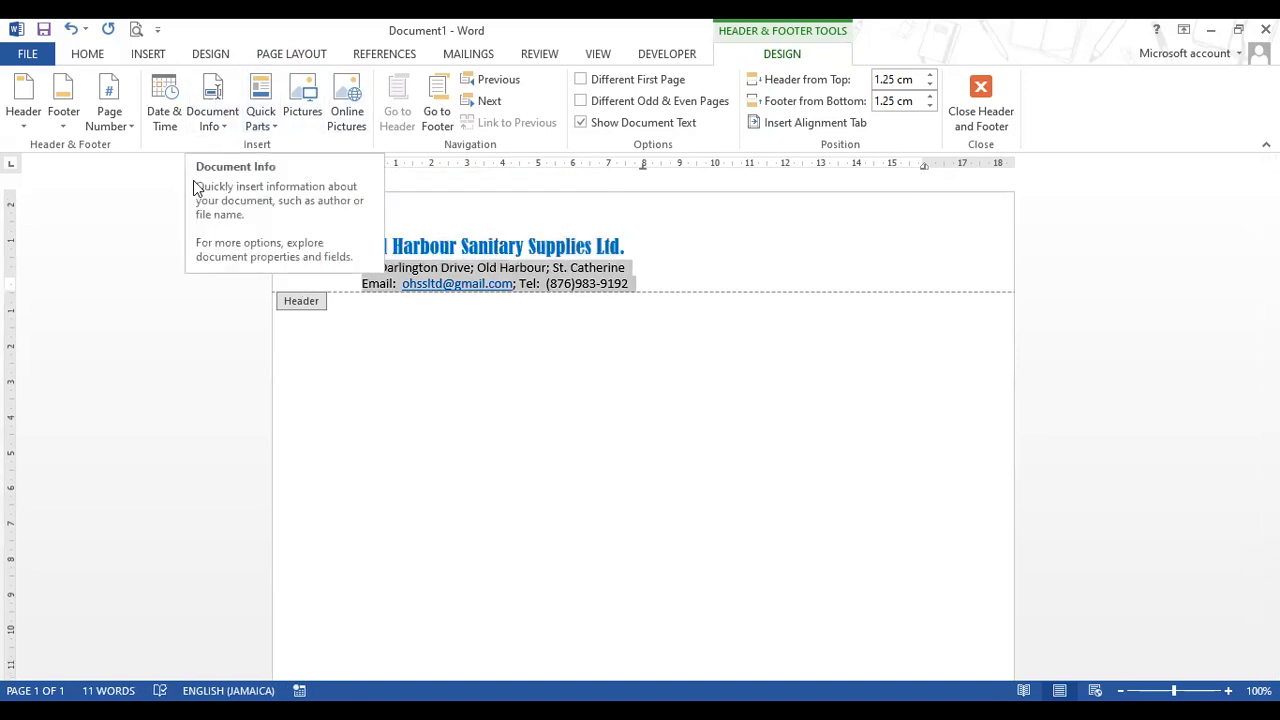
pyautogui.rightClick(431, 283)
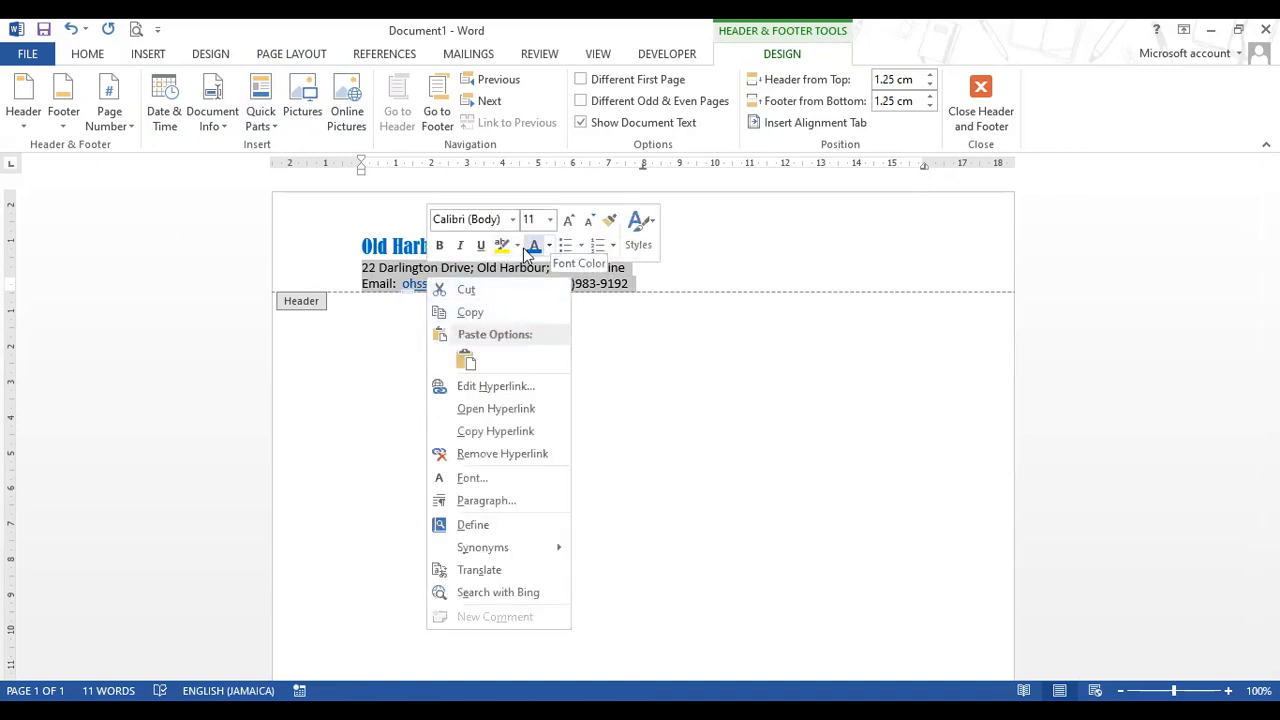
pyautogui.click(440, 245)
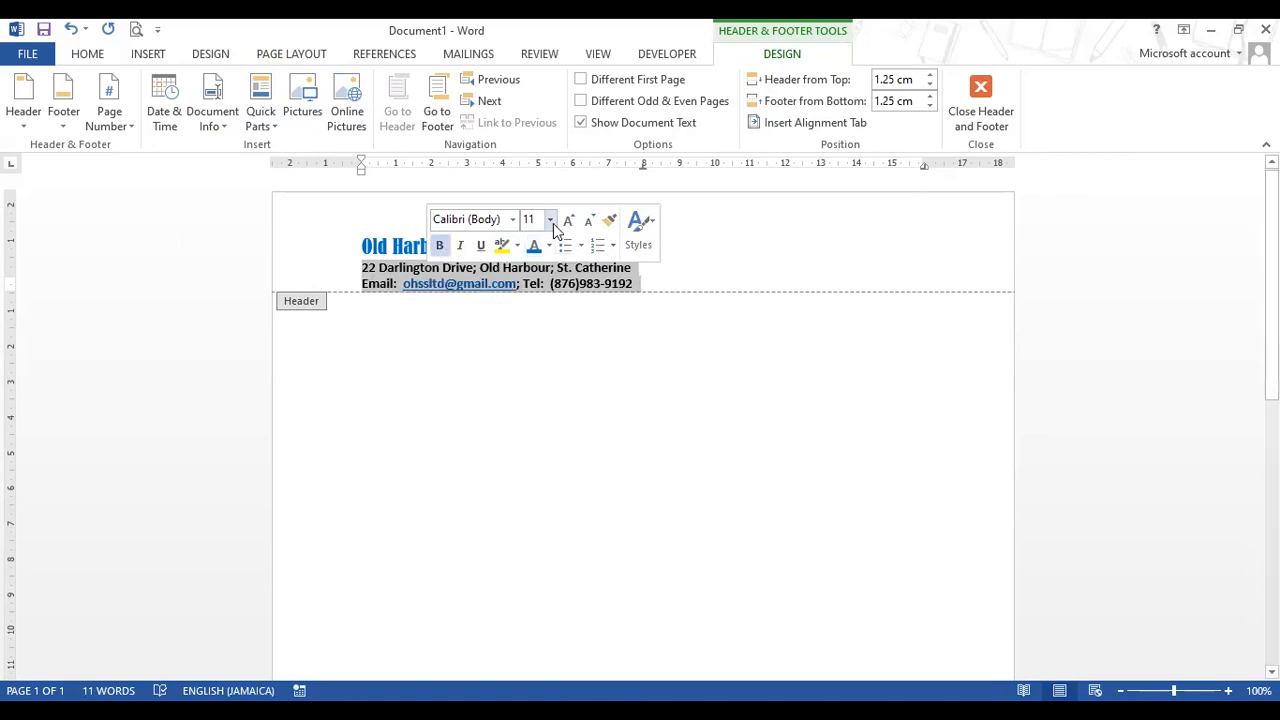
pyautogui.click(550, 220)
pyautogui.click(531, 312)
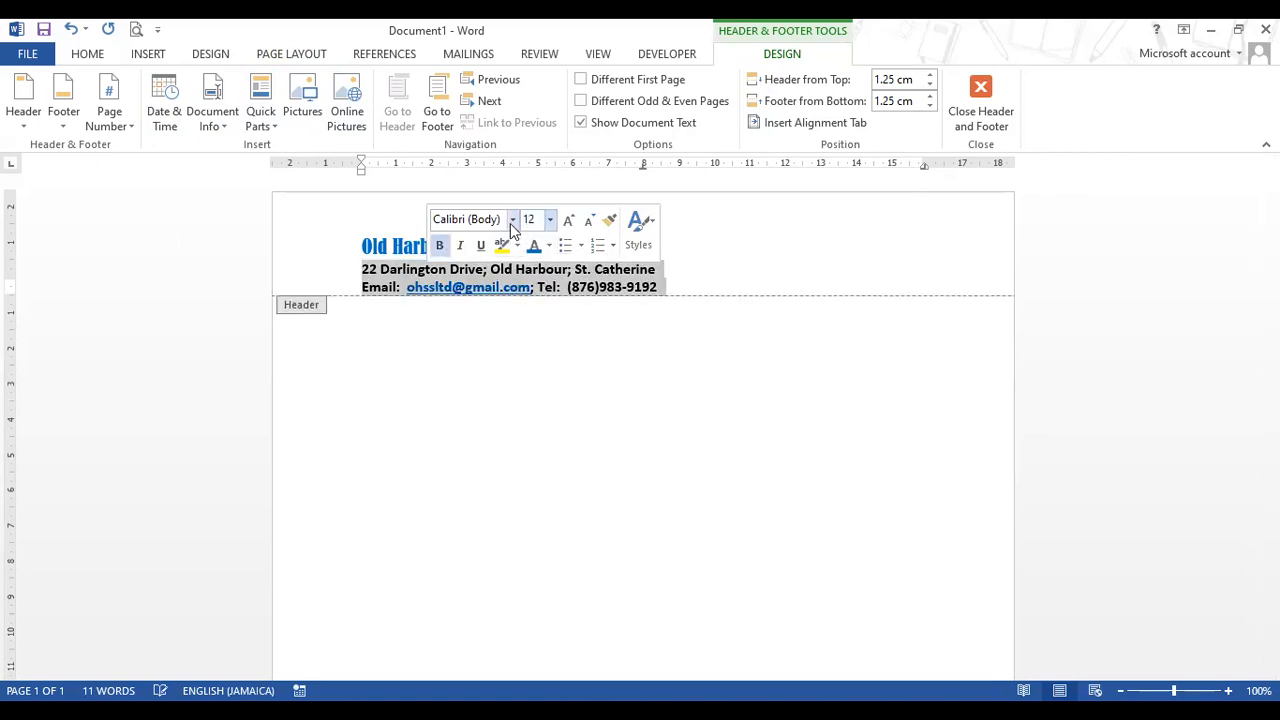
pyautogui.click(512, 220)
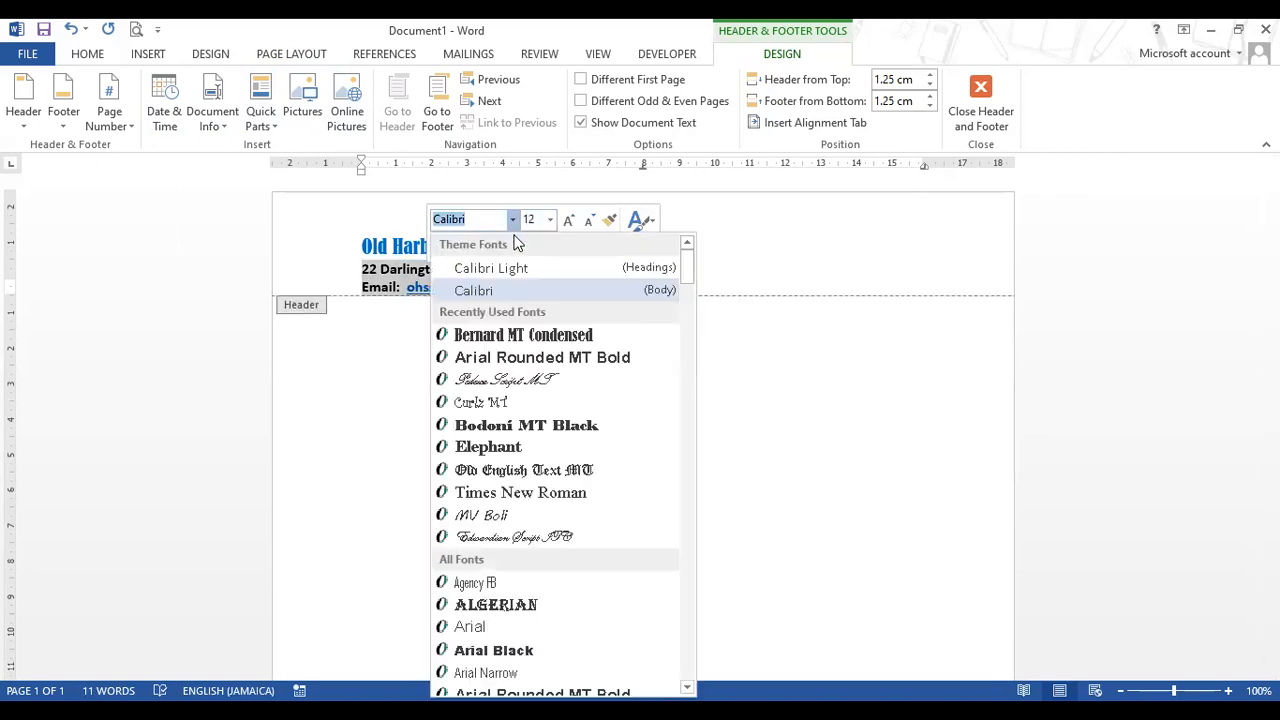
pyautogui.click(545, 493)
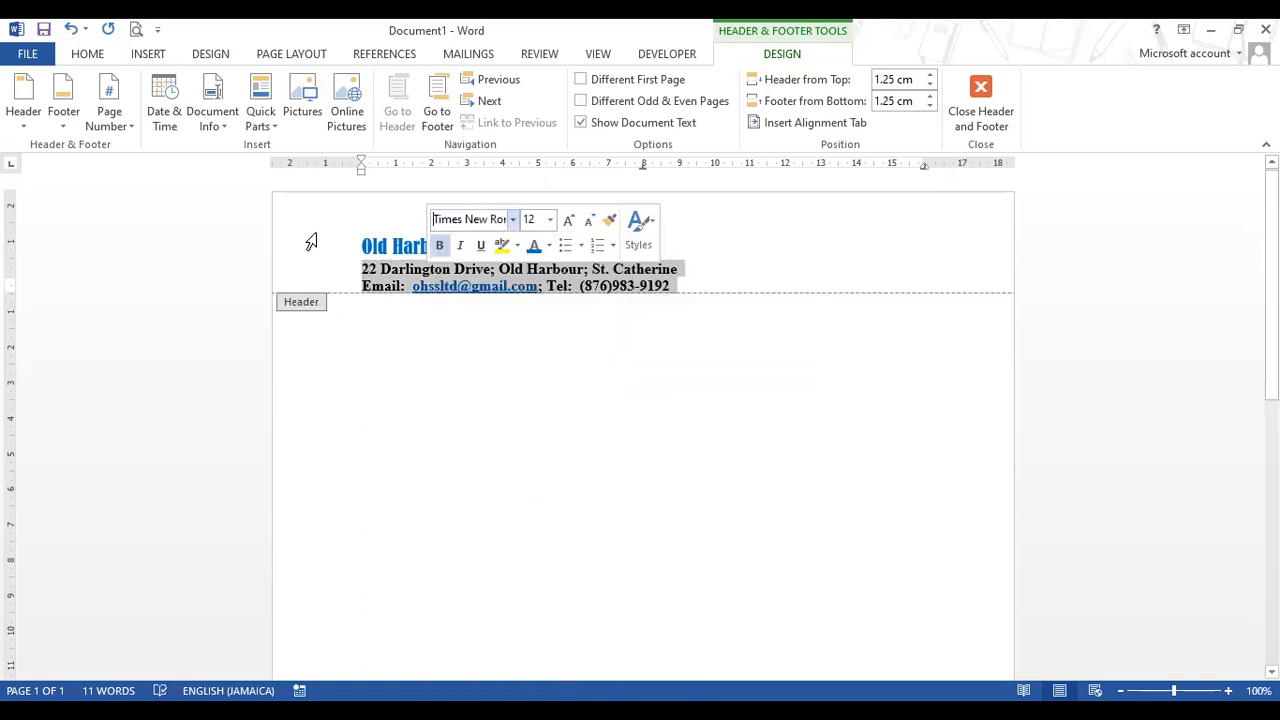
# - Centre all letterhead lines and add an empty line above the company name
pyautogui.moveTo(311, 242); pyautogui.dragTo(320, 280)
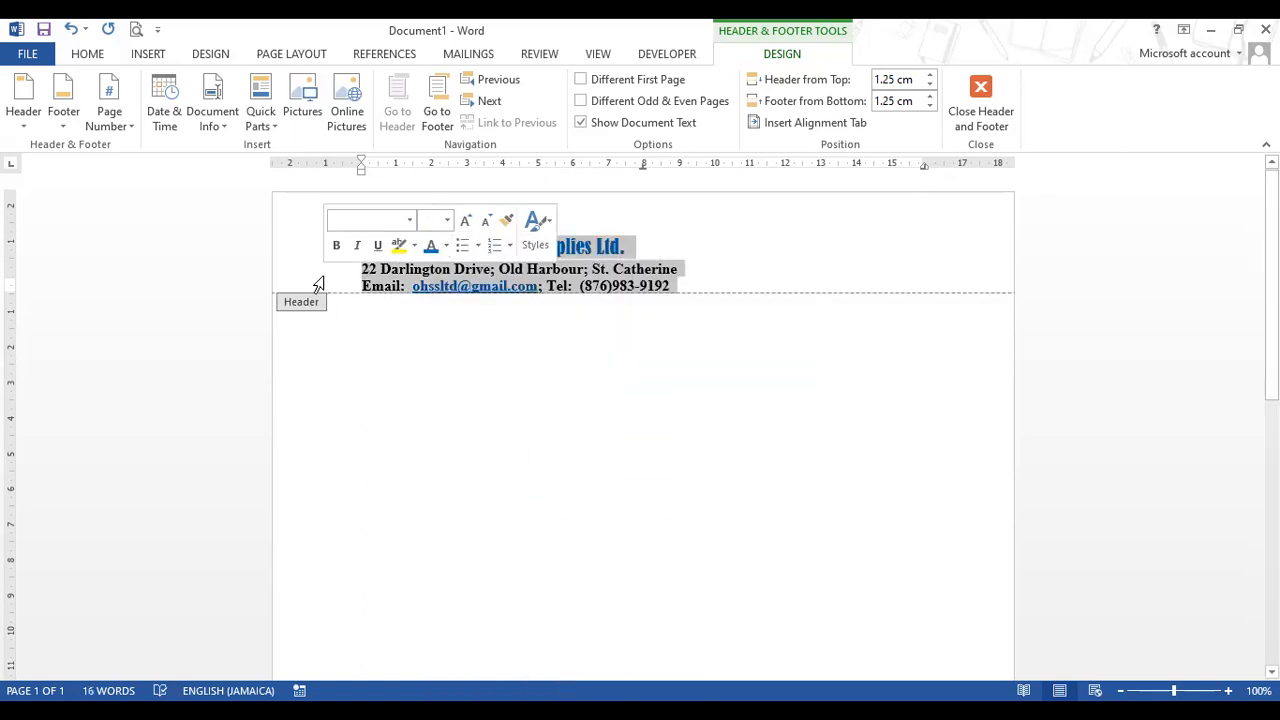
pyautogui.click(104, 56)
pyautogui.click(429, 116)
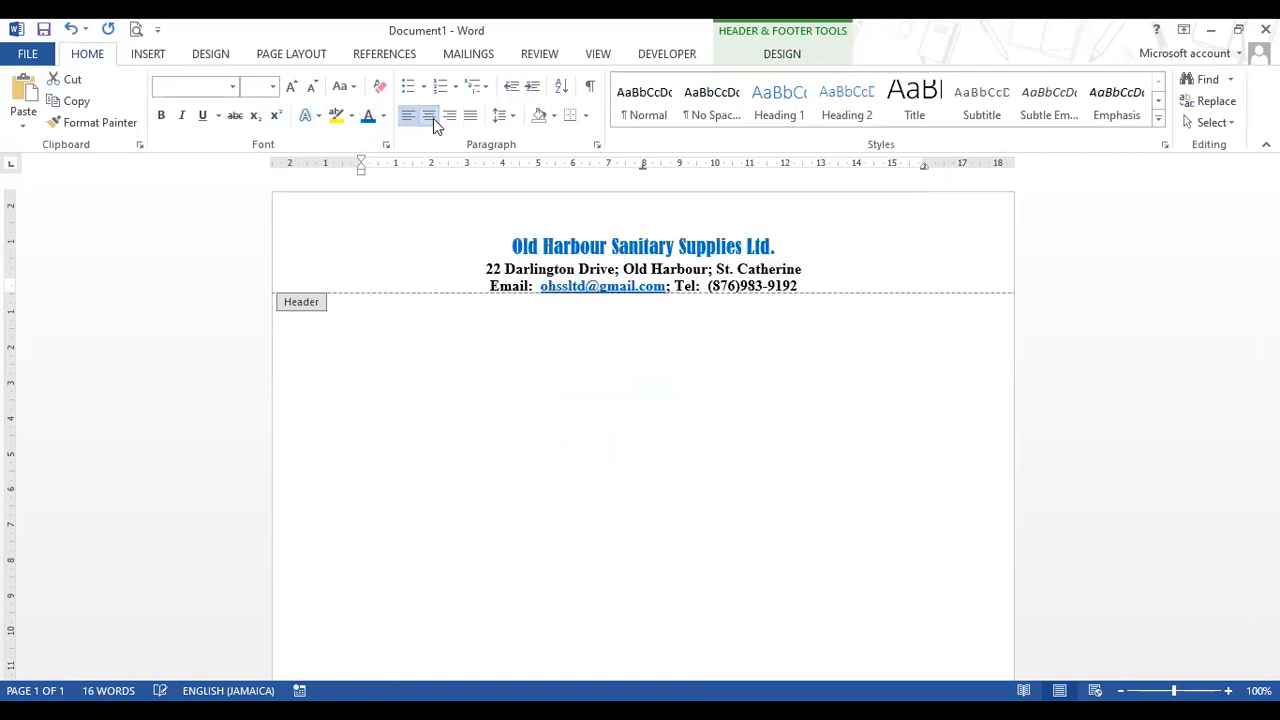
pyautogui.click(513, 247)
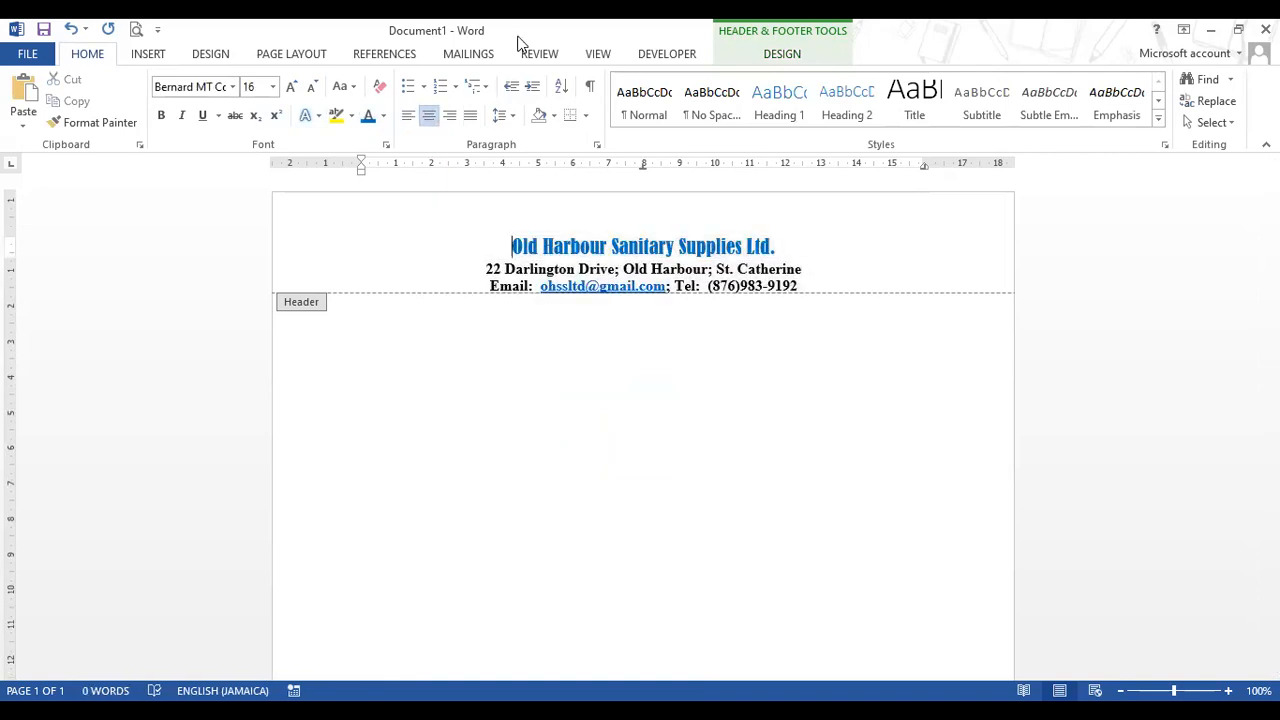
pyautogui.press('Return')
pyautogui.click(657, 249)
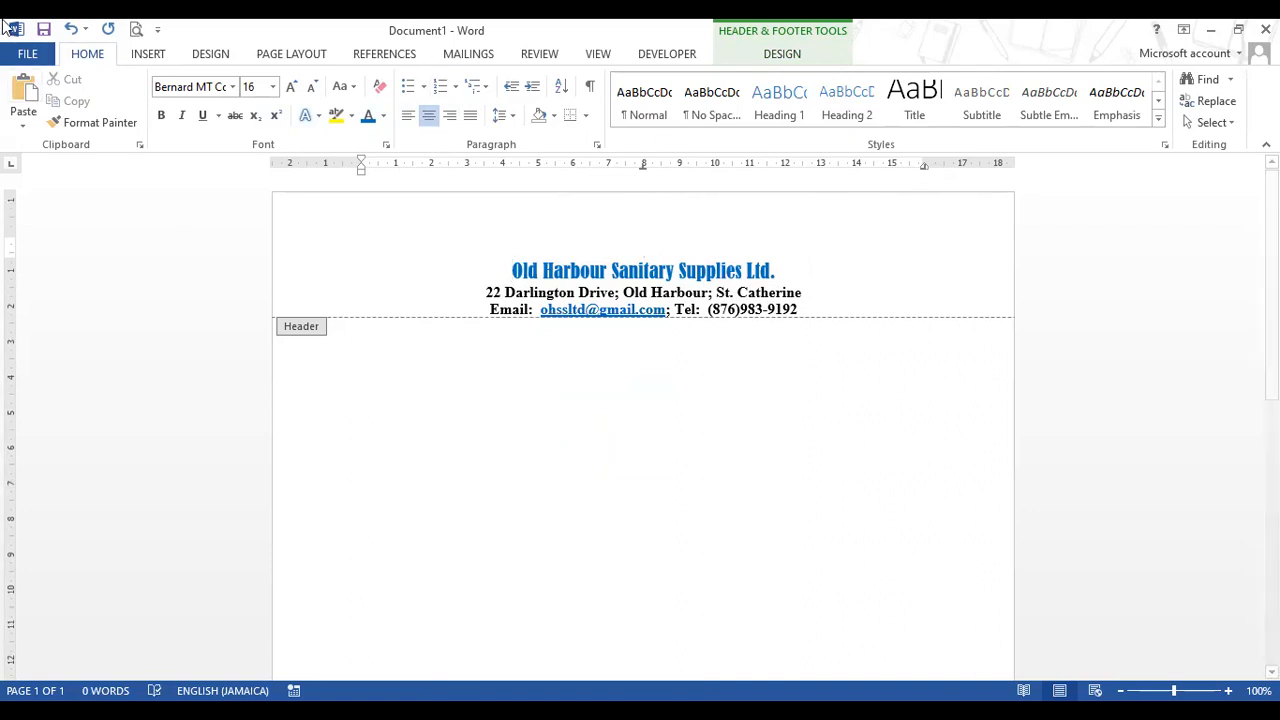
# - Insert the 'sanitary supplies logo' picture from Documents > OHHS > Academic Year 2021-2022 > Lesson Activities > Grade 10 > Ms Word
pyautogui.click(142, 60)
pyautogui.click(168, 122)
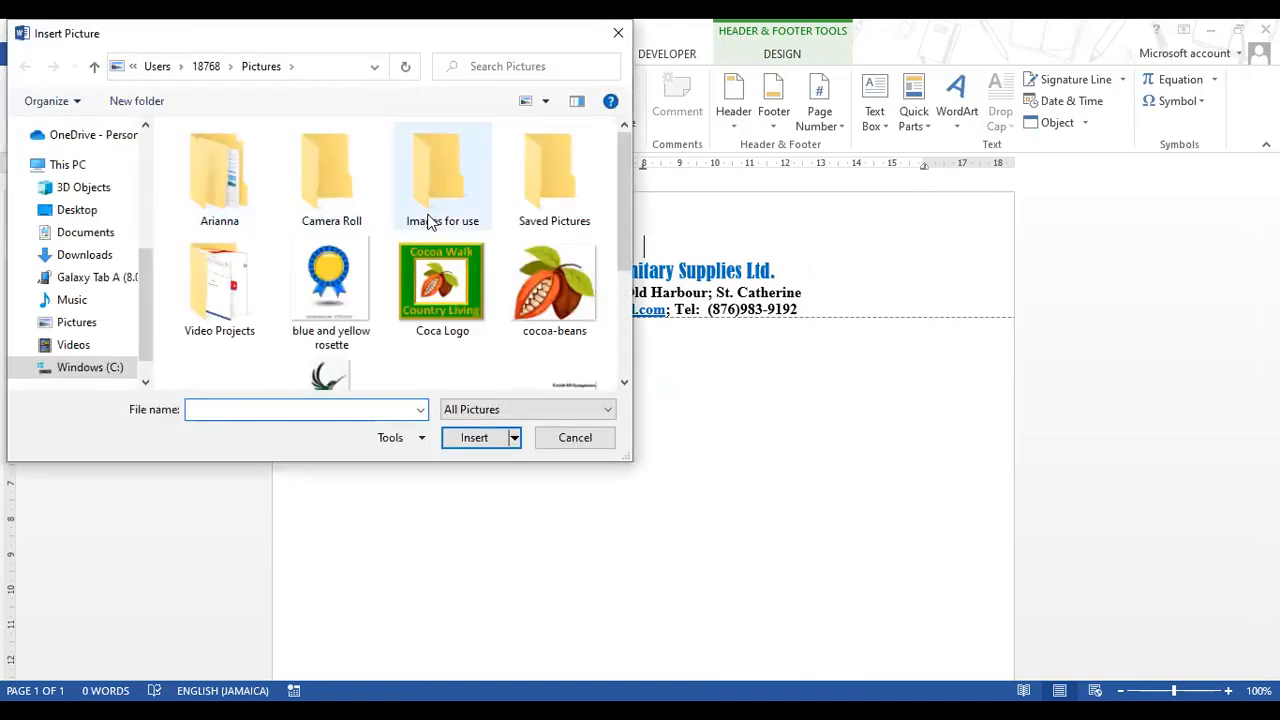
pyautogui.moveTo(624, 160)
pyautogui.mouseDown()
pyautogui.moveTo(617, 225)
pyautogui.moveTo(622, 135)
pyautogui.mouseUp()
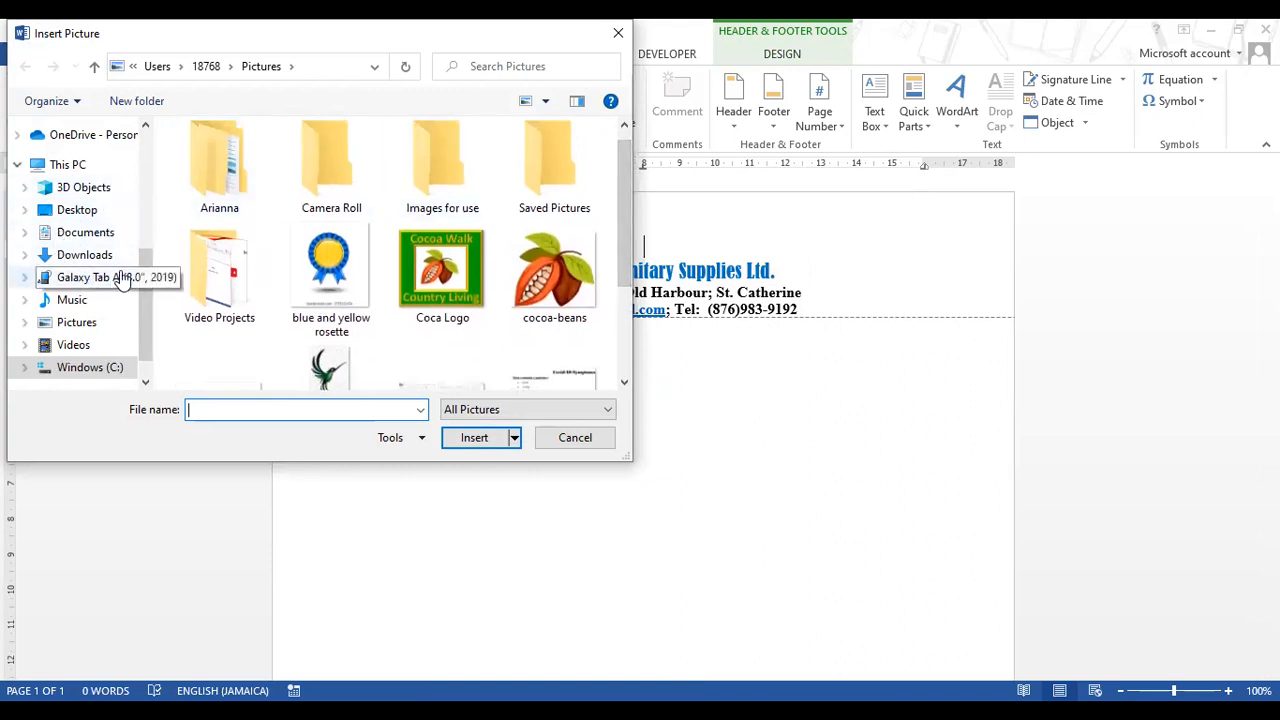
pyautogui.click(90, 236)
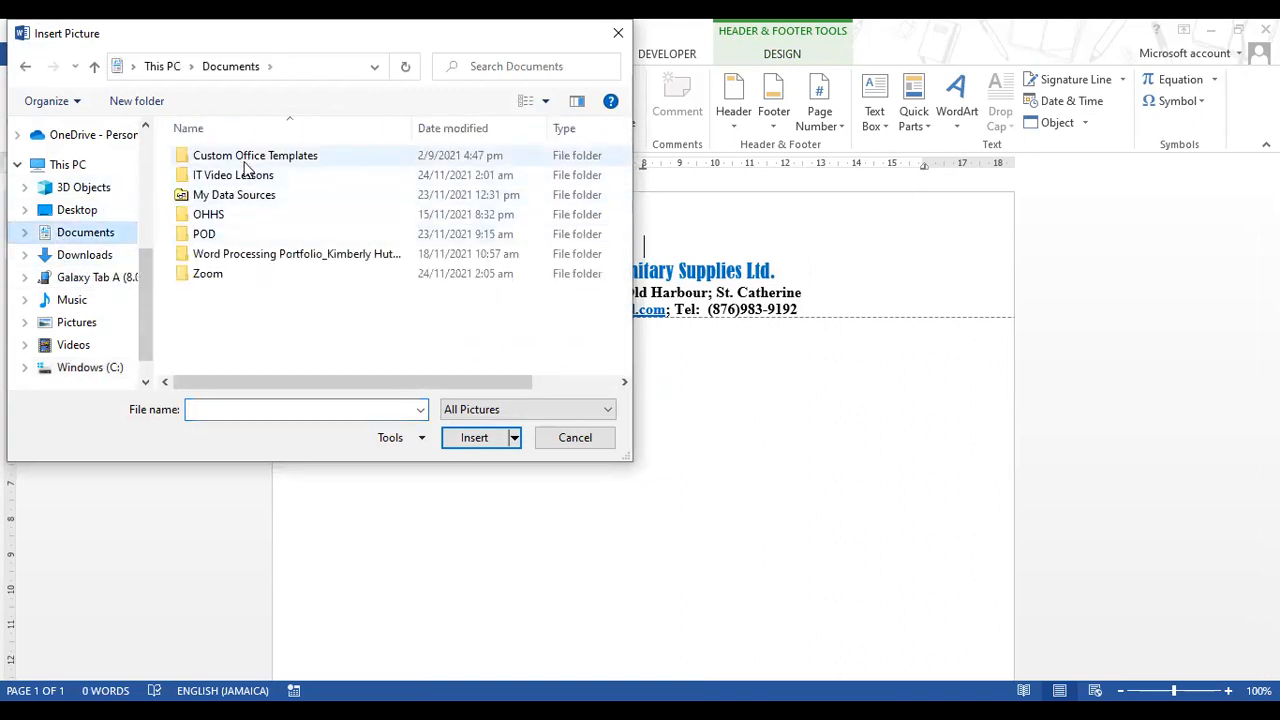
pyautogui.doubleClick(234, 216)
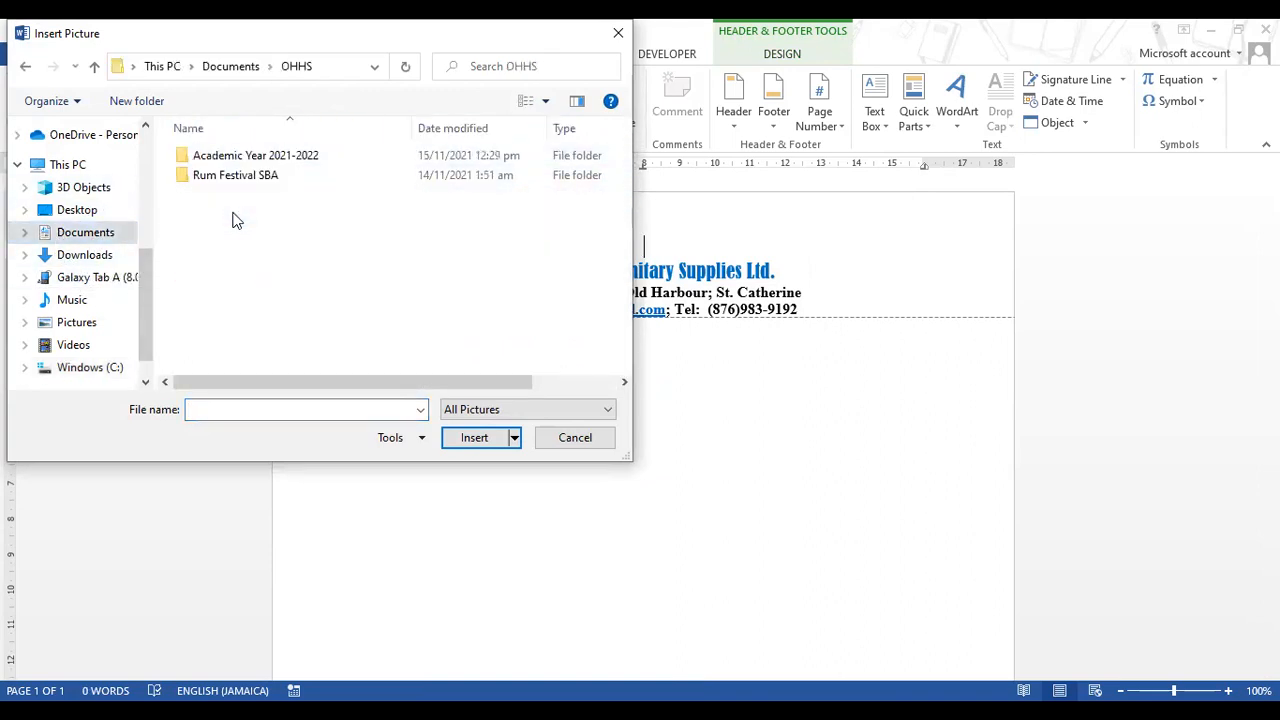
pyautogui.doubleClick(253, 155)
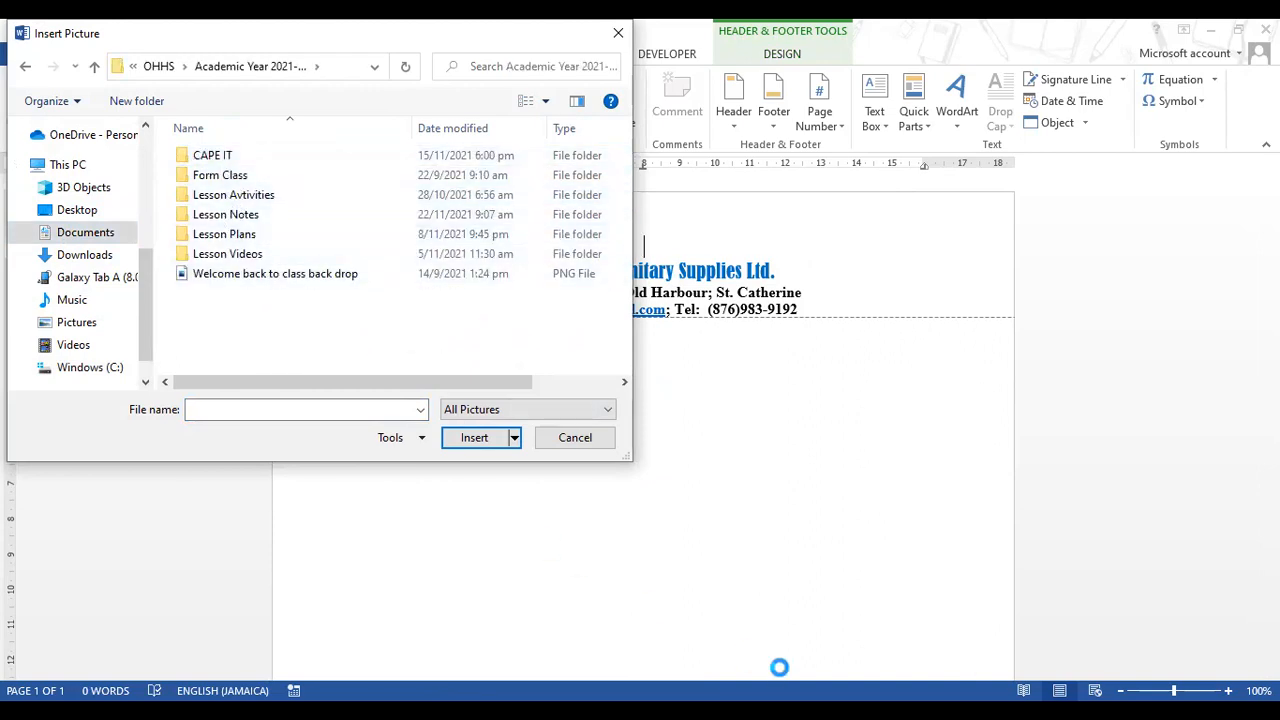
pyautogui.doubleClick(255, 194)
pyautogui.doubleClick(208, 159)
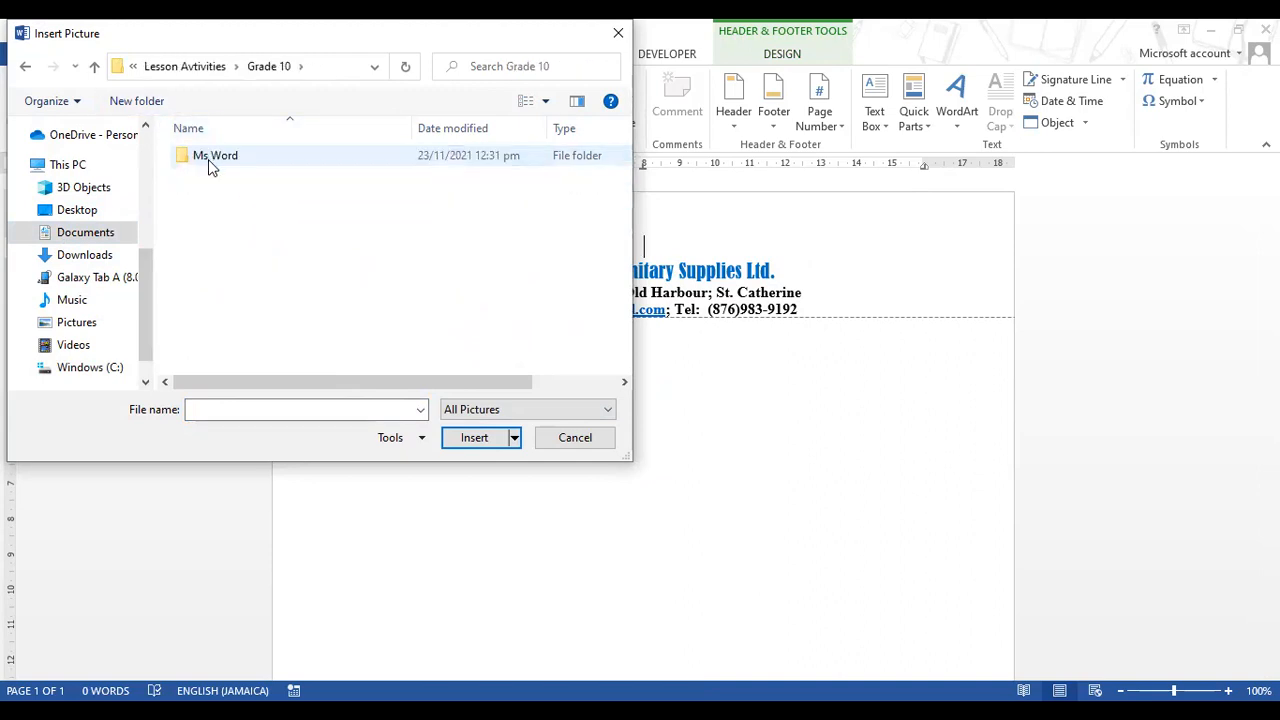
pyautogui.doubleClick(208, 159)
pyautogui.click(441, 210)
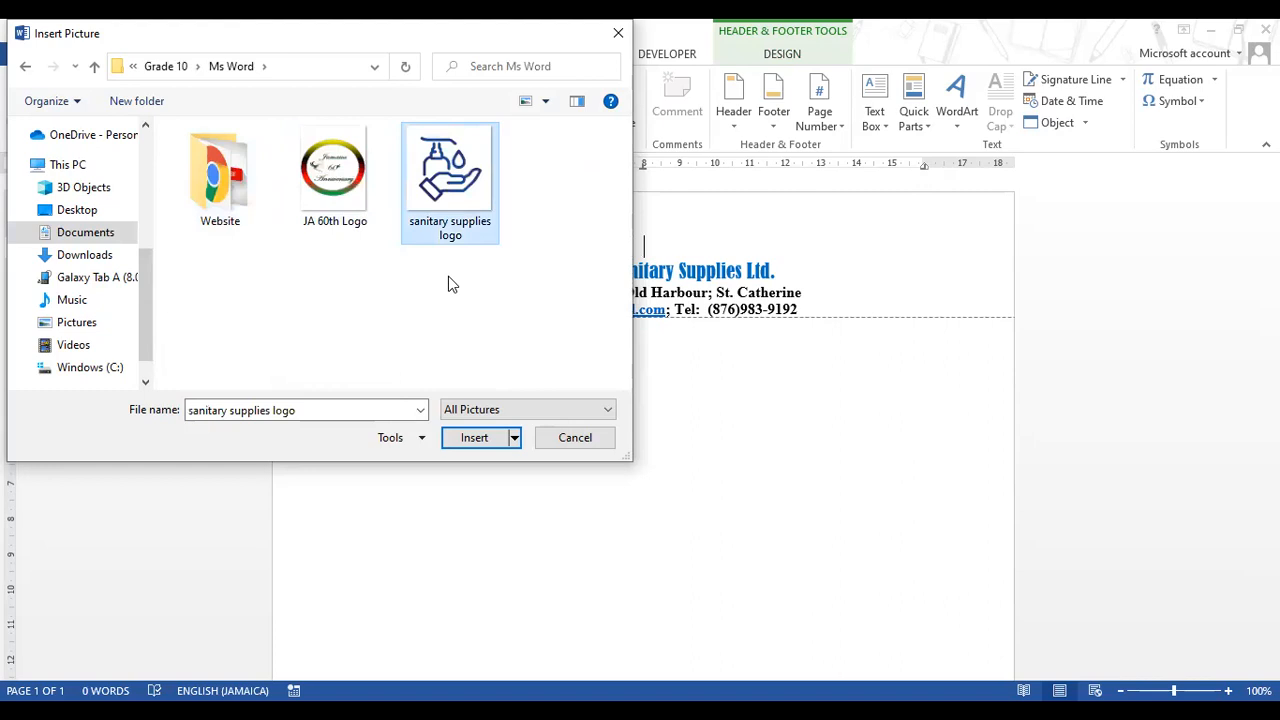
pyautogui.click(476, 437)
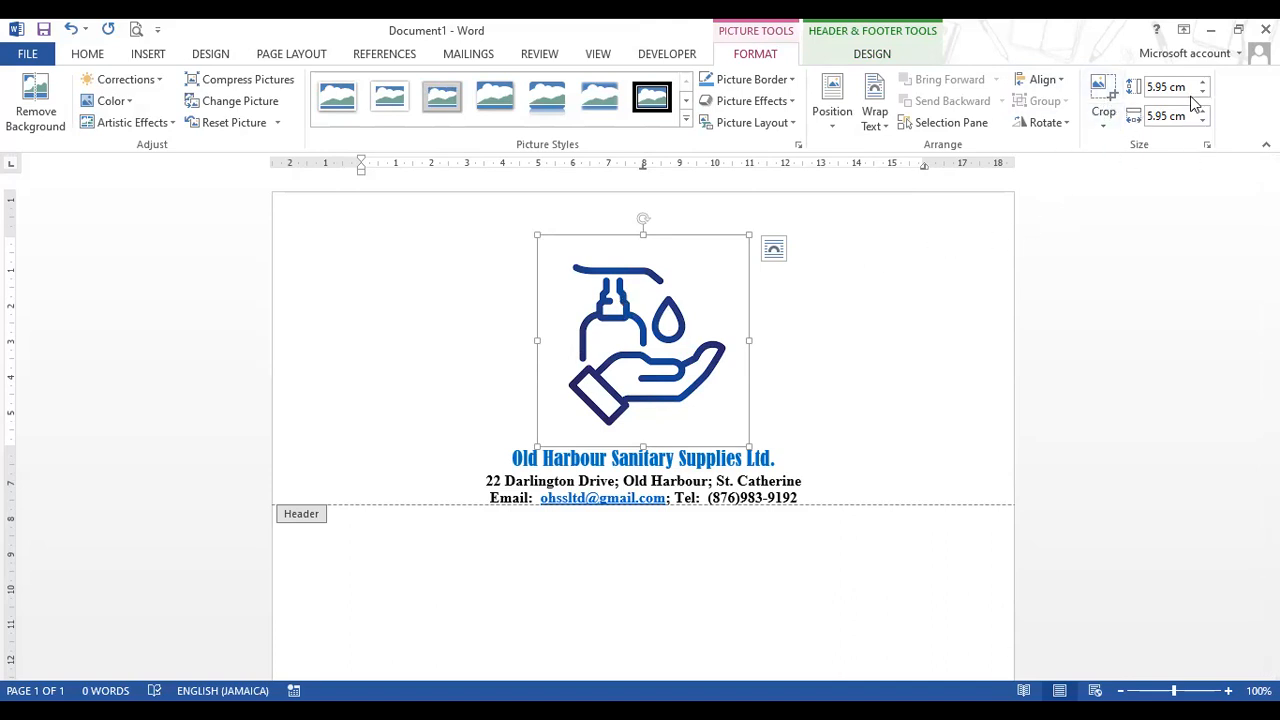
# - Crop the blank edges off the logo, shrink it to 1.96 cm square, and apply Reflected Rounded Rectangle style
pyautogui.click(1103, 105)
pyautogui.moveTo(748, 340); pyautogui.dragTo(726, 340)
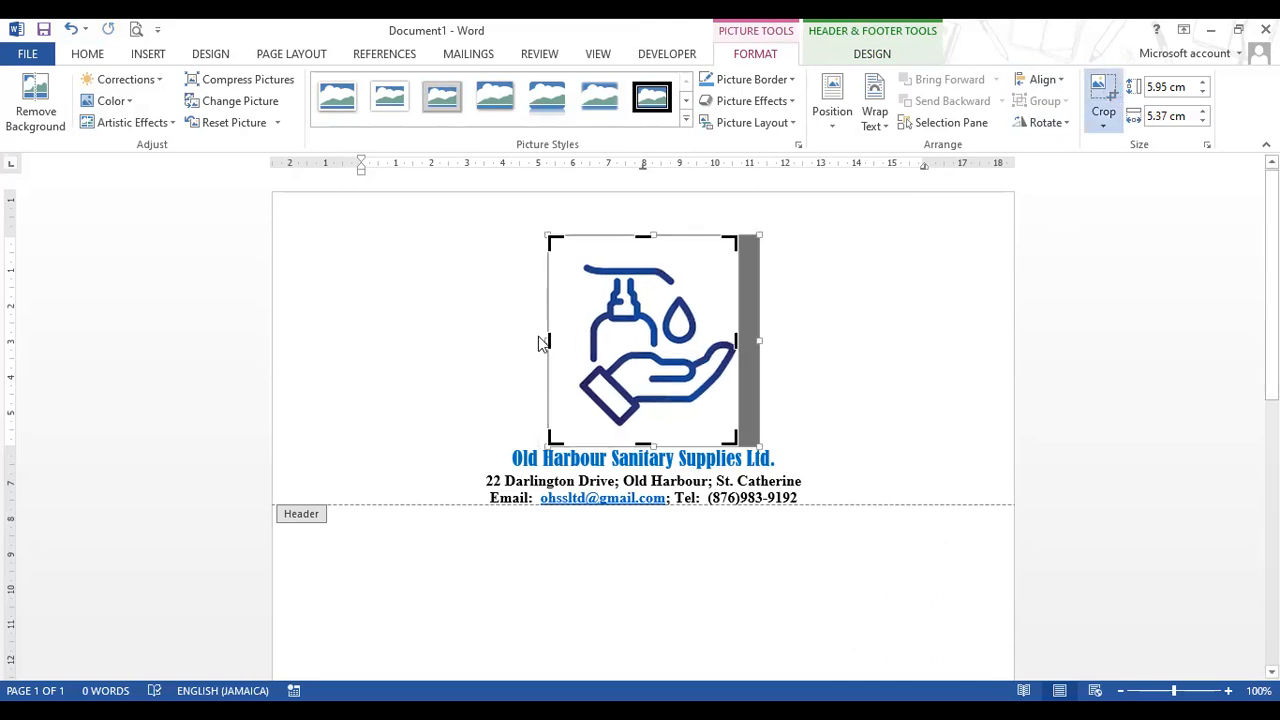
pyautogui.moveTo(547, 338); pyautogui.dragTo(572, 338)
pyautogui.moveTo(643, 445); pyautogui.dragTo(653, 412)
pyautogui.moveTo(643, 238); pyautogui.dragTo(644, 263)
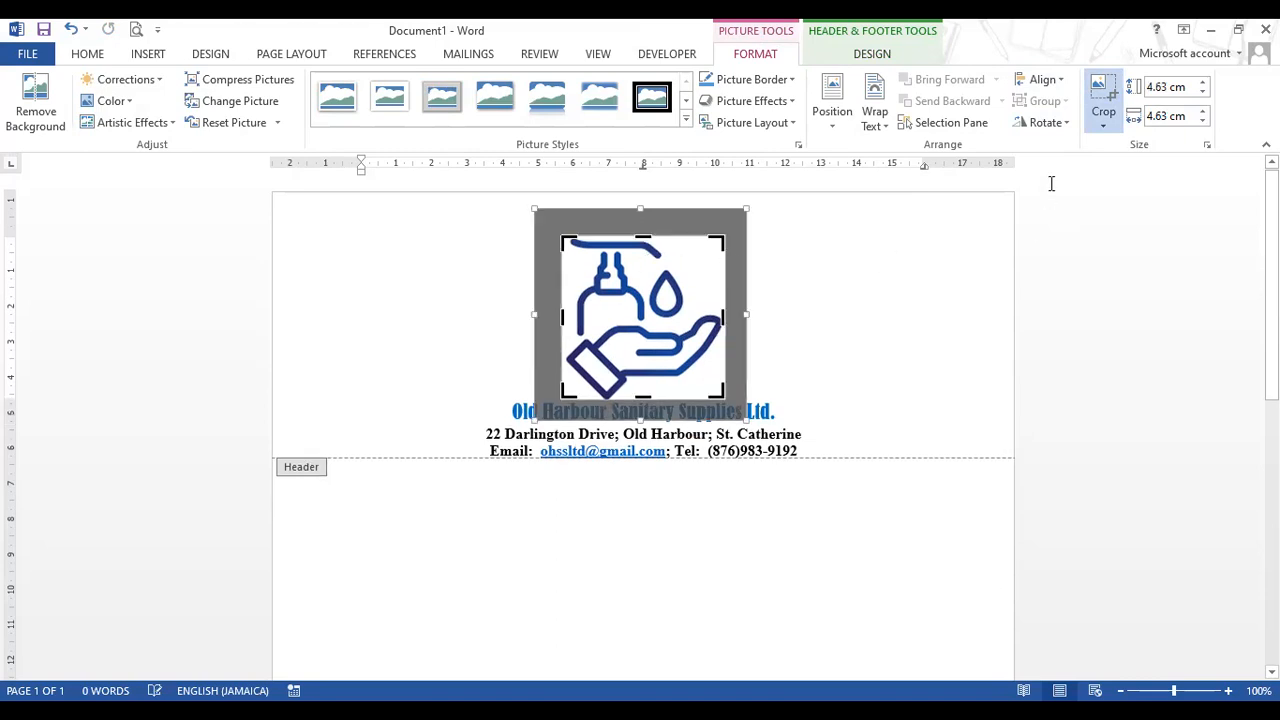
pyautogui.click(1103, 100)
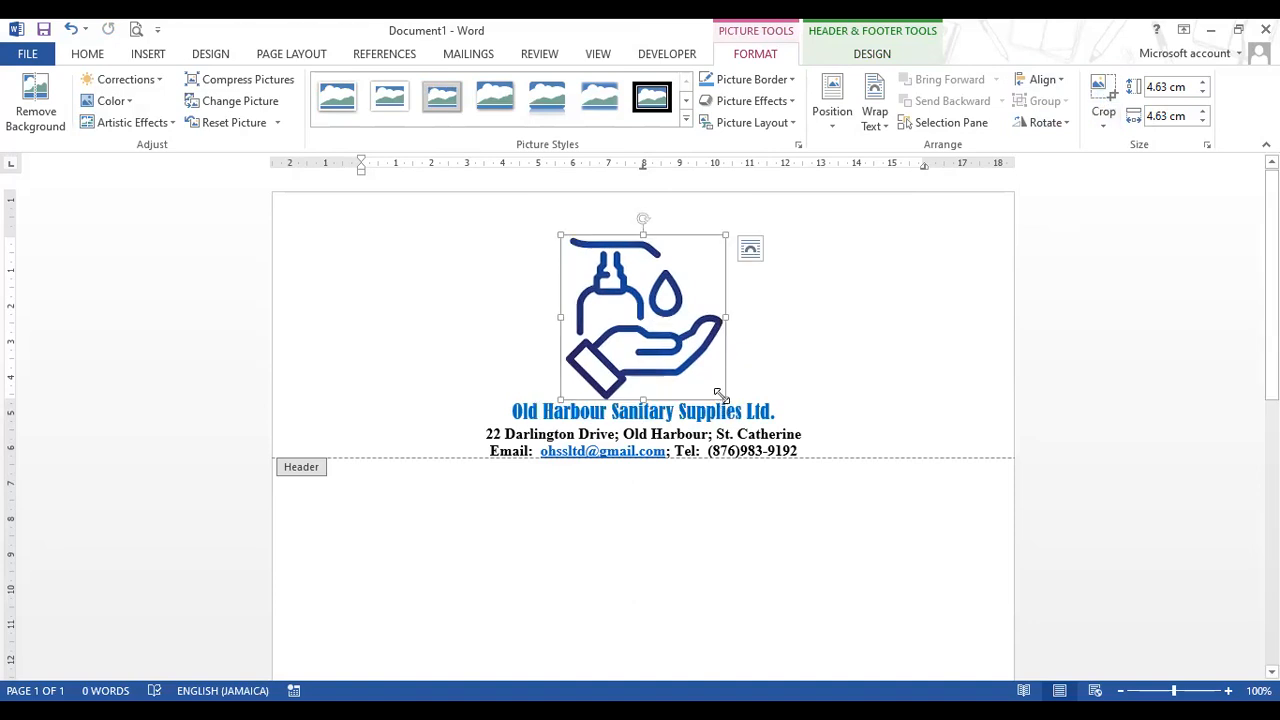
pyautogui.moveTo(724, 397); pyautogui.dragTo(680, 303)
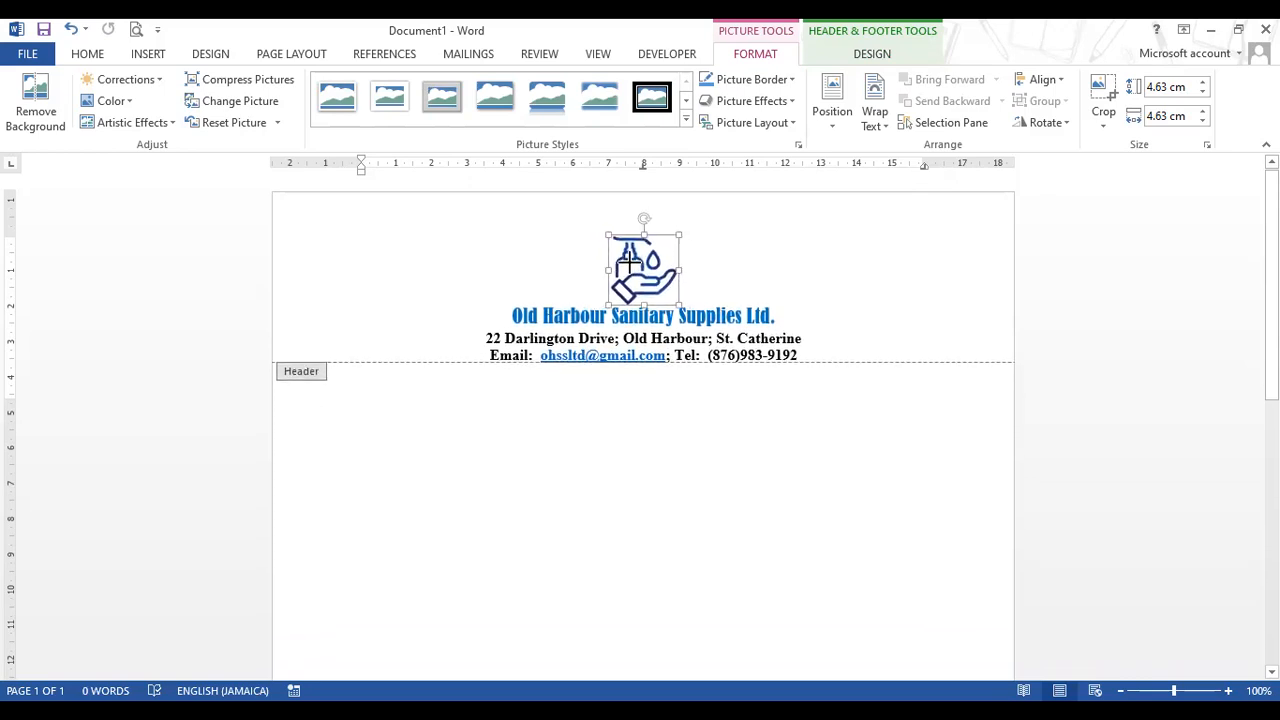
pyautogui.click(534, 105)
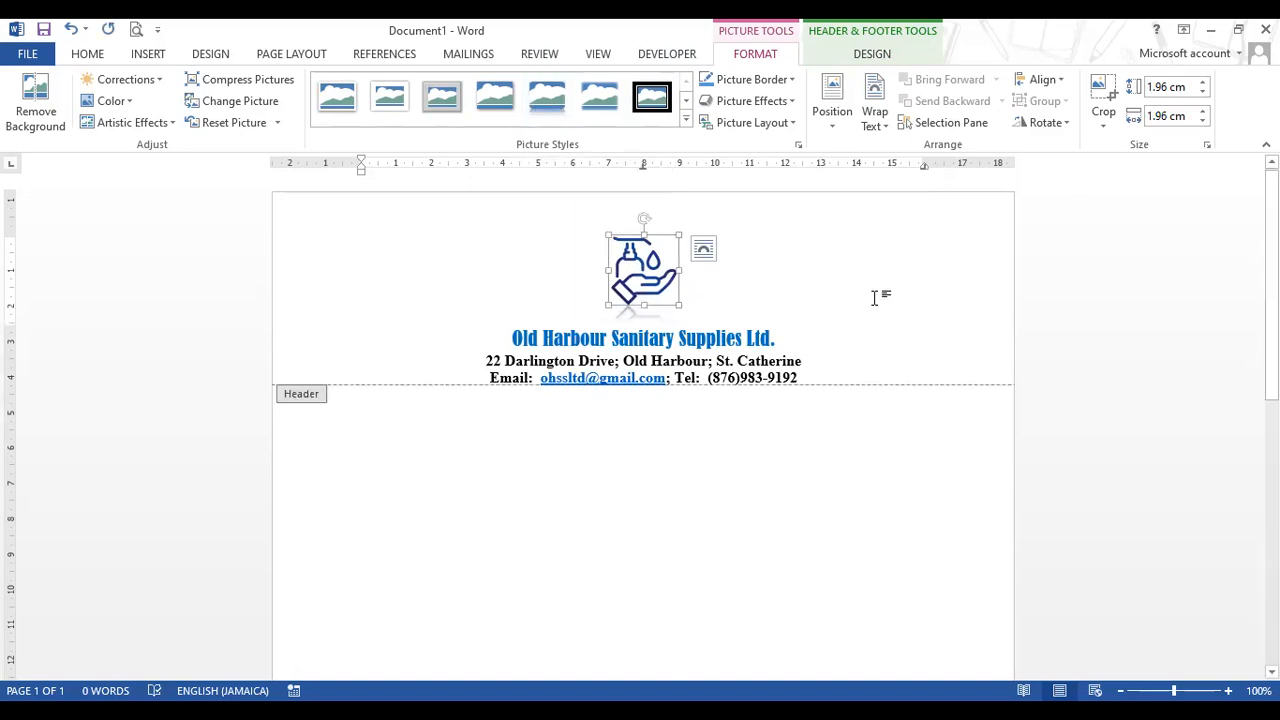
# - Look over the Home, Insert and Page Layout tabs, then close the header to return to the letter body
pyautogui.click(903, 311)
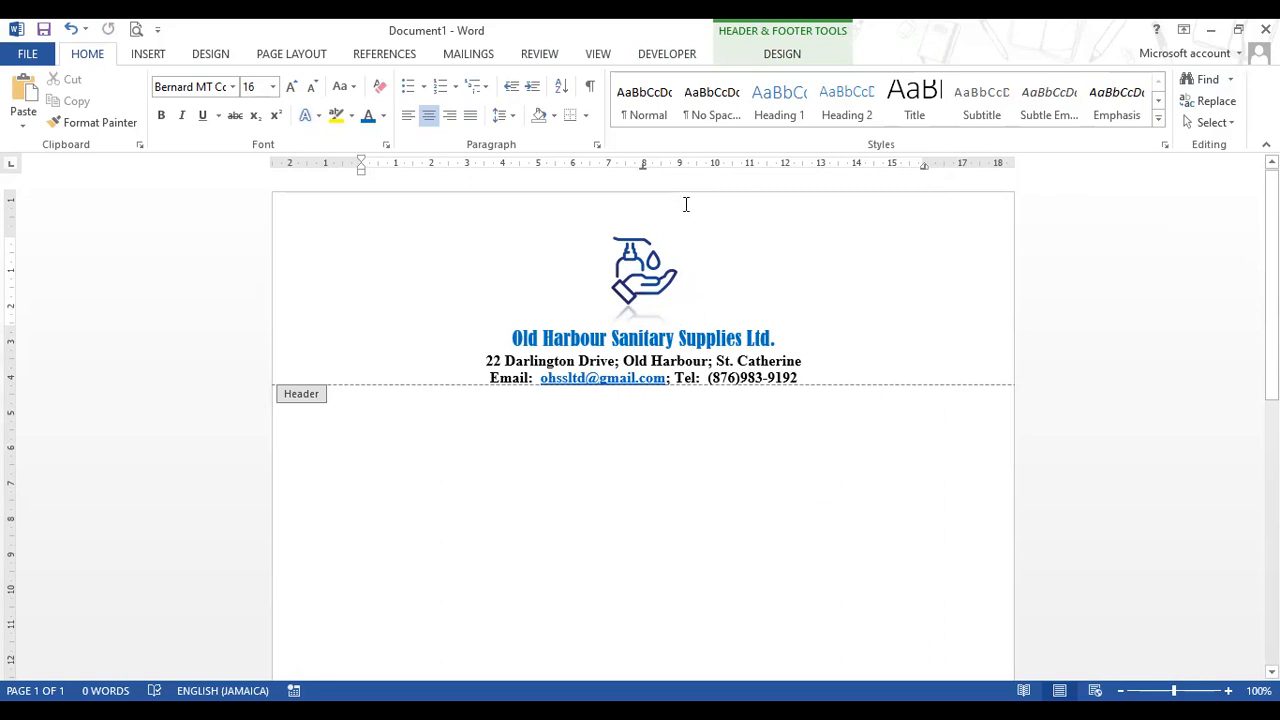
pyautogui.click(898, 354)
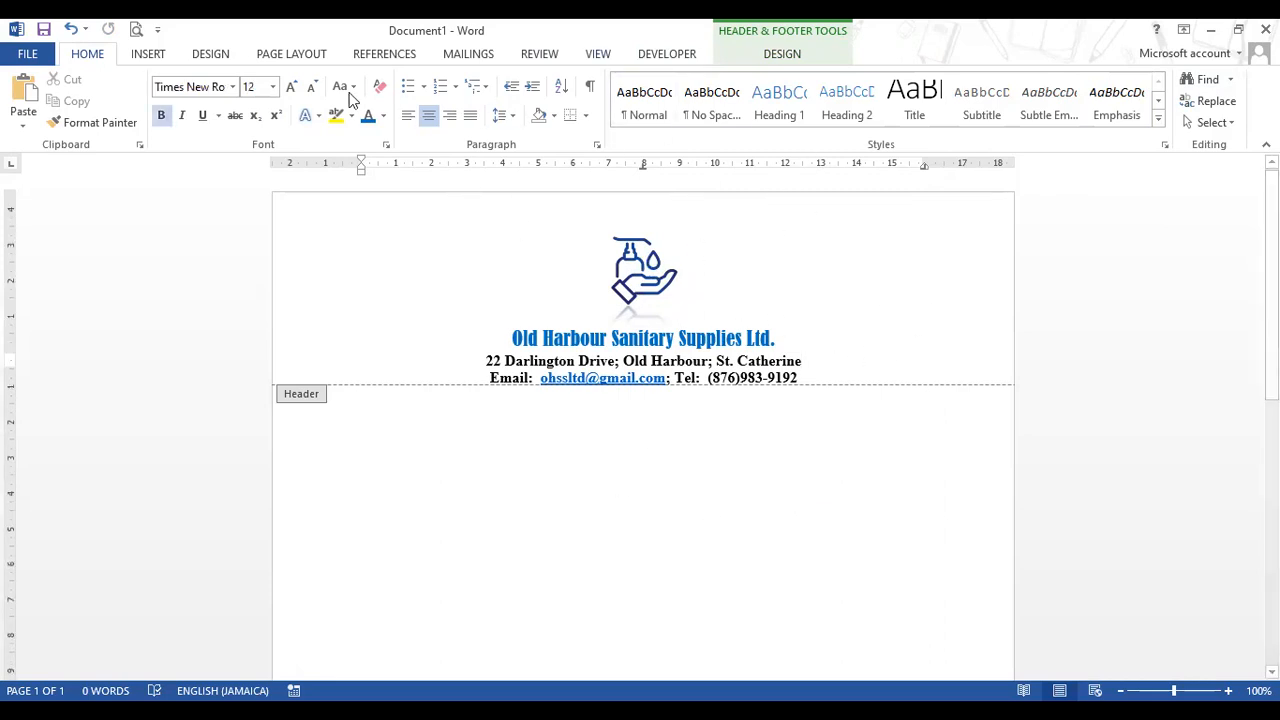
pyautogui.click(155, 56)
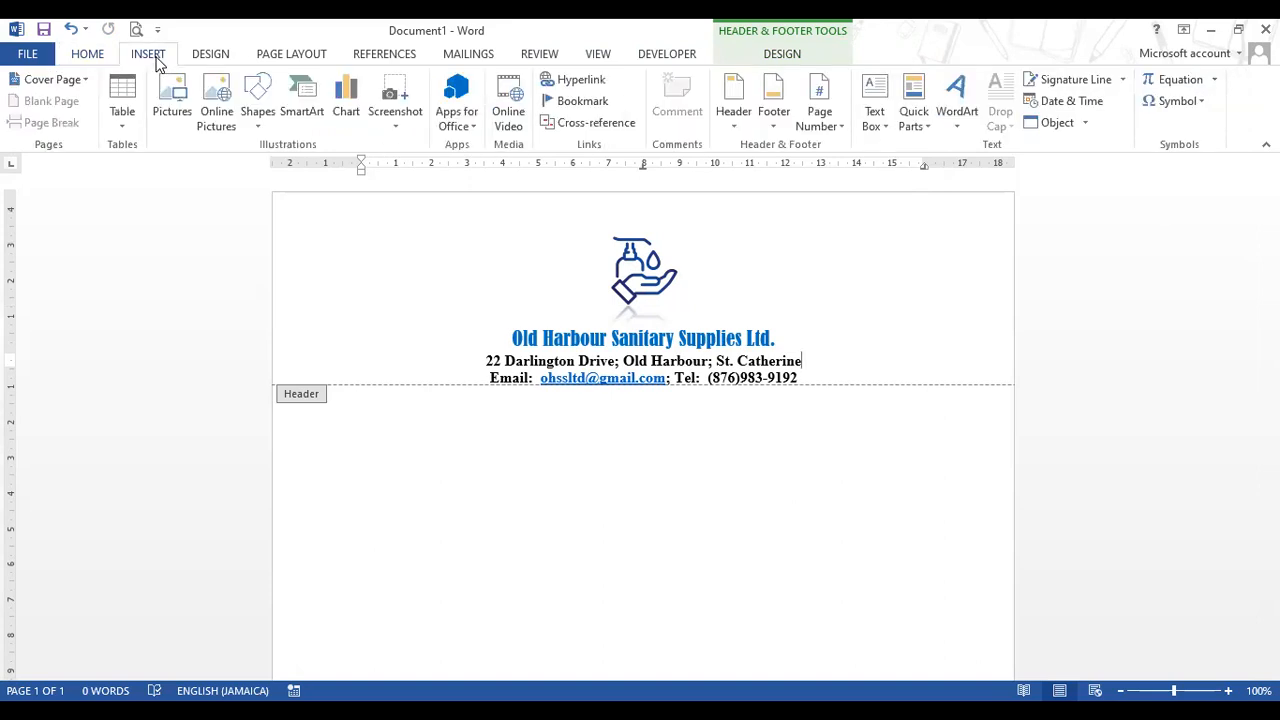
pyautogui.click(293, 54)
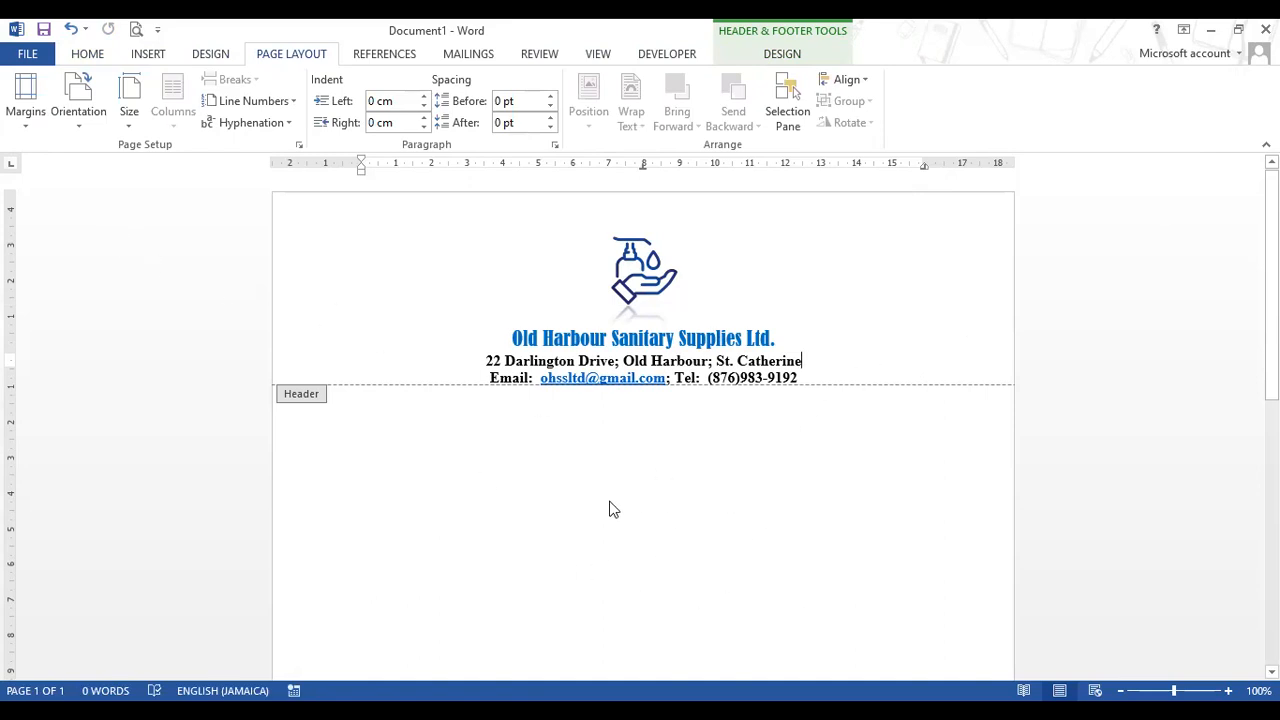
pyautogui.click(100, 56)
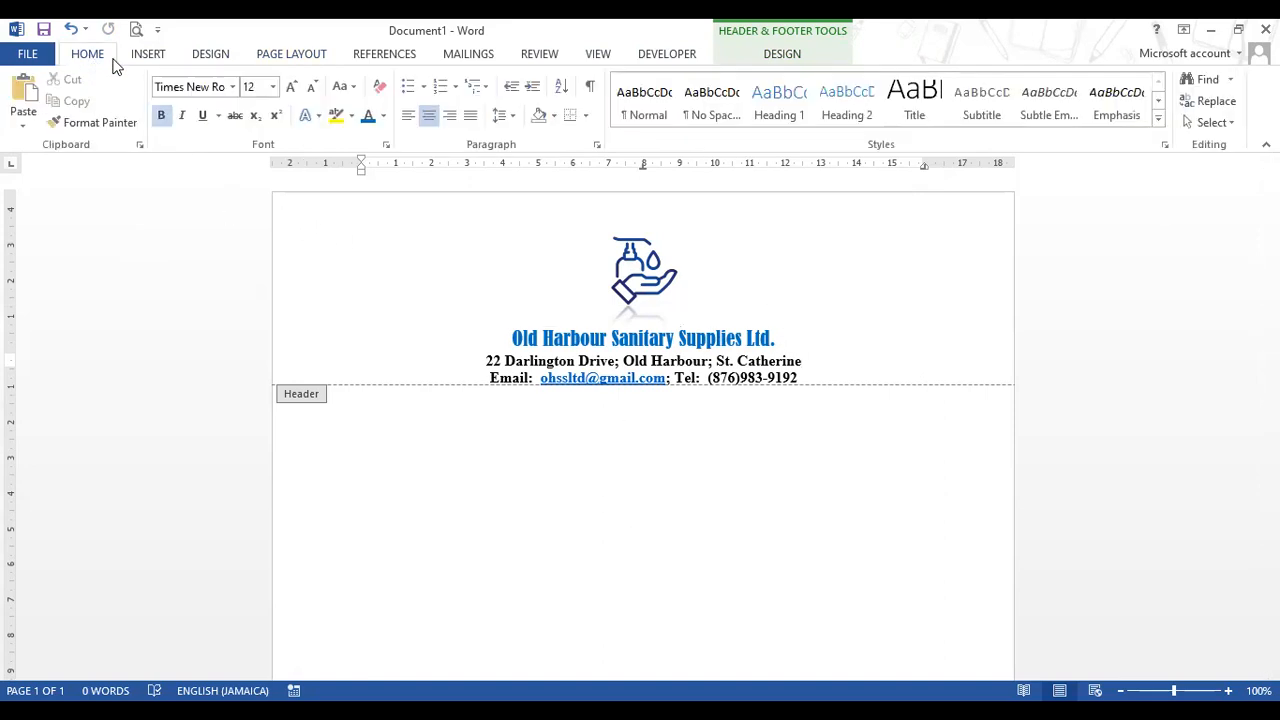
pyautogui.click(867, 300)
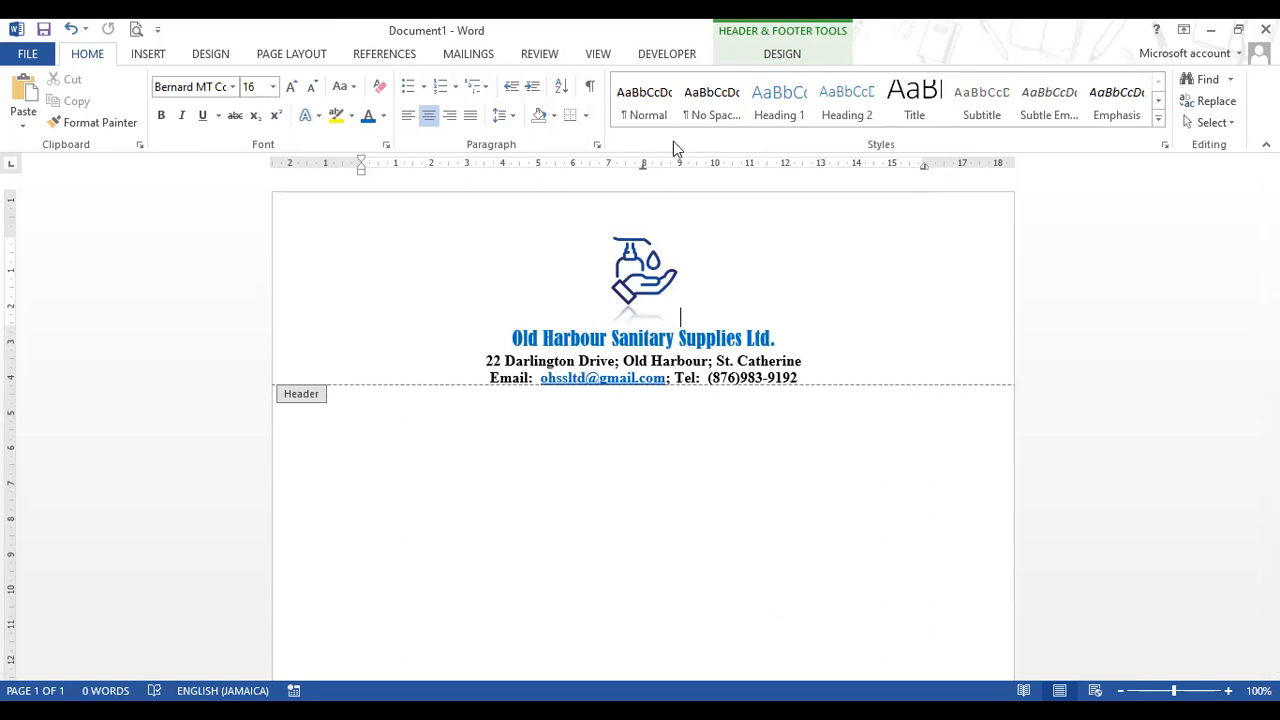
pyautogui.doubleClick(613, 494)
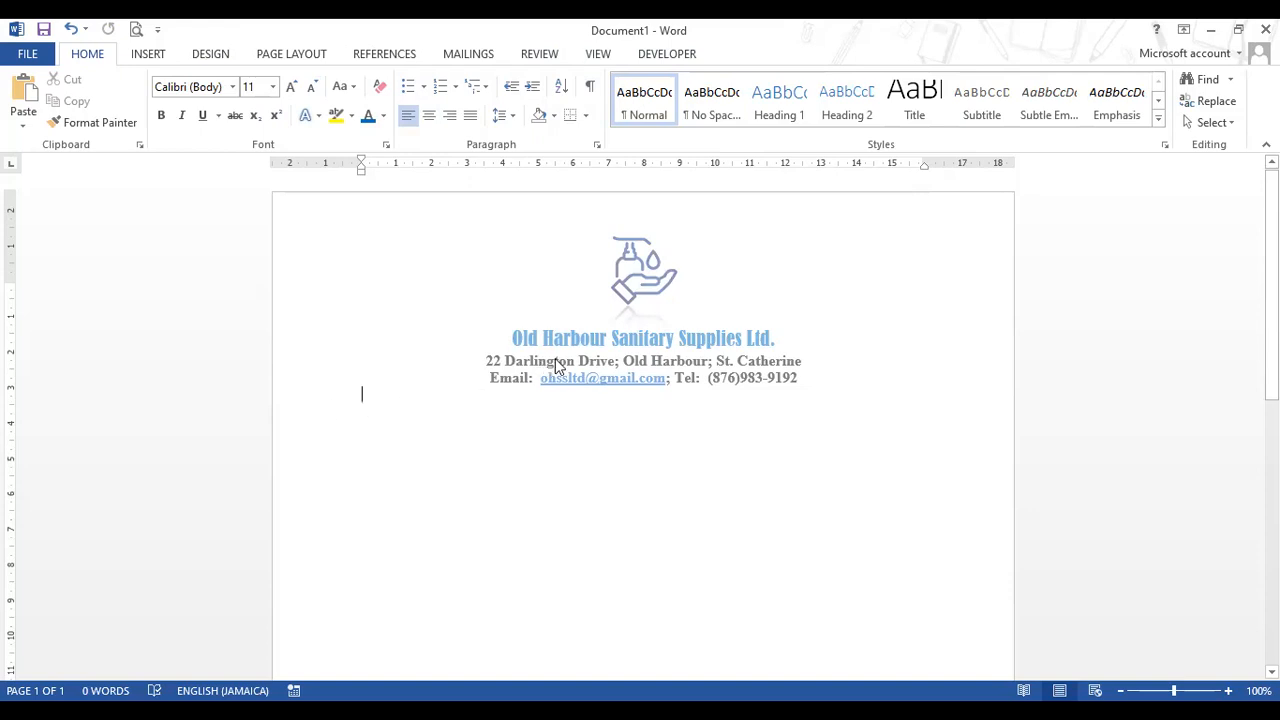
# - Type the date November 24, 2021 below the letterhead in 12 pt Times New Roman, then start a new line
pyautogui.press('Return')
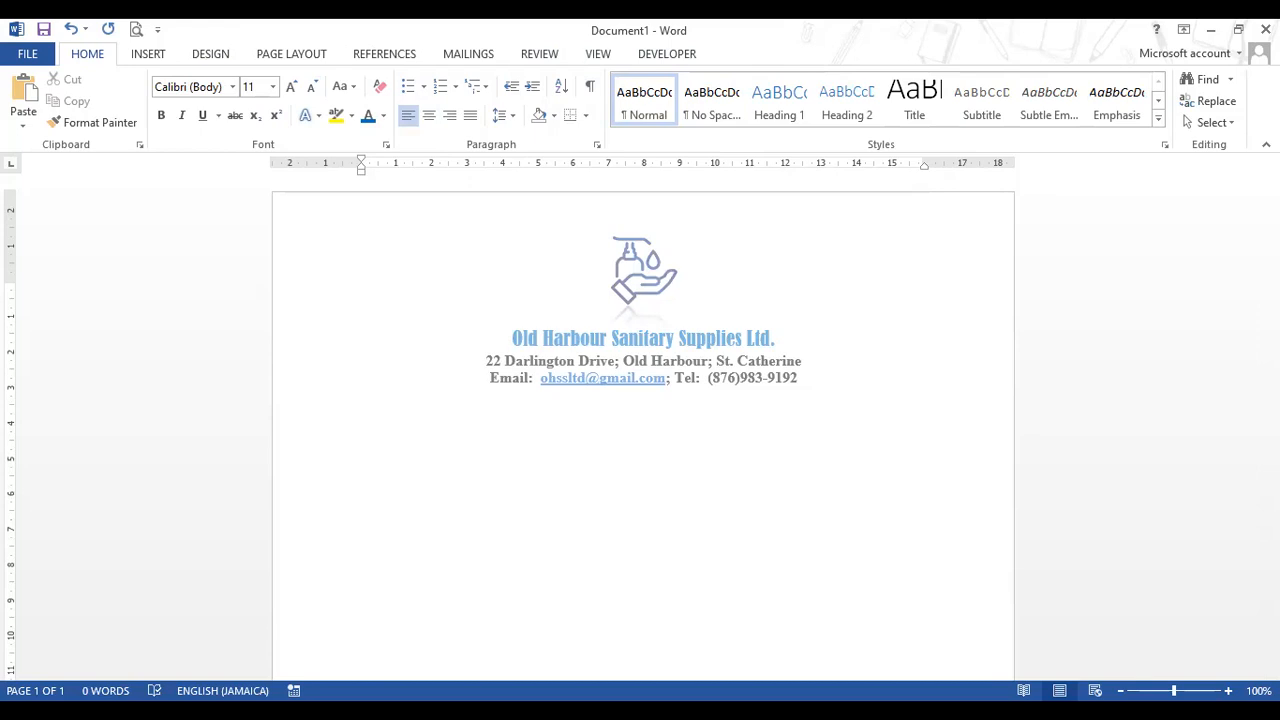
pyautogui.write('Nov')
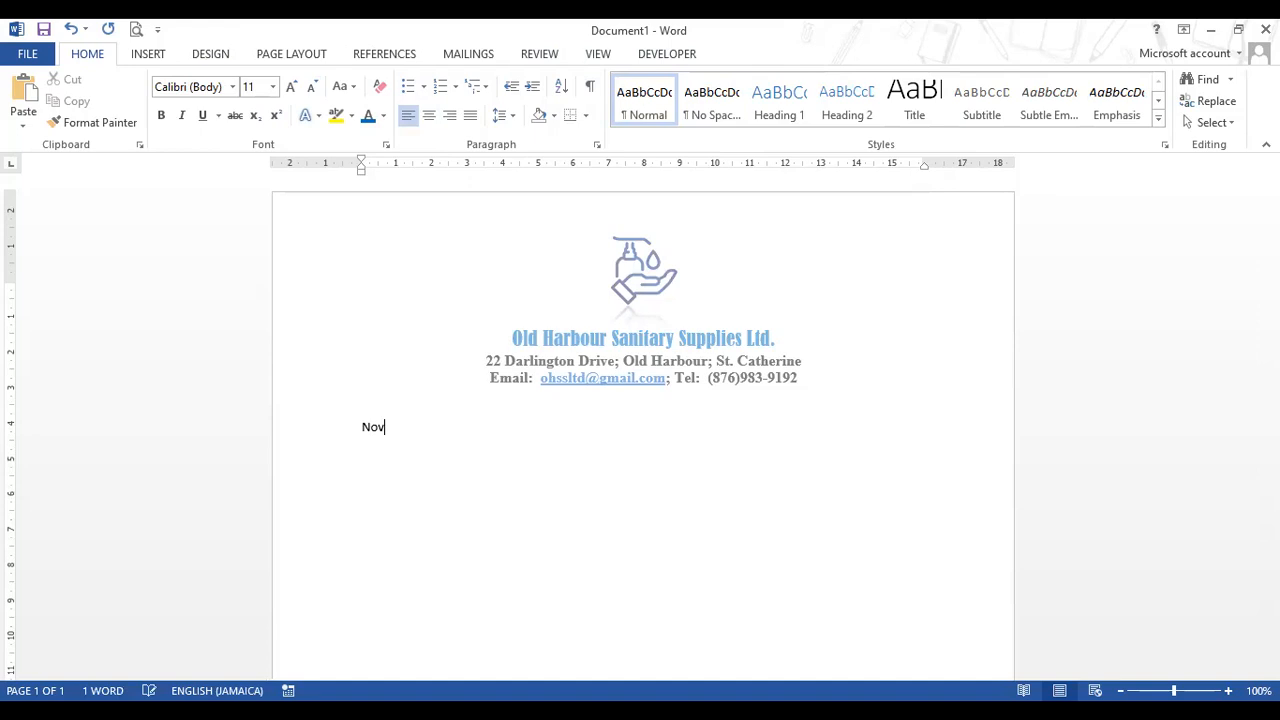
pyautogui.write('ember 24, 2021')
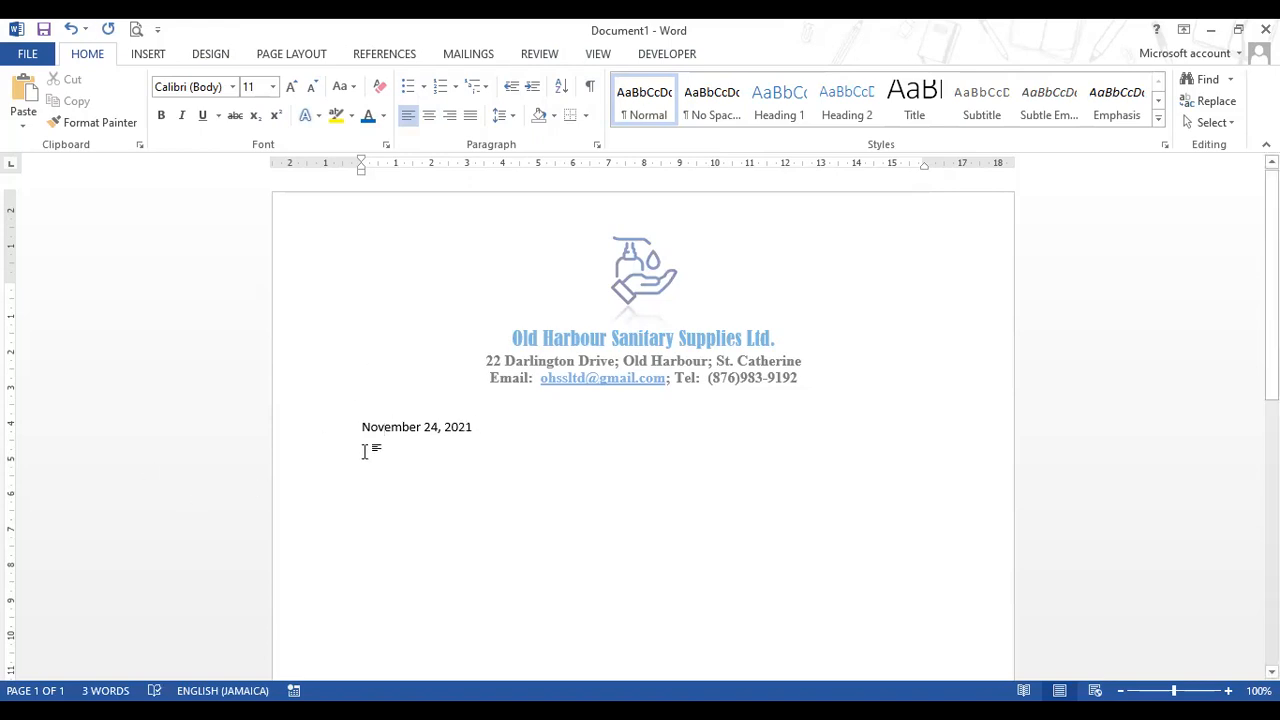
pyautogui.click(309, 423)
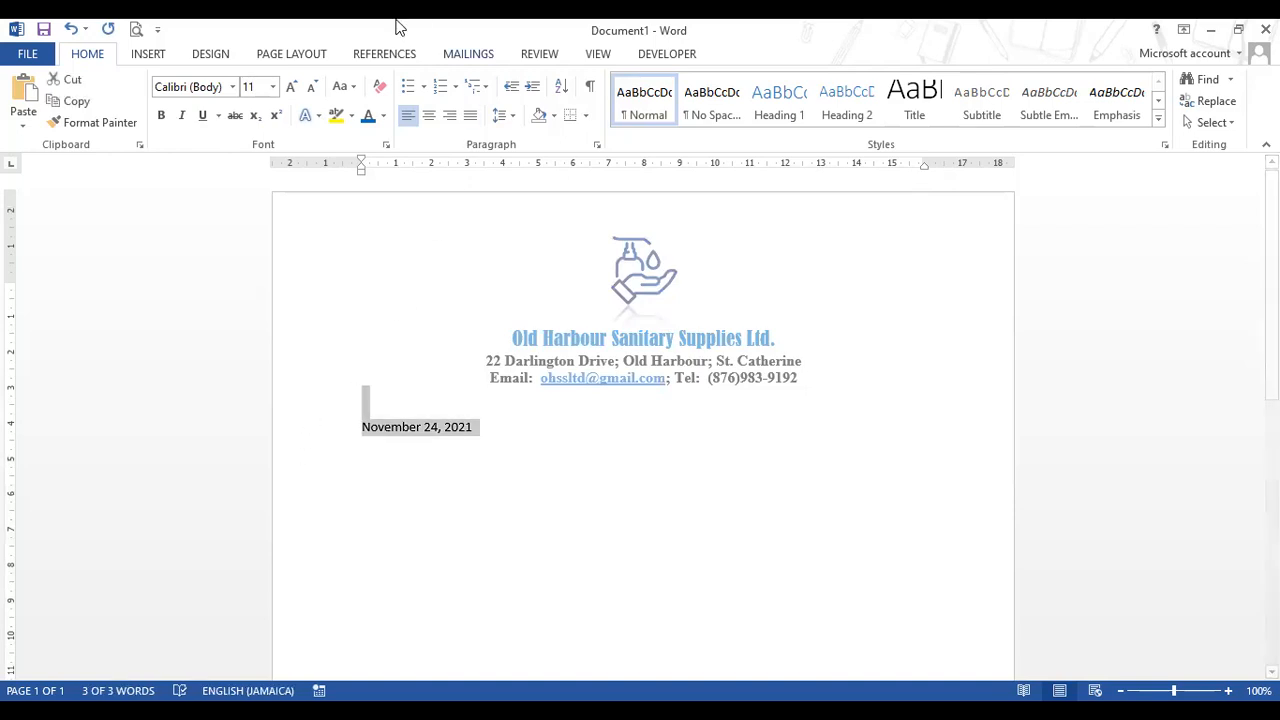
pyautogui.click(231, 87)
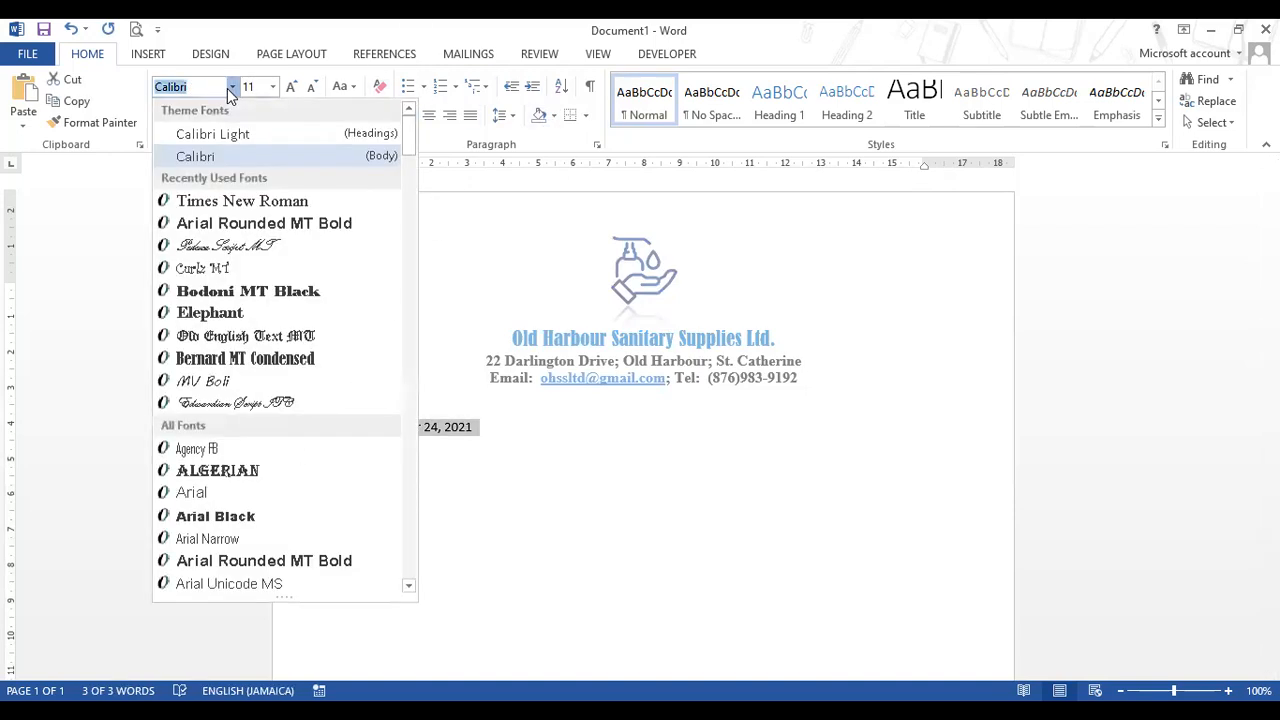
pyautogui.click(238, 200)
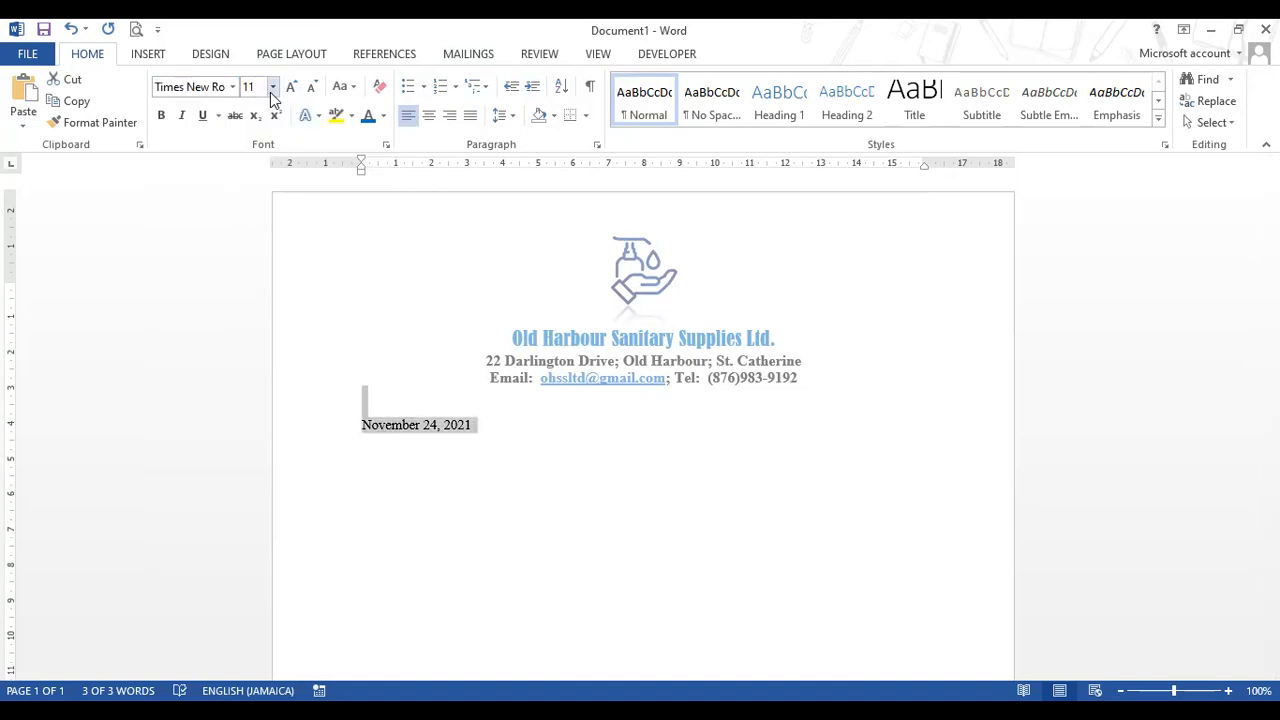
pyautogui.click(272, 87)
pyautogui.click(258, 180)
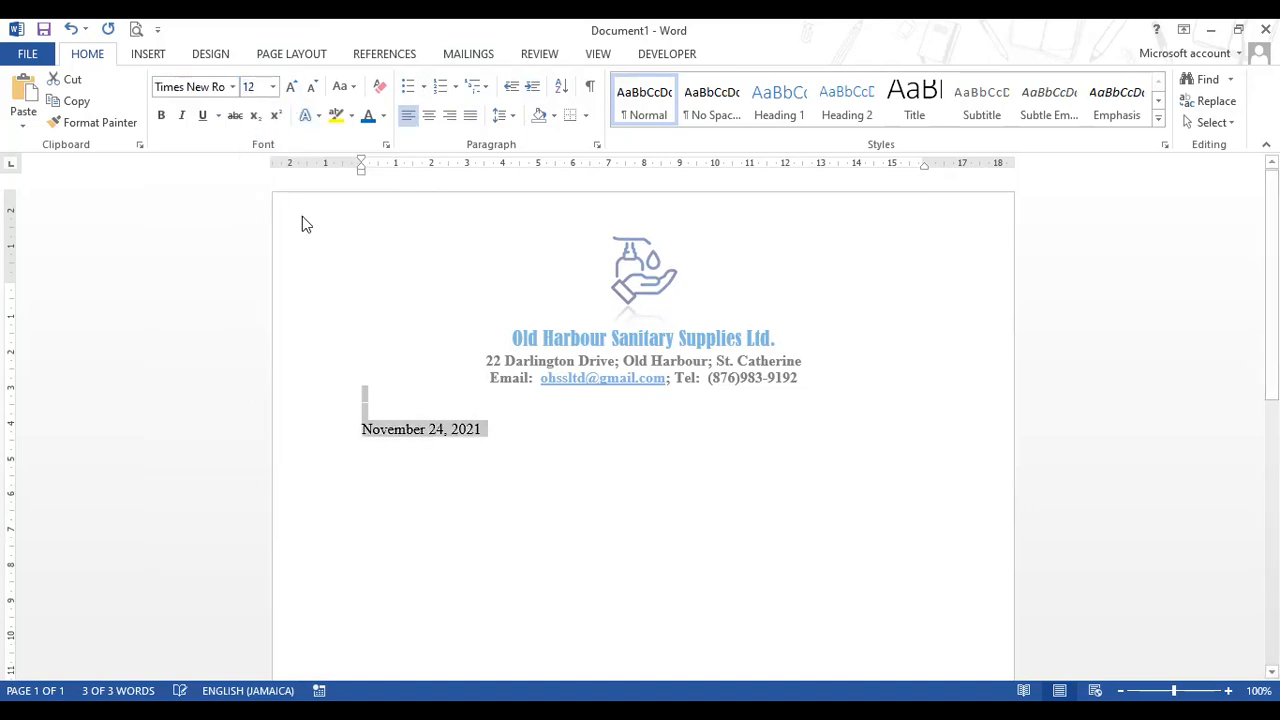
pyautogui.click(489, 432)
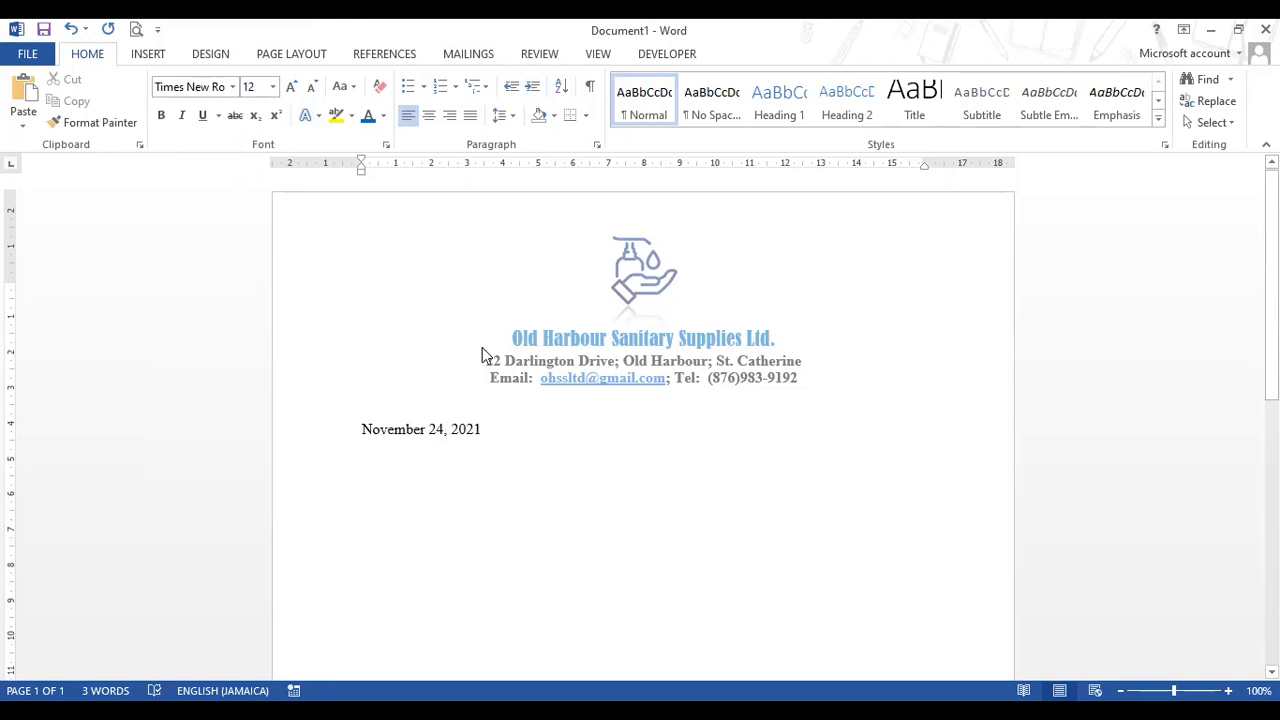
pyautogui.press('Return')
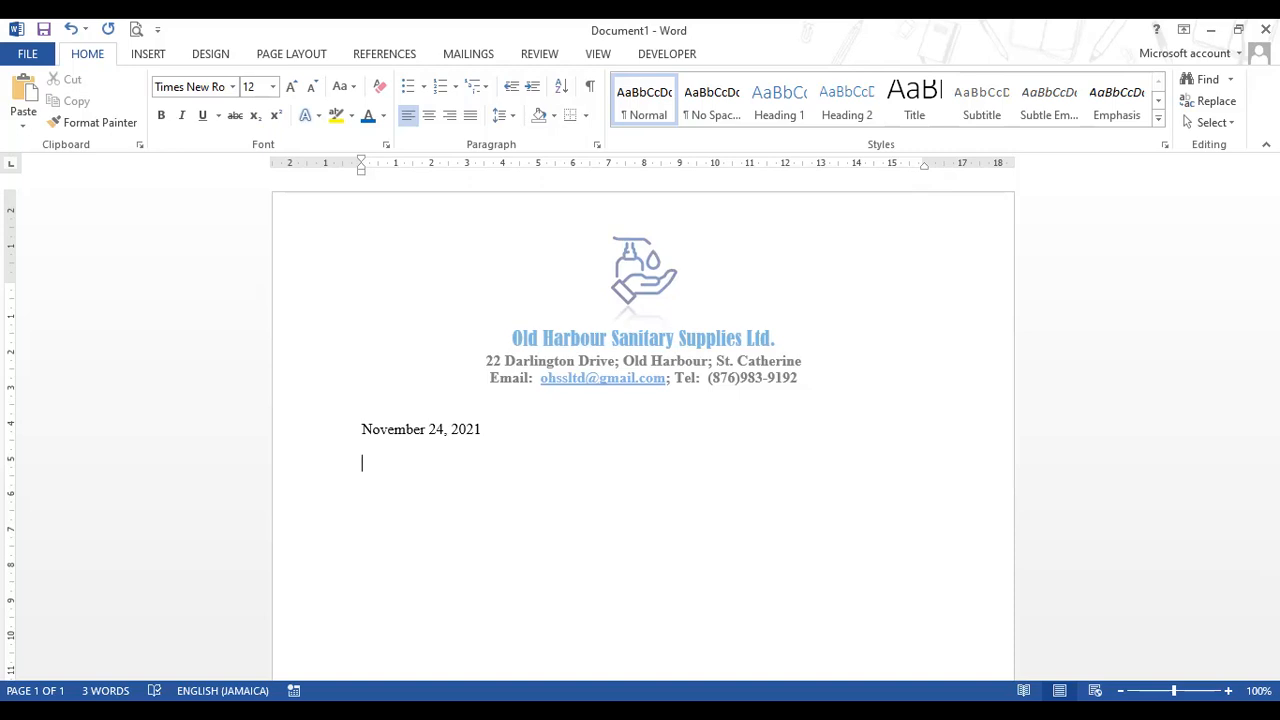
# - Type the address placeholder lines Title Firstname LastName, CompanyName, Street, Town and Parish
pyautogui.write('Title Firstname LastName')
pyautogui.press('Return')
pyautogui.write('Company')
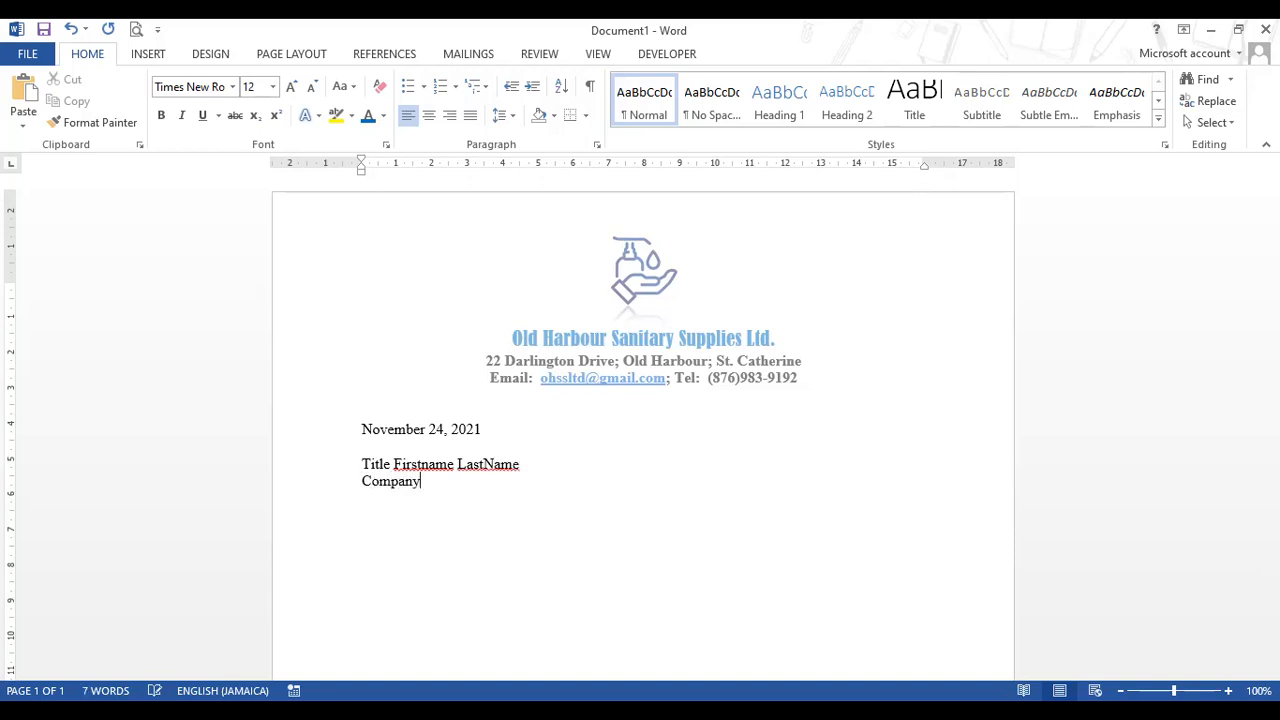
pyautogui.write('Name')
pyautogui.press('BackSpace')
pyautogui.press('BackSpace')
pyautogui.write('me')
pyautogui.press('Return')
pyautogui.write('Street')
pyautogui.press('Return')
pyautogui.write('Town')
pyautogui.press('Return')
pyautogui.write('Parish')
# - Add the greeting 'Dear Title LastName' below the address block
pyautogui.press('Return')
pyautogui.press('Return')
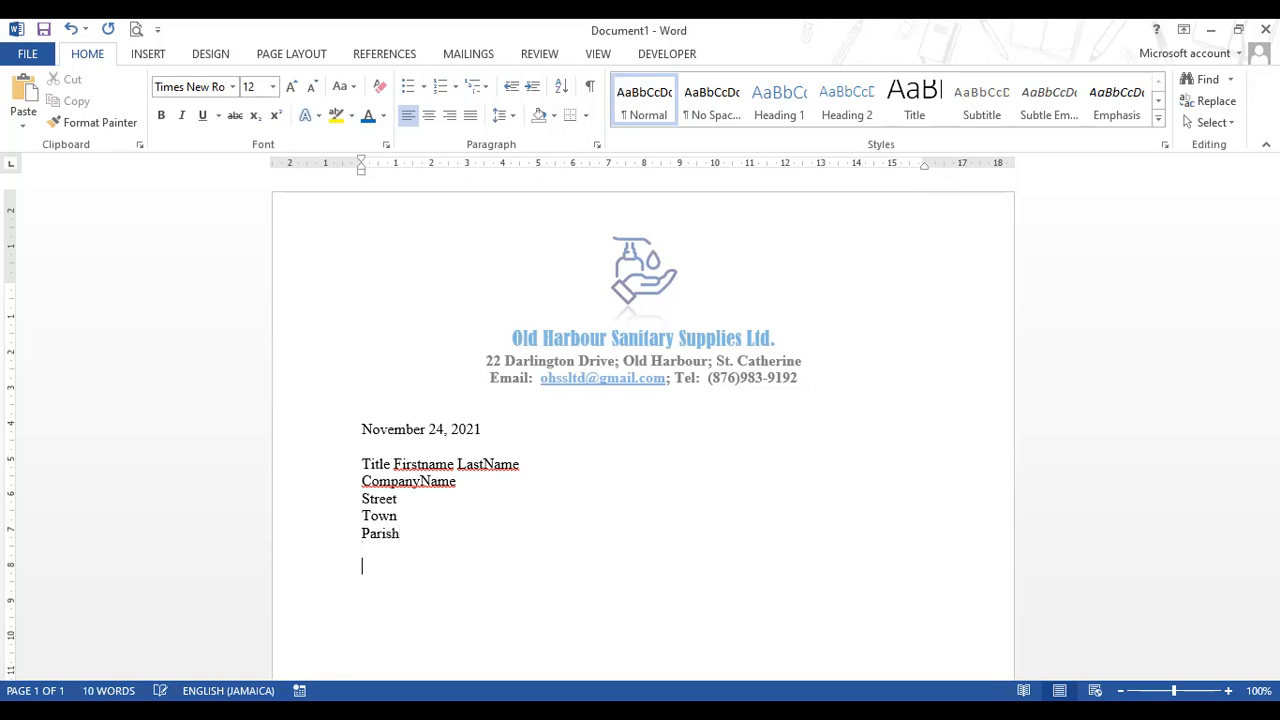
pyautogui.write('Dear')
pyautogui.write('Title LastName')
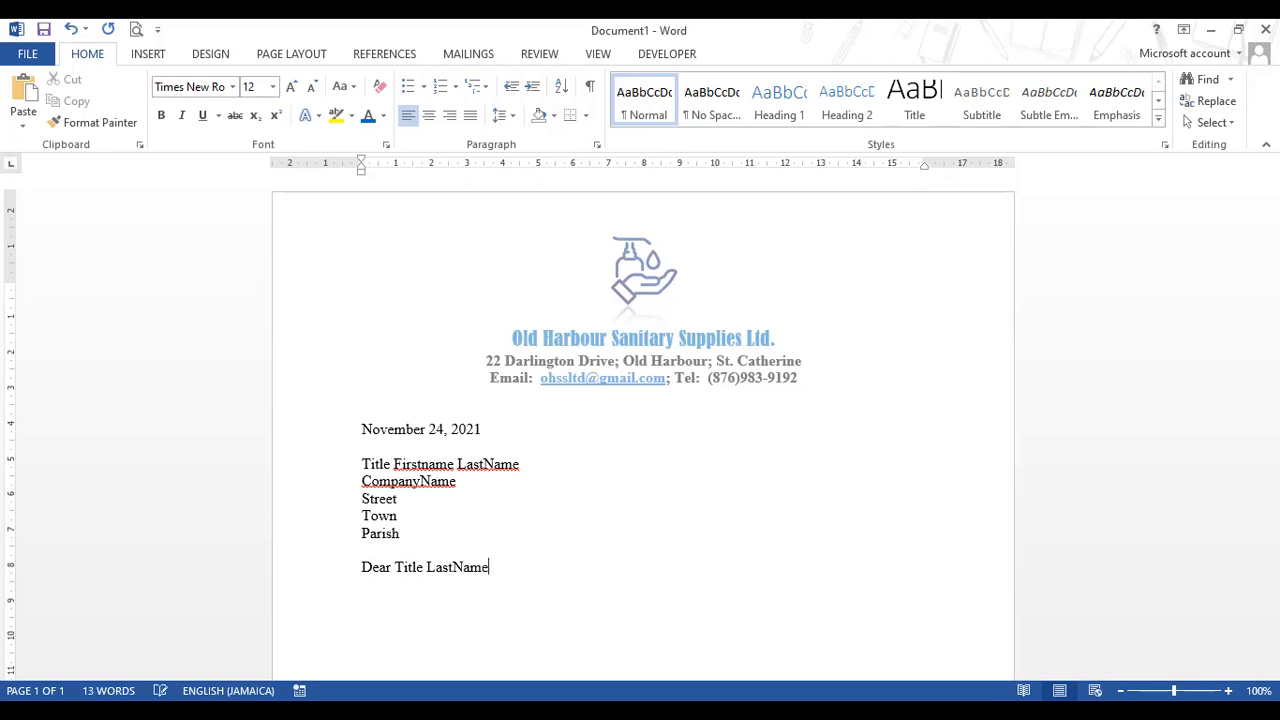
# - Write the body paragraph about the outstanding balance of $Balance due by November 30, 2021, with the legal-action warning
pyautogui.press('Return')
pyautogui.press('Return')
pyautogui.write('According our re')
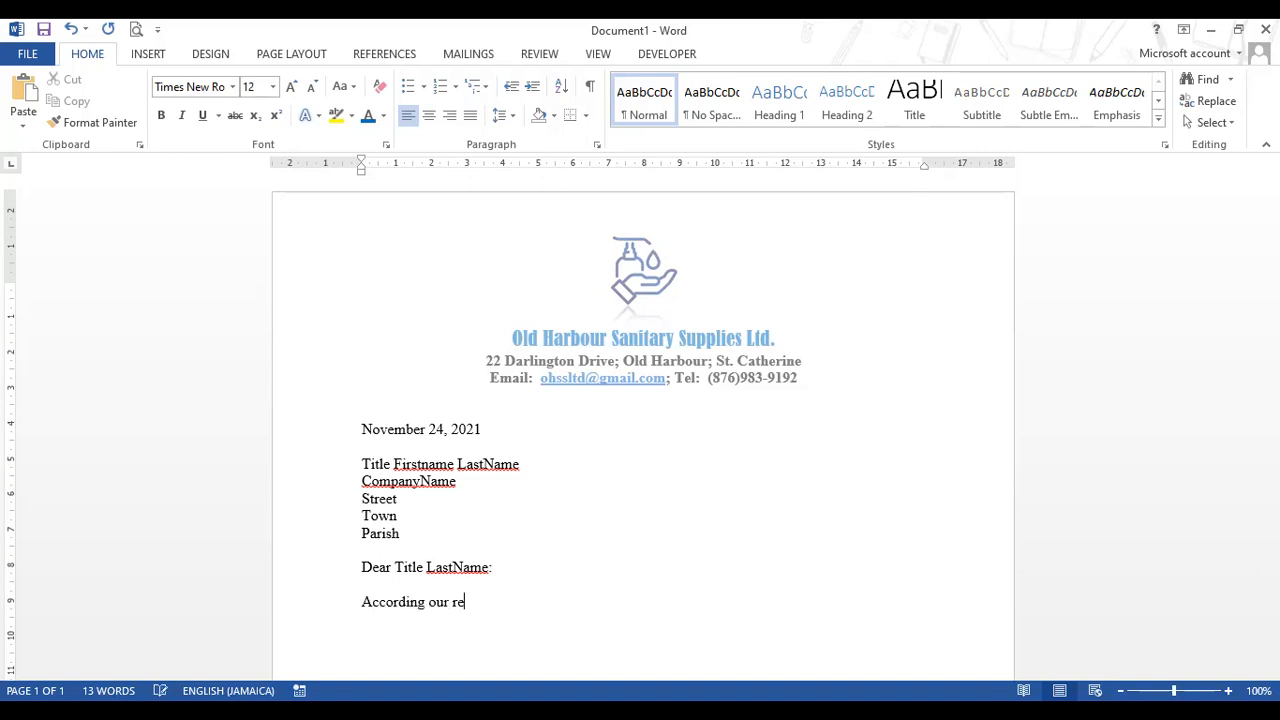
pyautogui.write('cords it has become o')
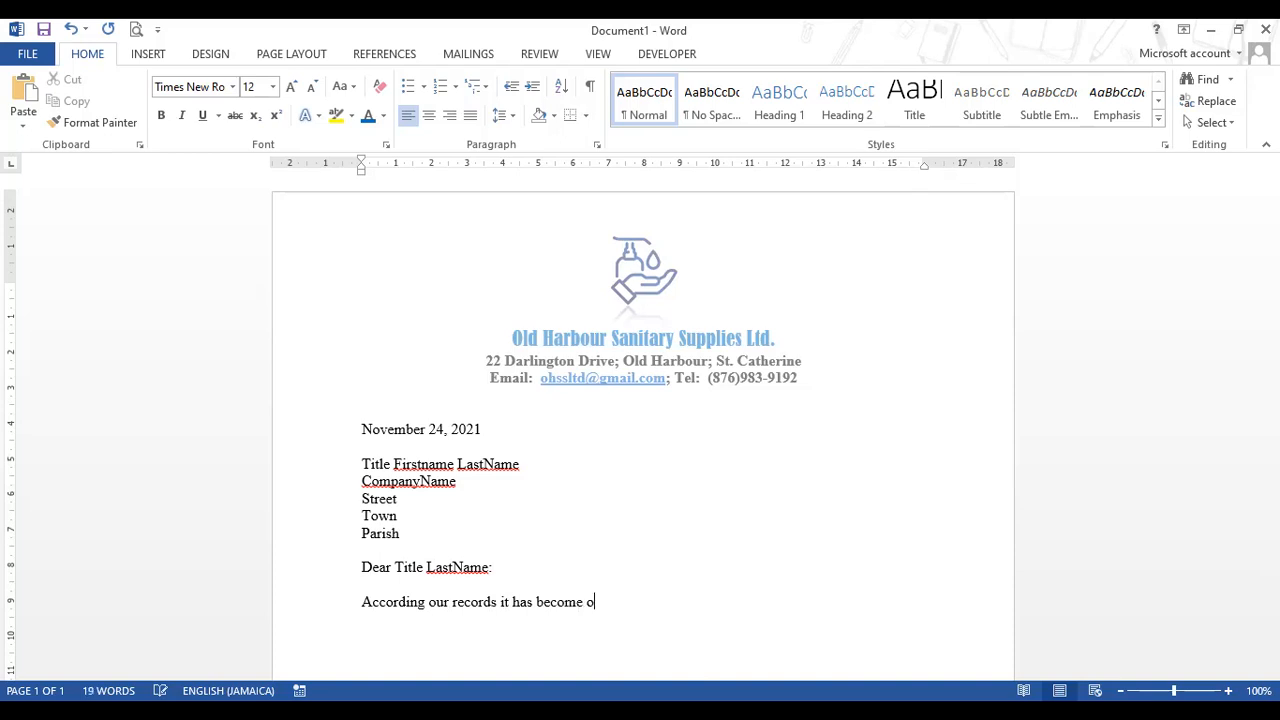
pyautogui.write('bvious that you have a')
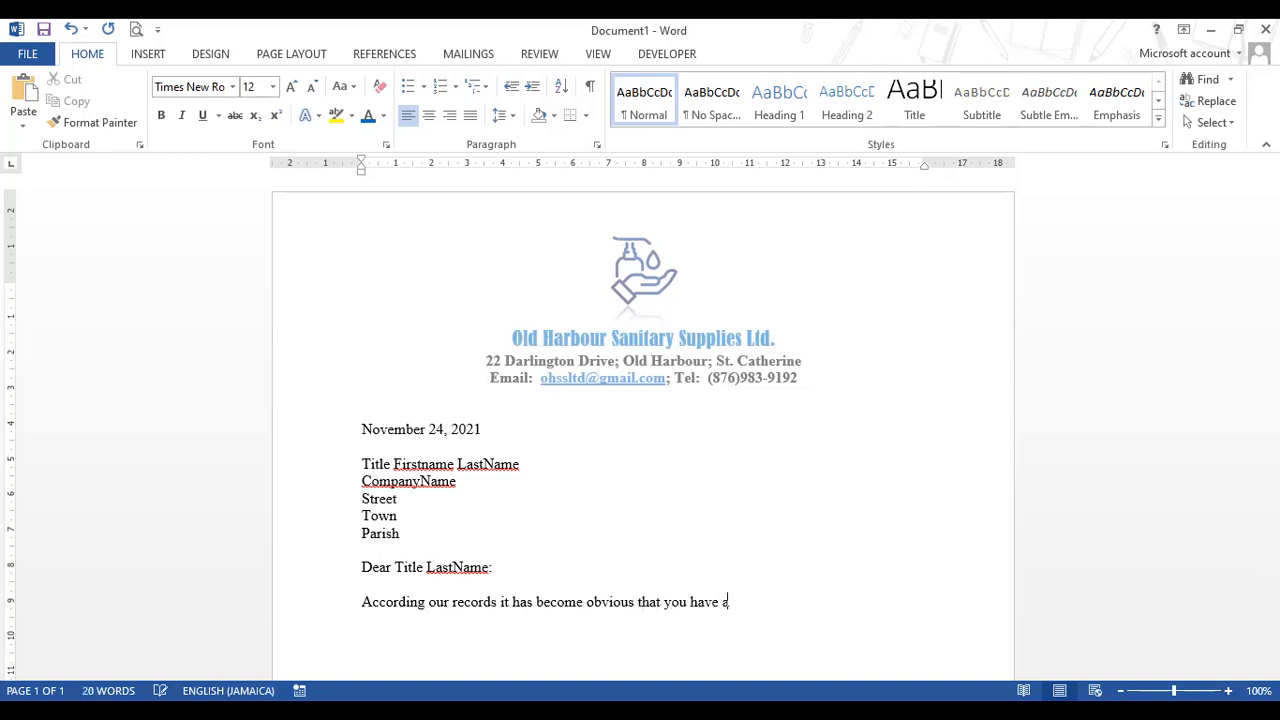
pyautogui.write('n outstanding $Balance')
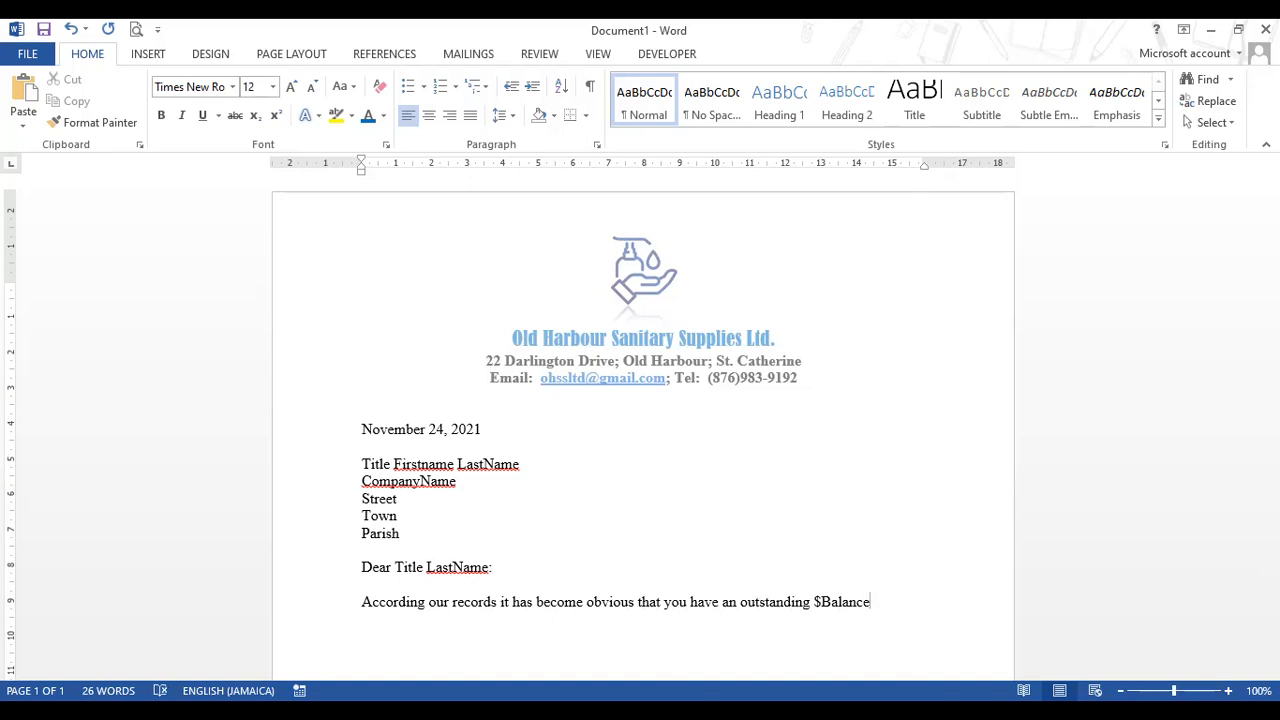
pyautogui.click(815, 604)
pyautogui.write('b')
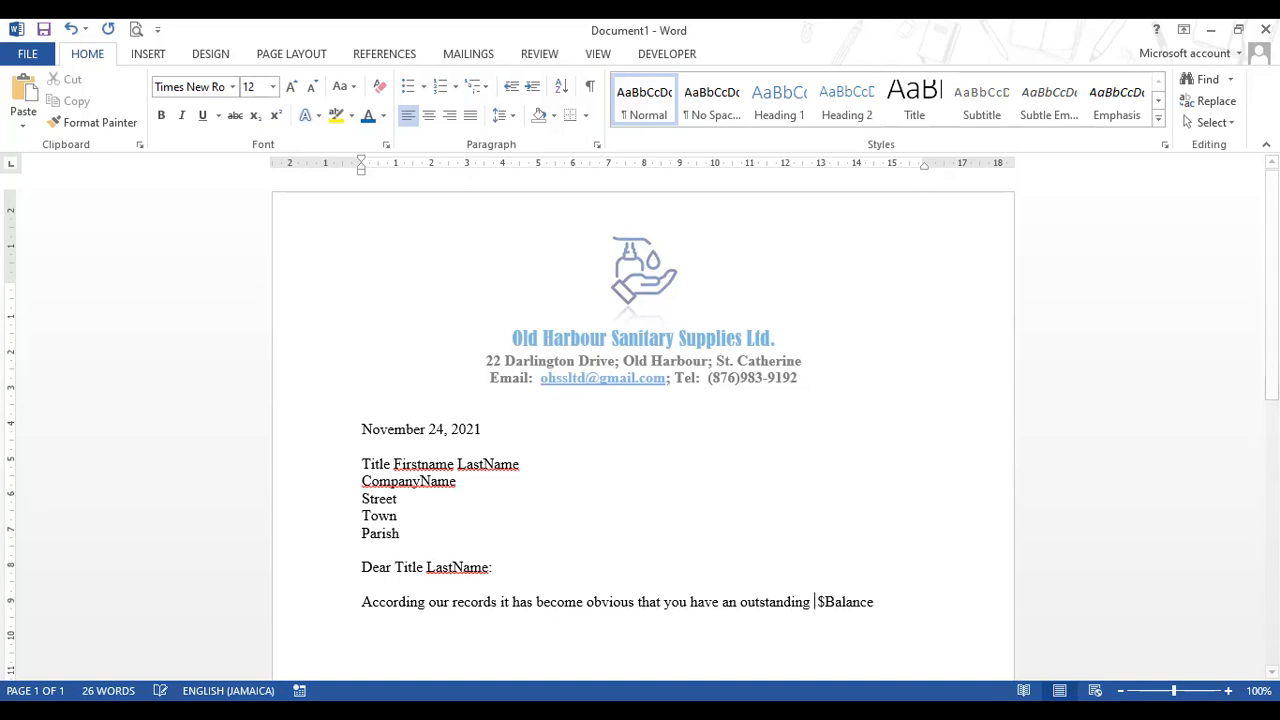
pyautogui.write('alance ')
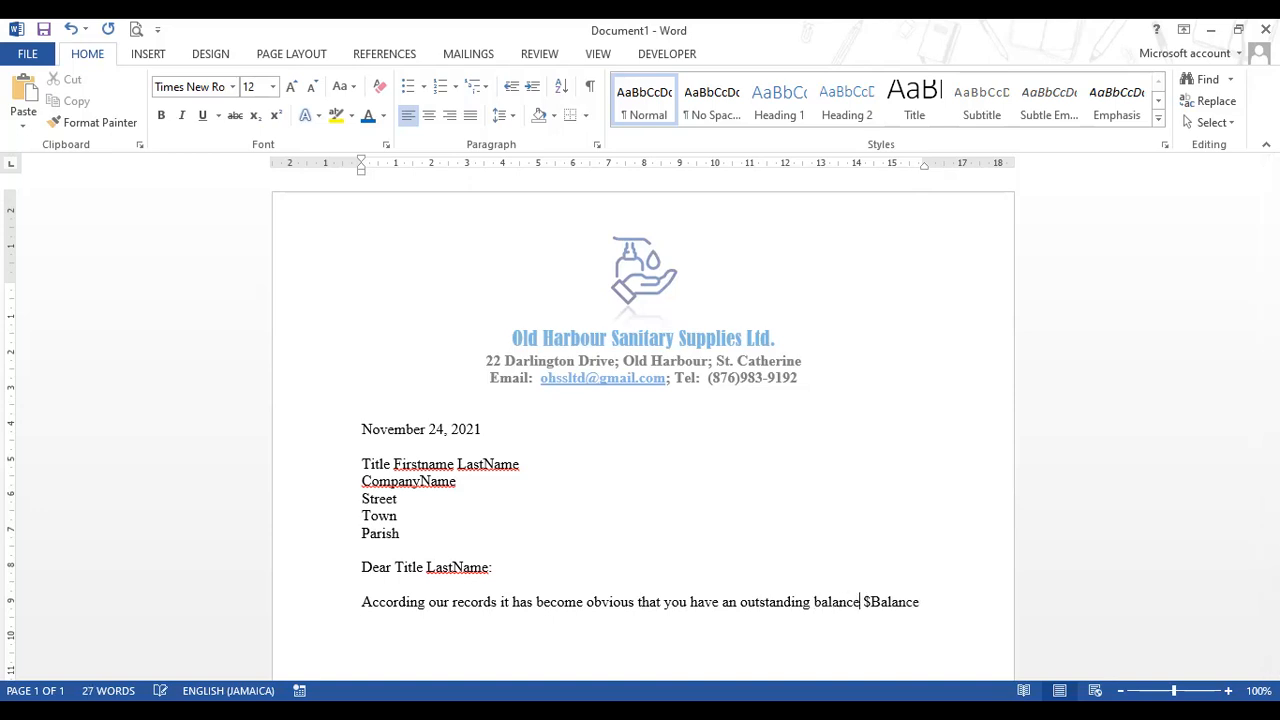
pyautogui.write('of')
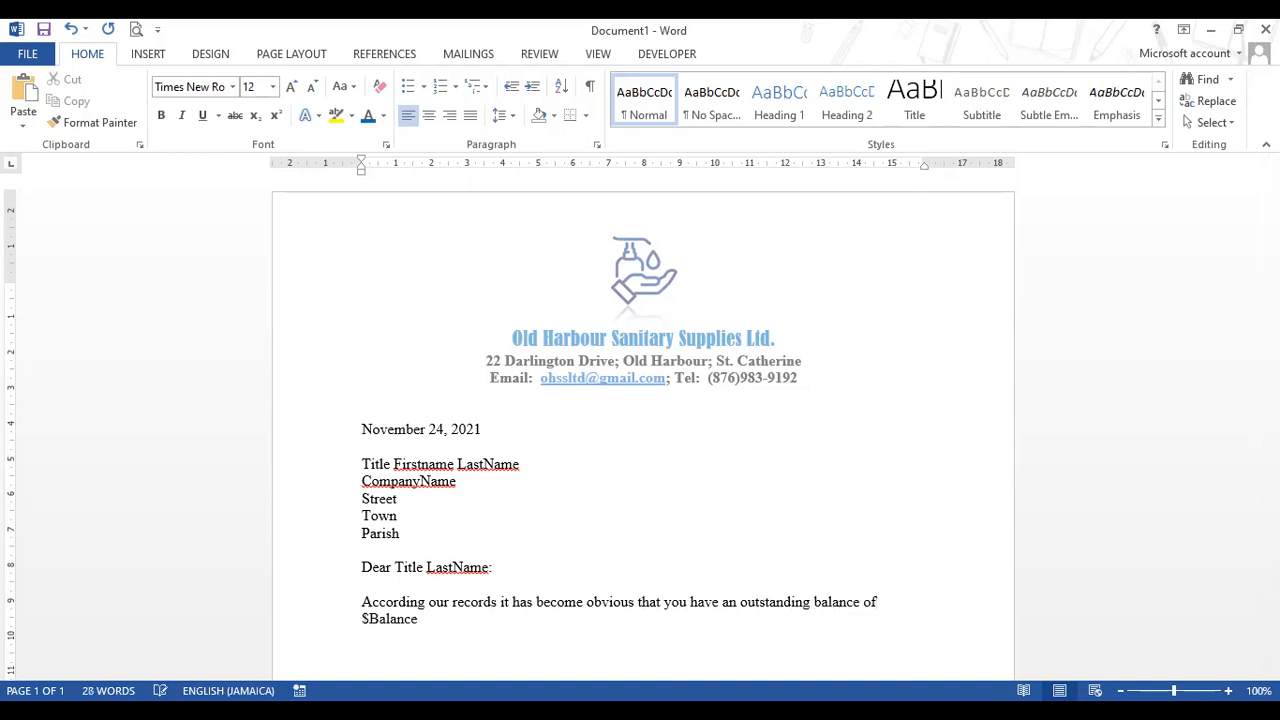
pyautogui.moveTo(418, 619); pyautogui.dragTo(363, 620)
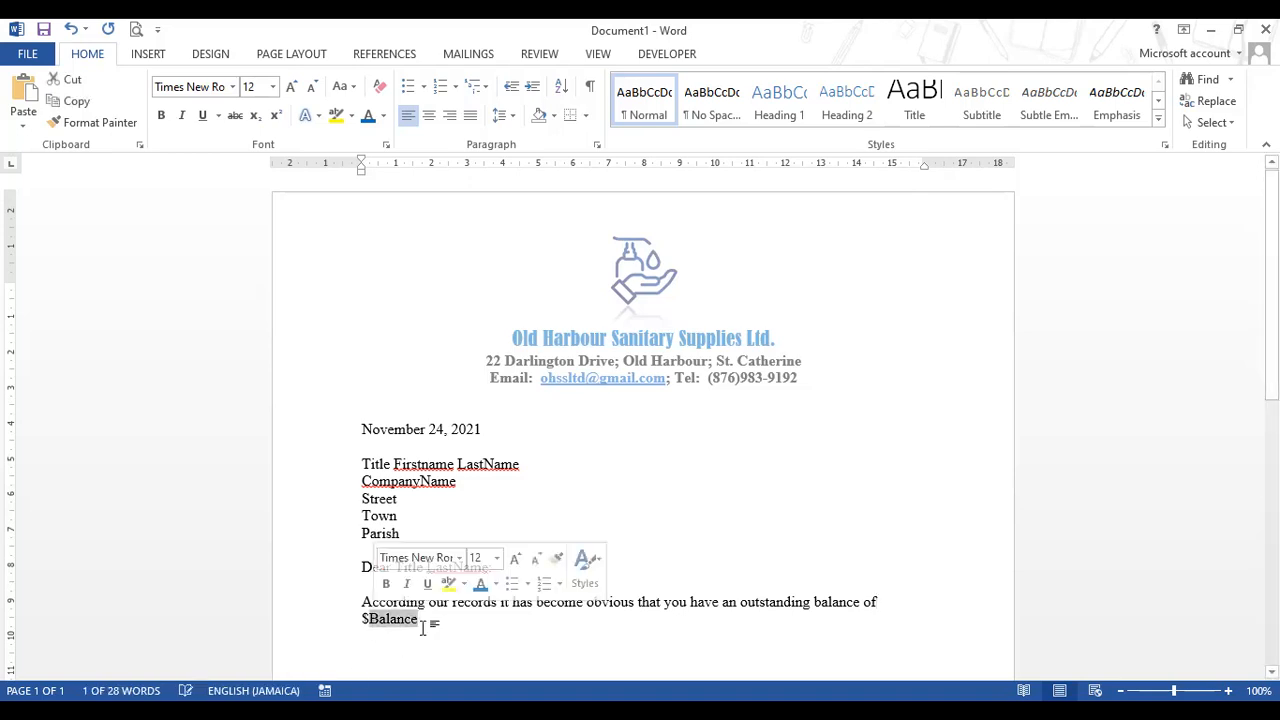
pyautogui.click(419, 619)
pyautogui.write('.  ')
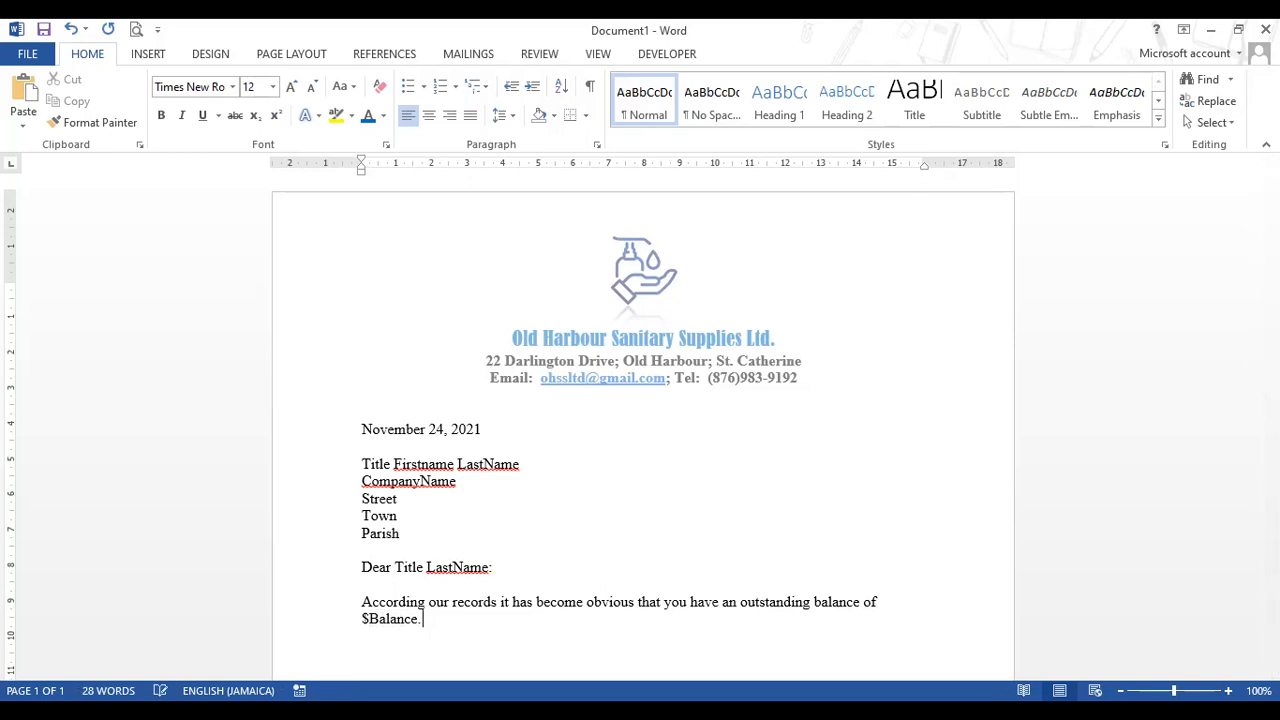
pyautogui.write('Please ensure that you settle ')
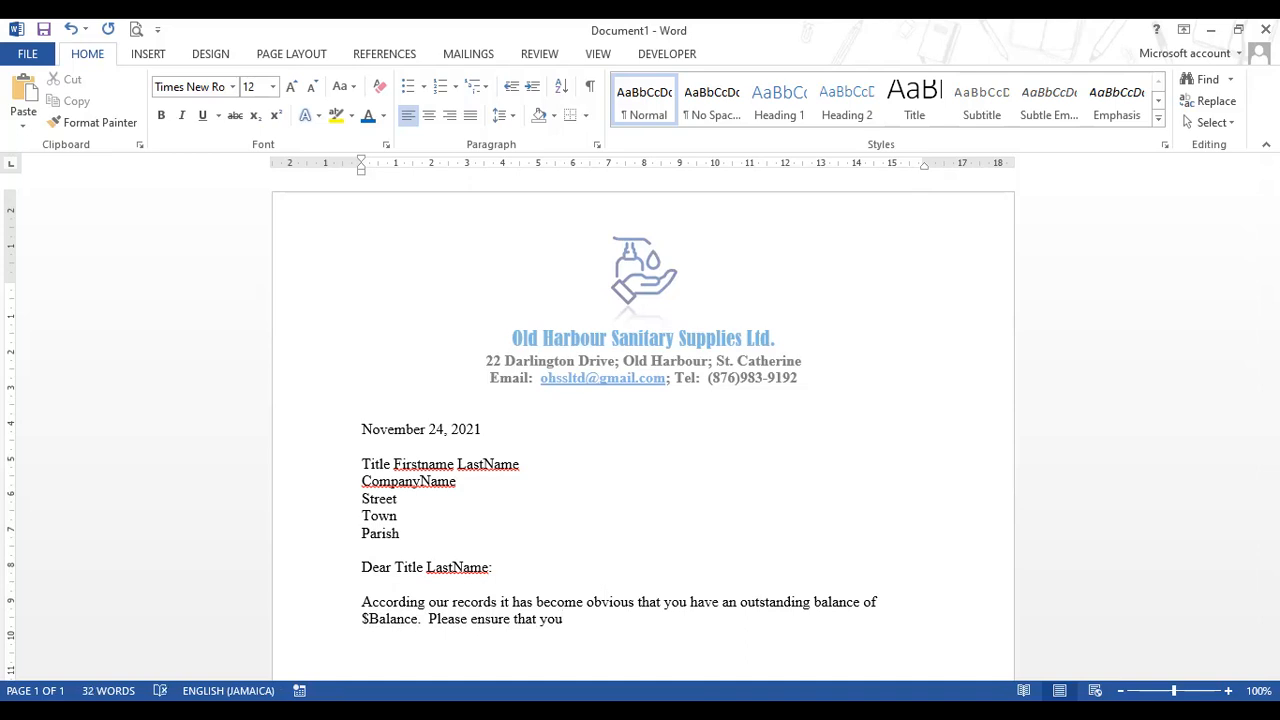
pyautogui.write('your account on')
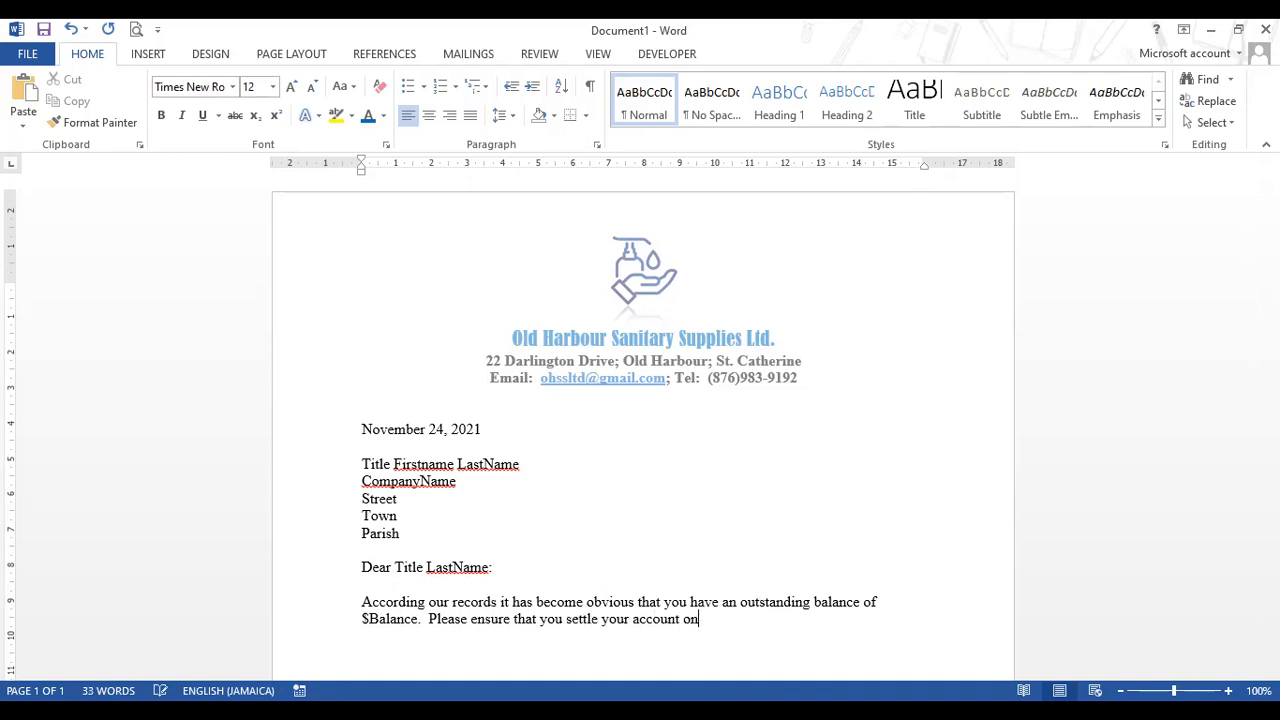
pyautogui.write(' or before November 30')
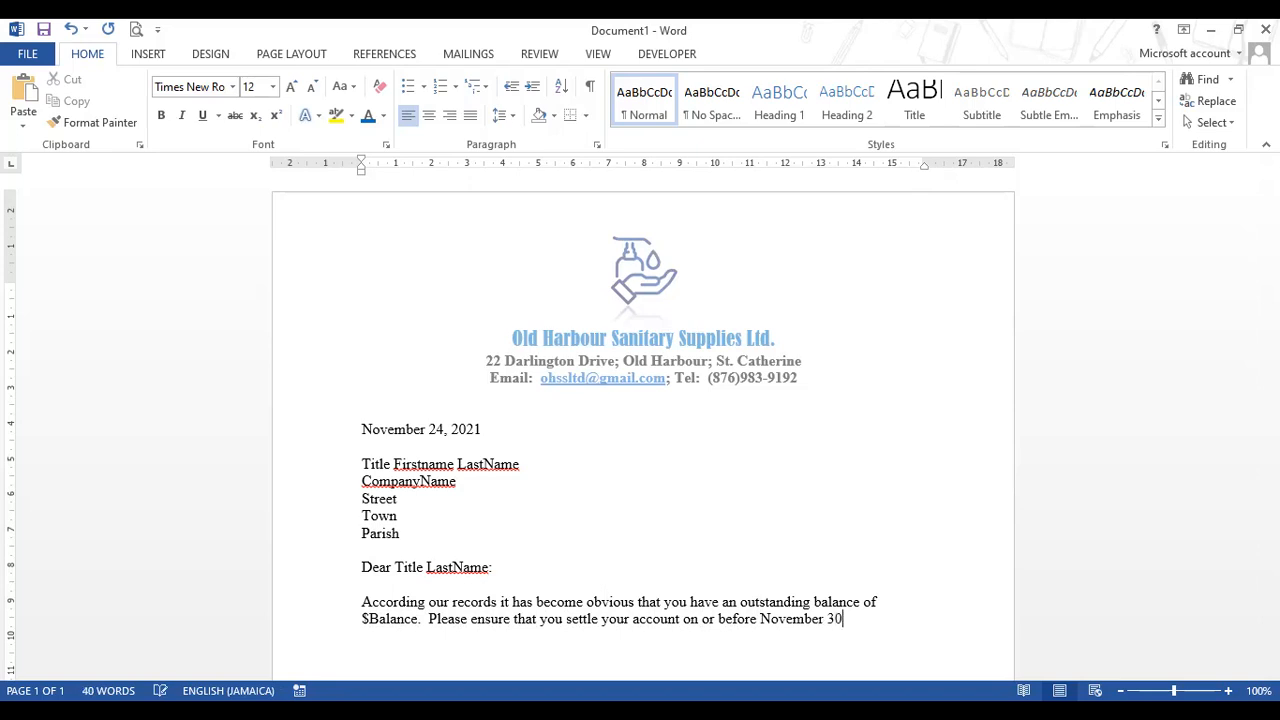
pyautogui.write(', 2021.')
pyautogui.write('  Fail')
pyautogui.write('ure to do ')
pyautogui.write('so ')
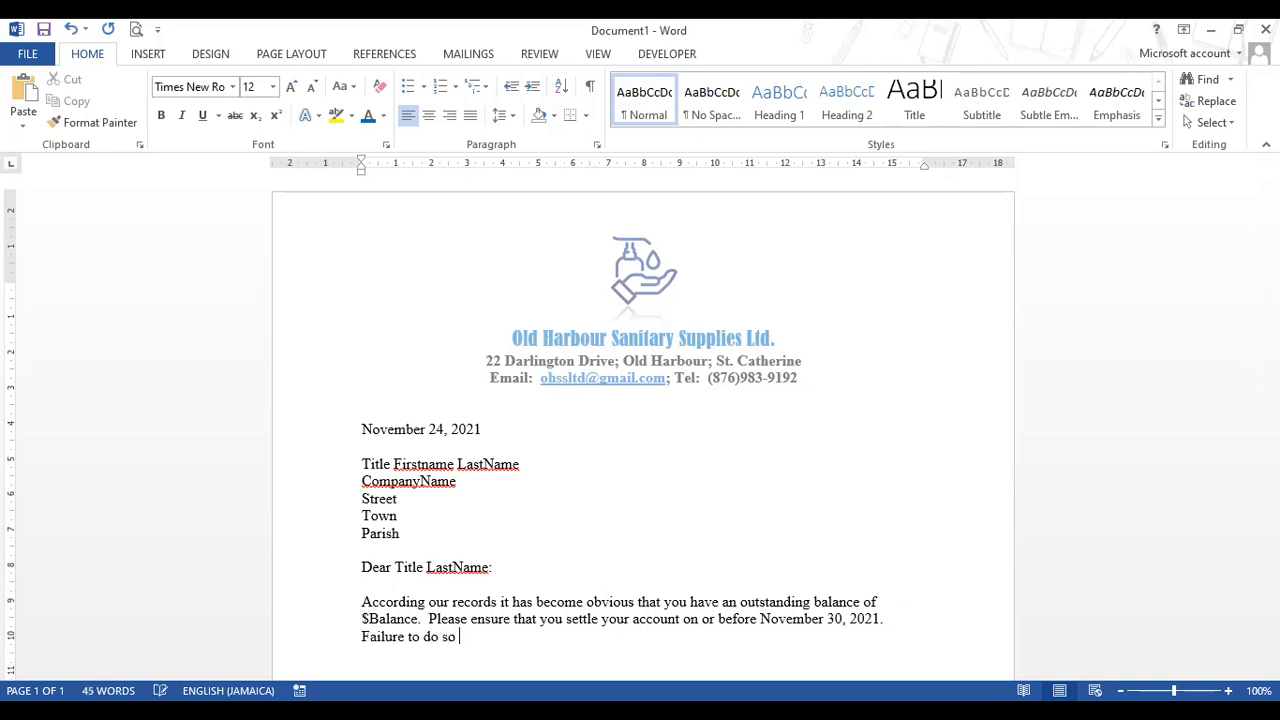
pyautogui.write('will result in legal actions.')
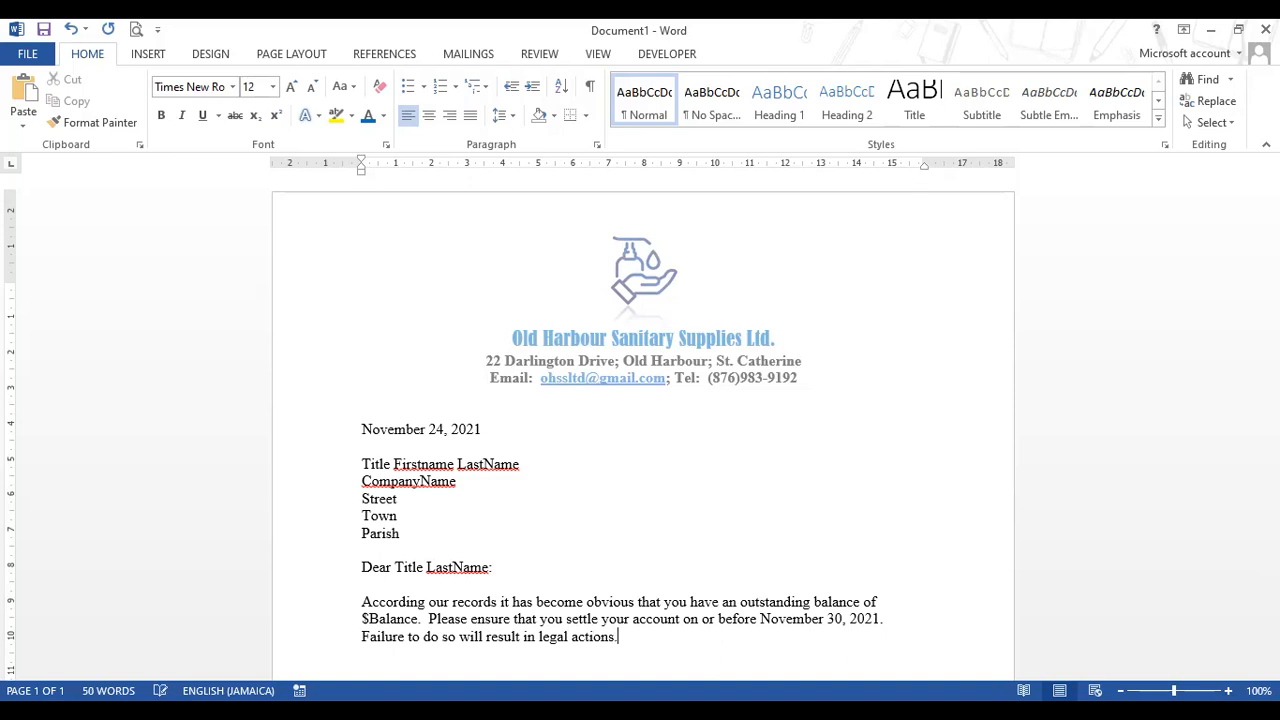
# - Add a paragraph inviting contact via the email or telephone number above, then the sign-off 'Regards,'
pyautogui.press('Return')
pyautogui.press('Return')
pyautogui.write('Should you require fur')
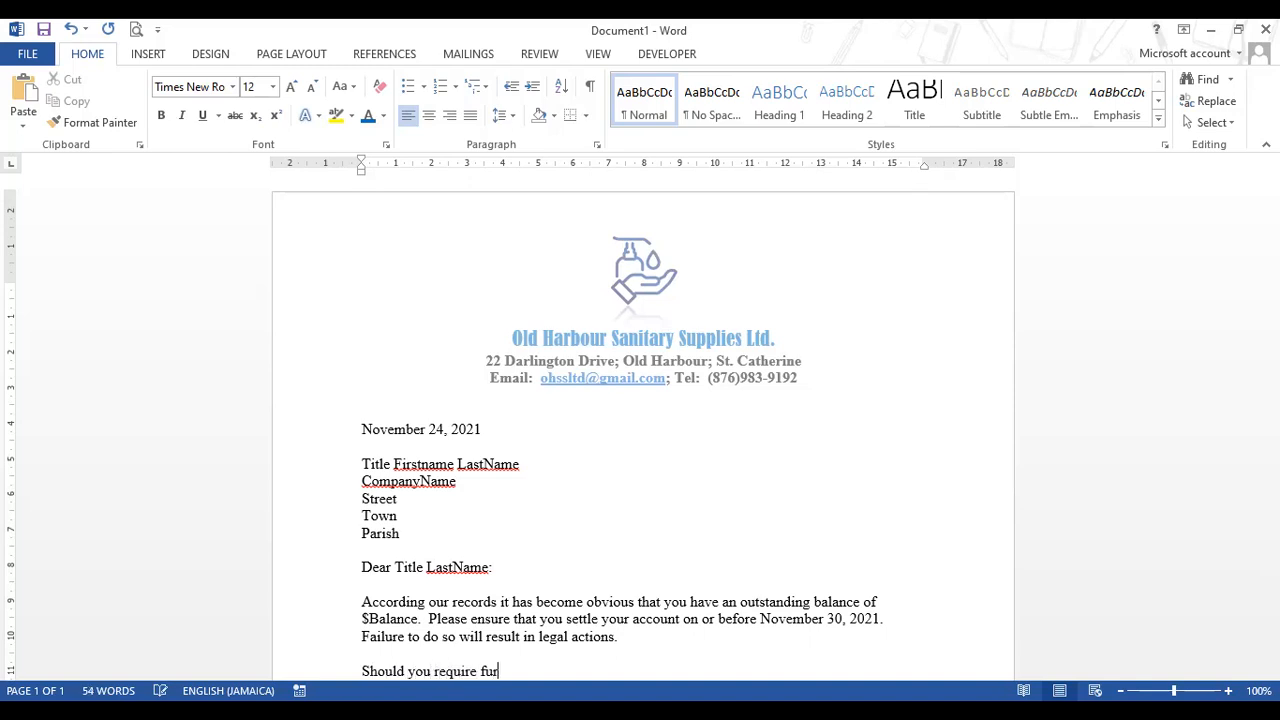
pyautogui.write('ther details, please')
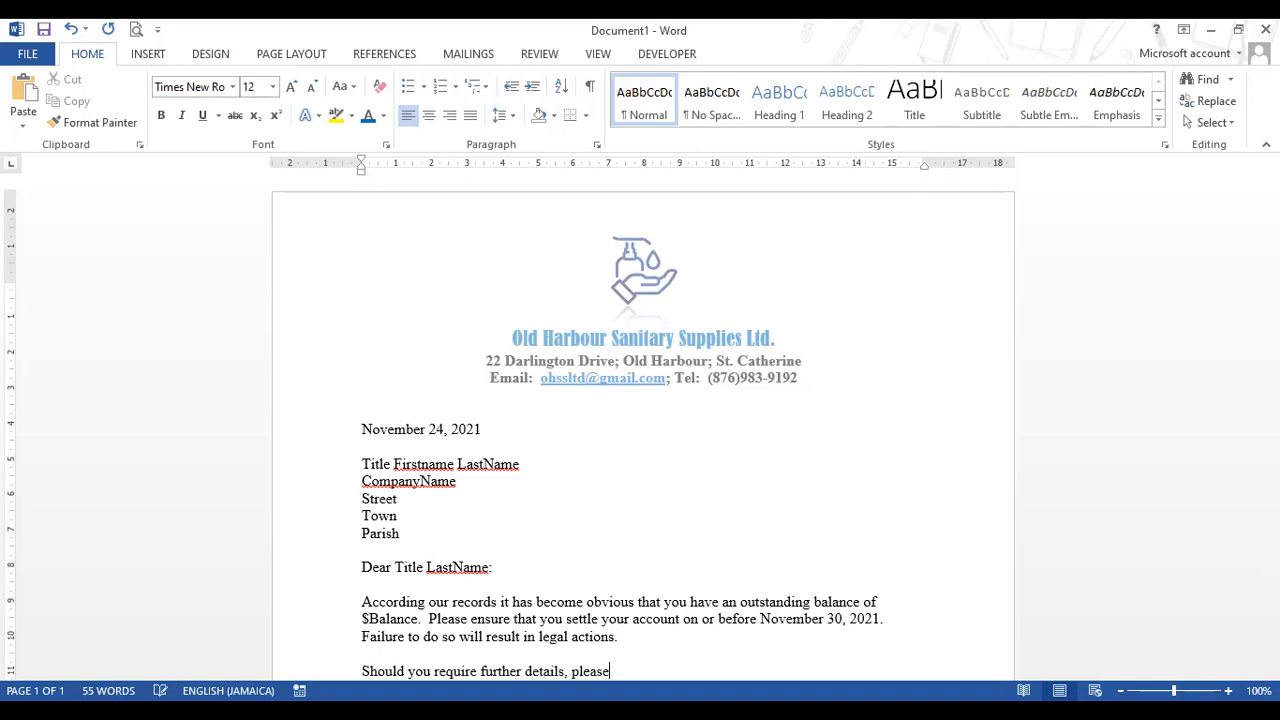
pyautogui.write(' do not hesitate to co')
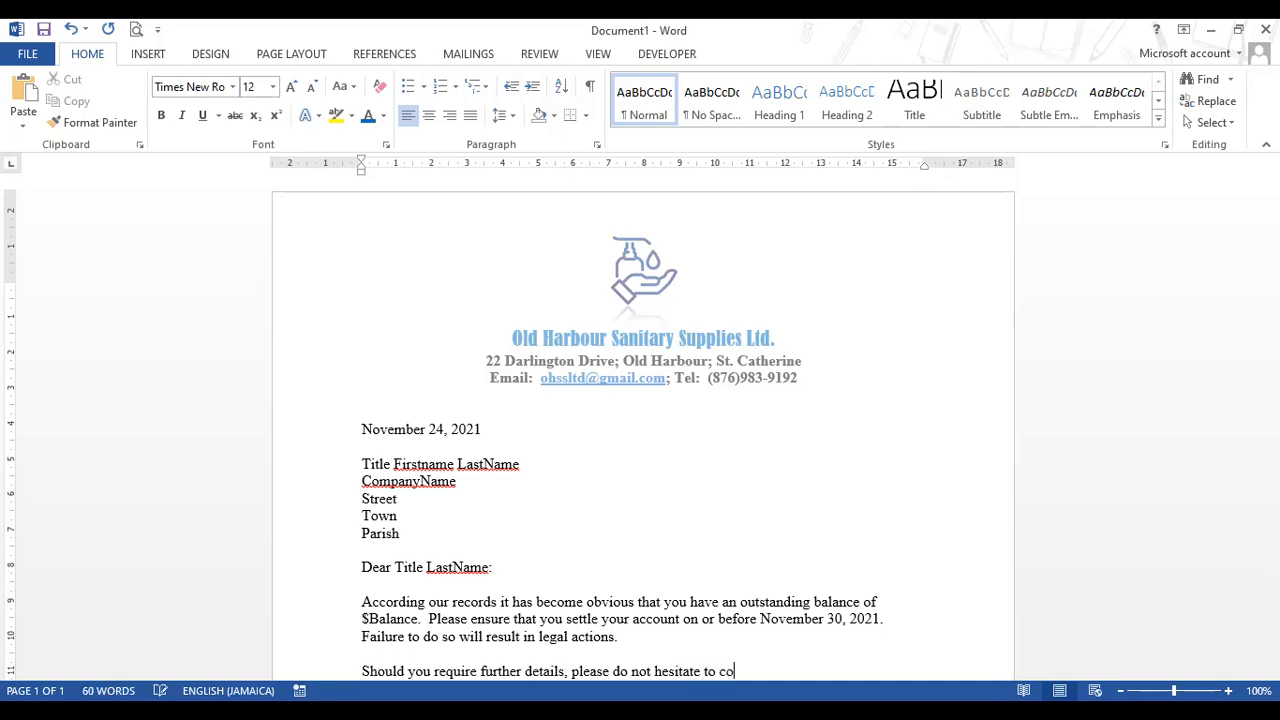
pyautogui.write('ntact us at the email ad')
pyautogui.press('BackSpace')
pyautogui.press('BackSpace')
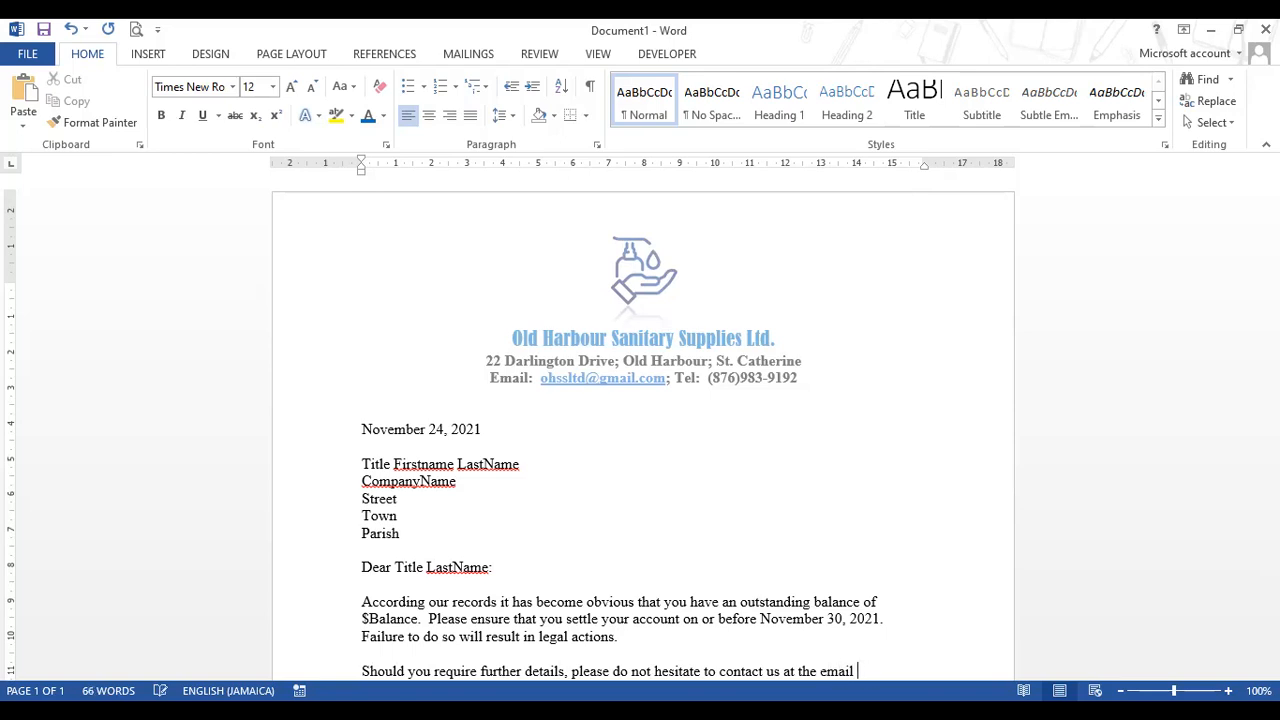
pyautogui.write('or telephone ')
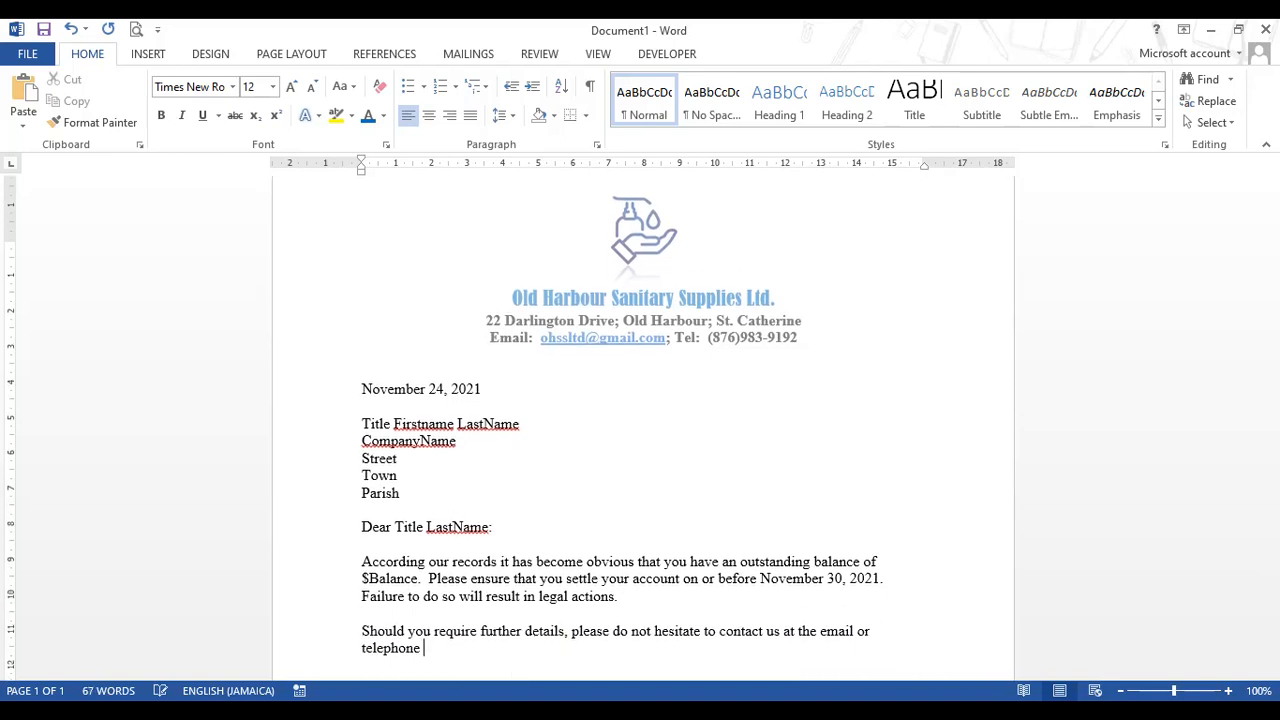
pyautogui.write('number above.')
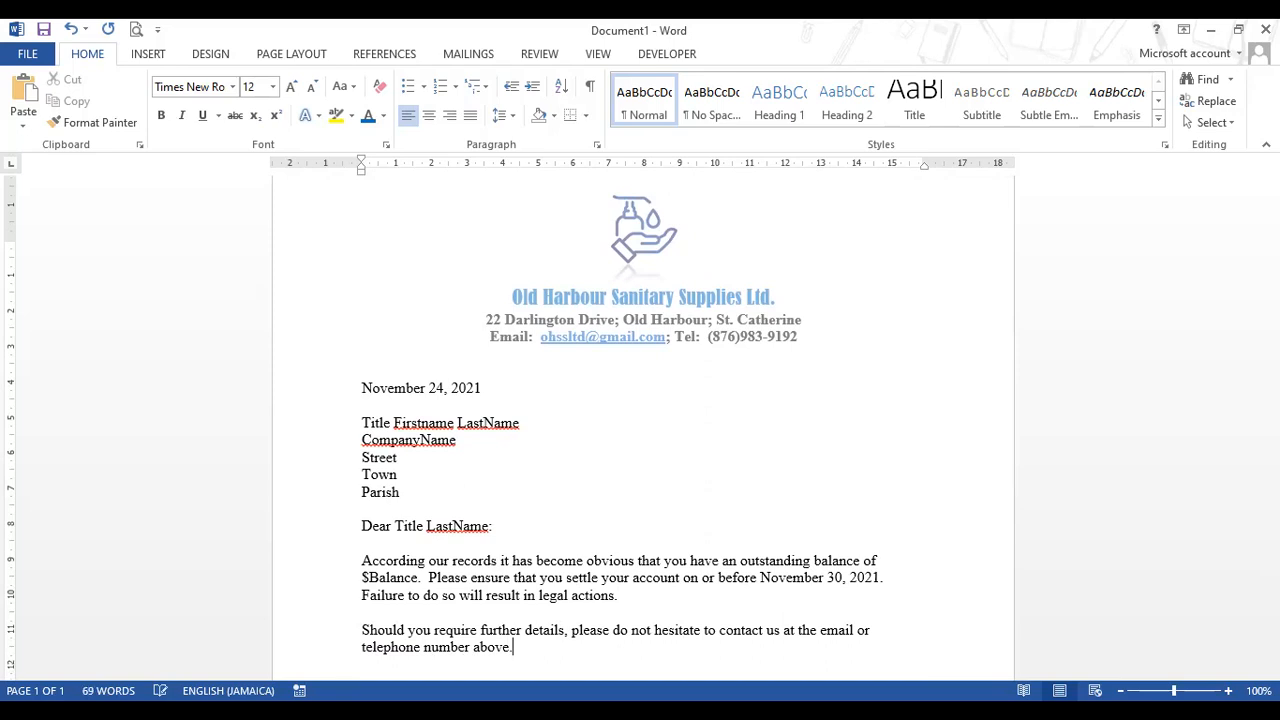
pyautogui.press('Return')
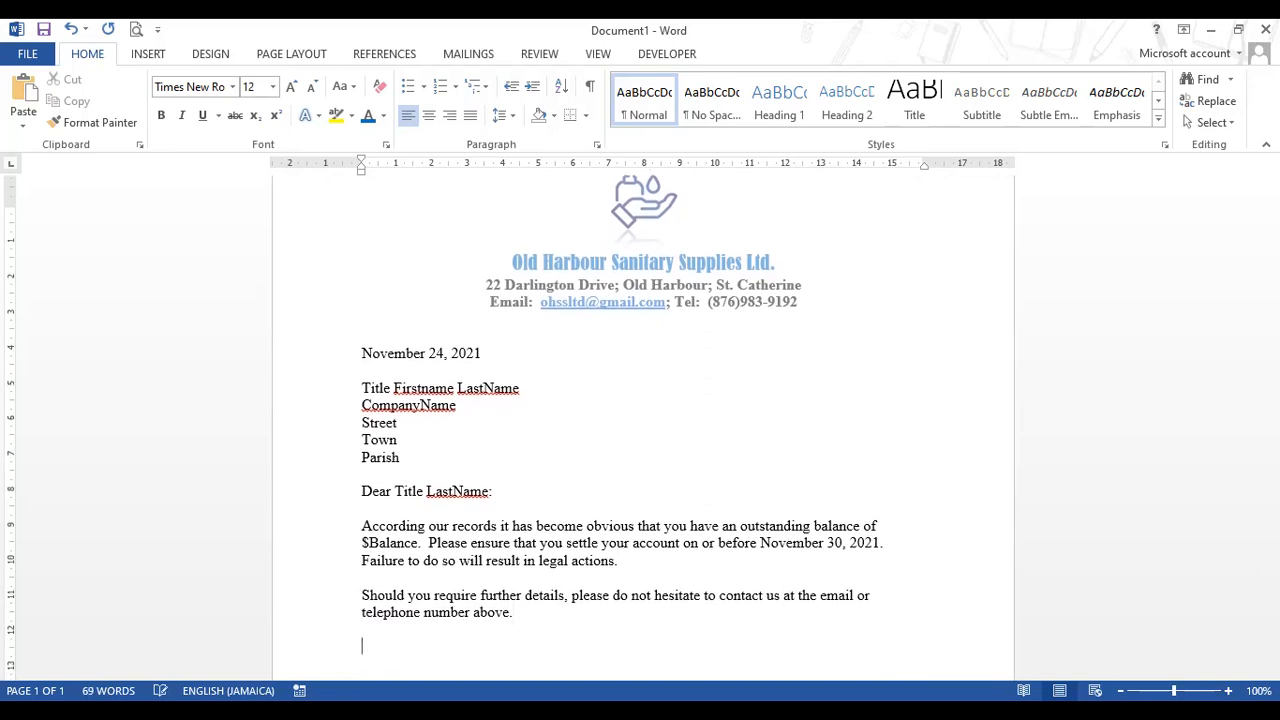
pyautogui.write('Regards,')
# - Below 'Regards,' add blank lines, then the sender's name and the job title Sales Manager
pyautogui.press('Return')
pyautogui.press('Return')
pyautogui.press('Return')
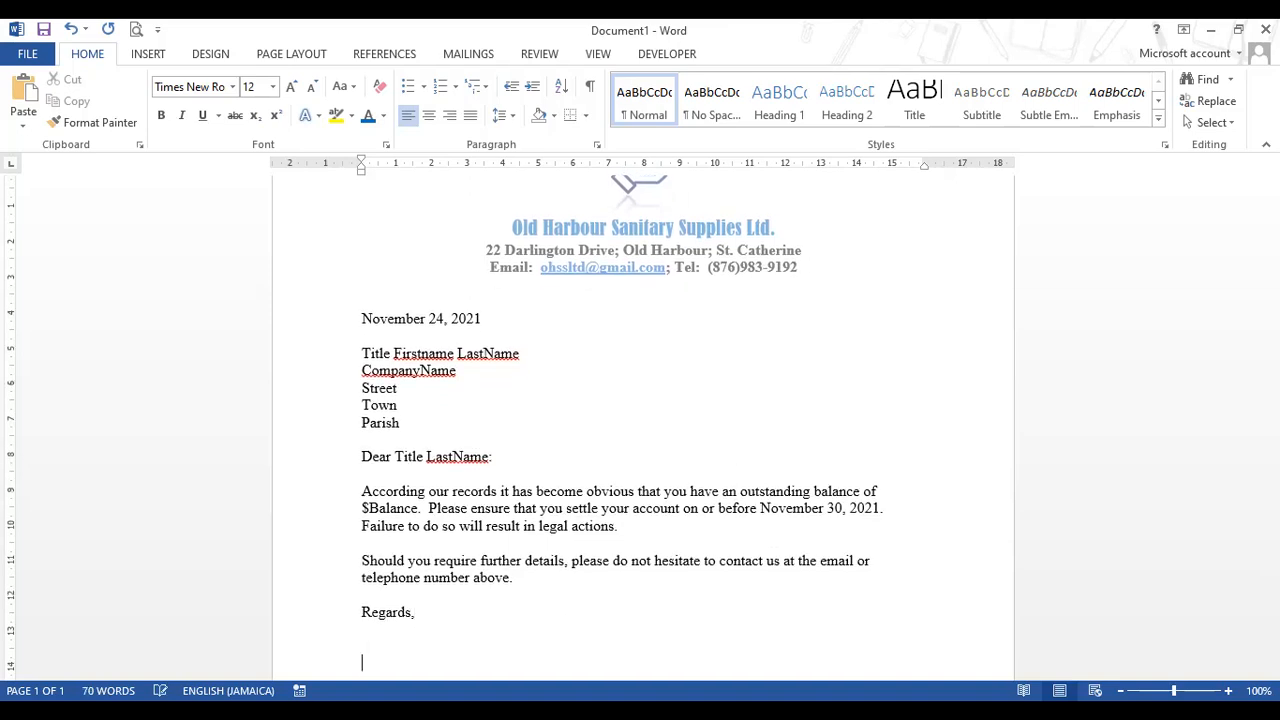
pyautogui.press('Return')
pyautogui.press('Return')
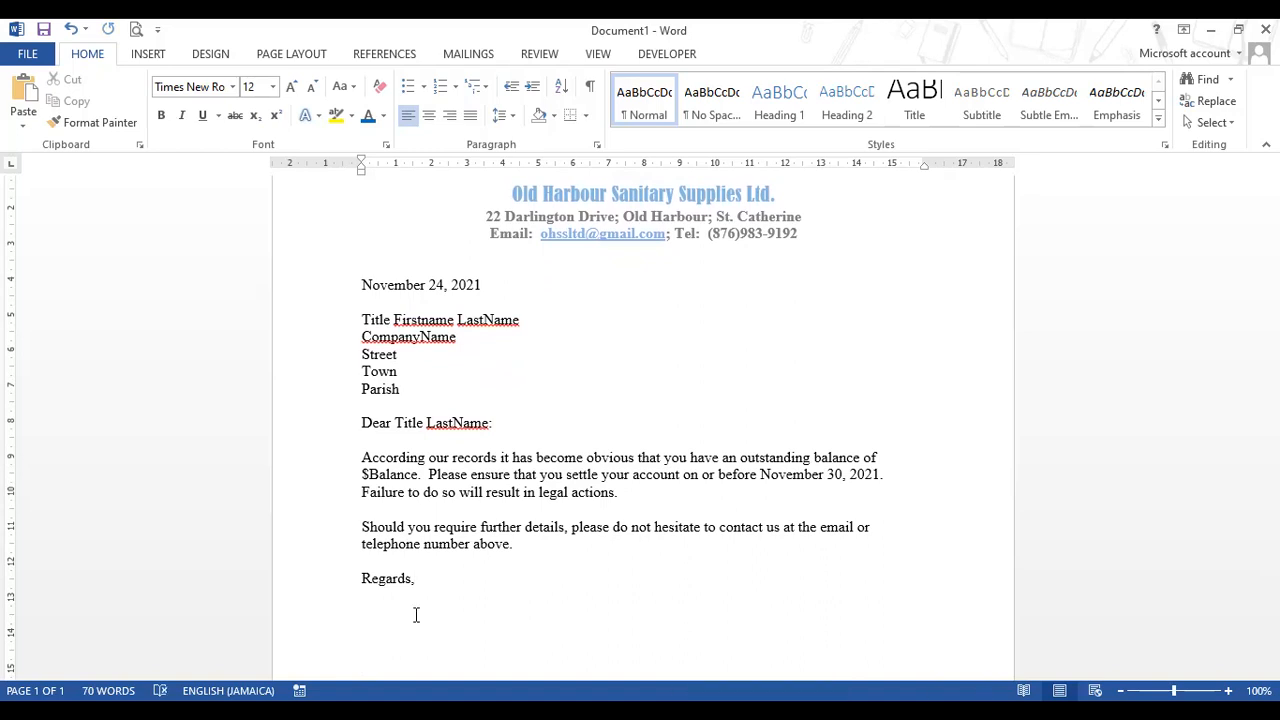
pyautogui.press('Return')
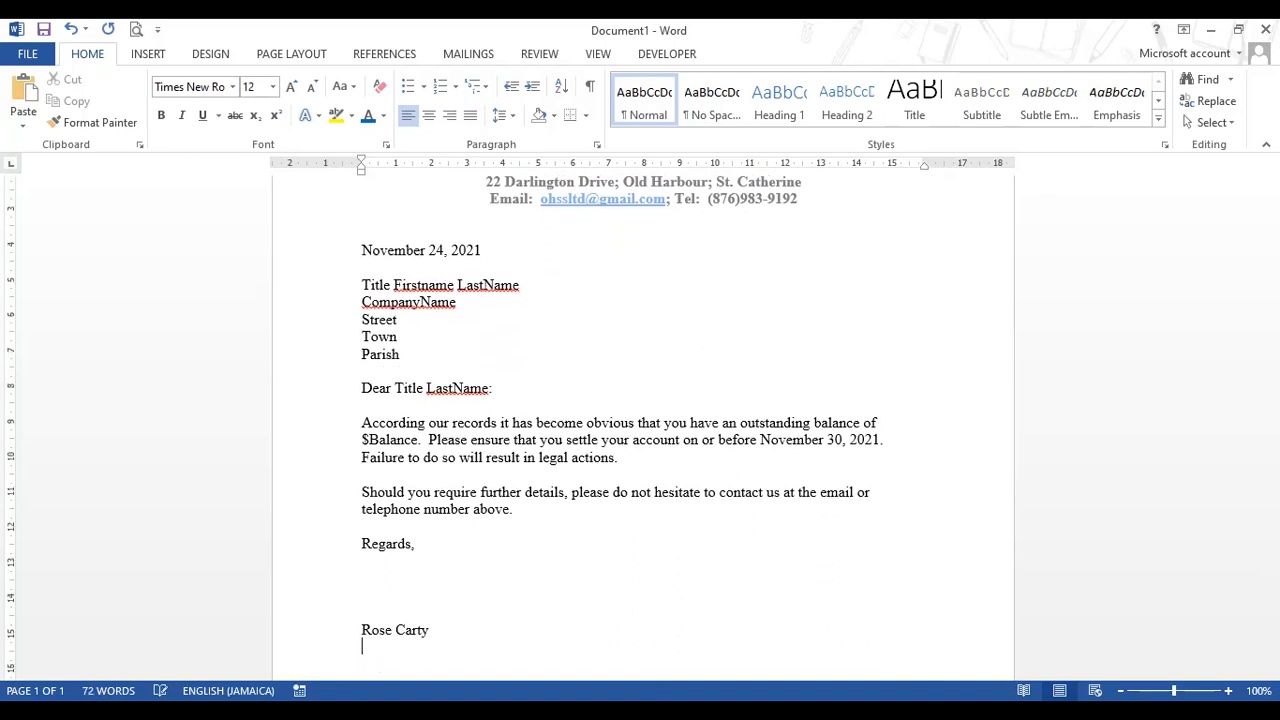
pyautogui.write('Sa')
pyautogui.write('les M')
pyautogui.write('a')
pyautogui.press('BackSpace')
pyautogui.write('anager')
pyautogui.scroll(1, 540, 380)
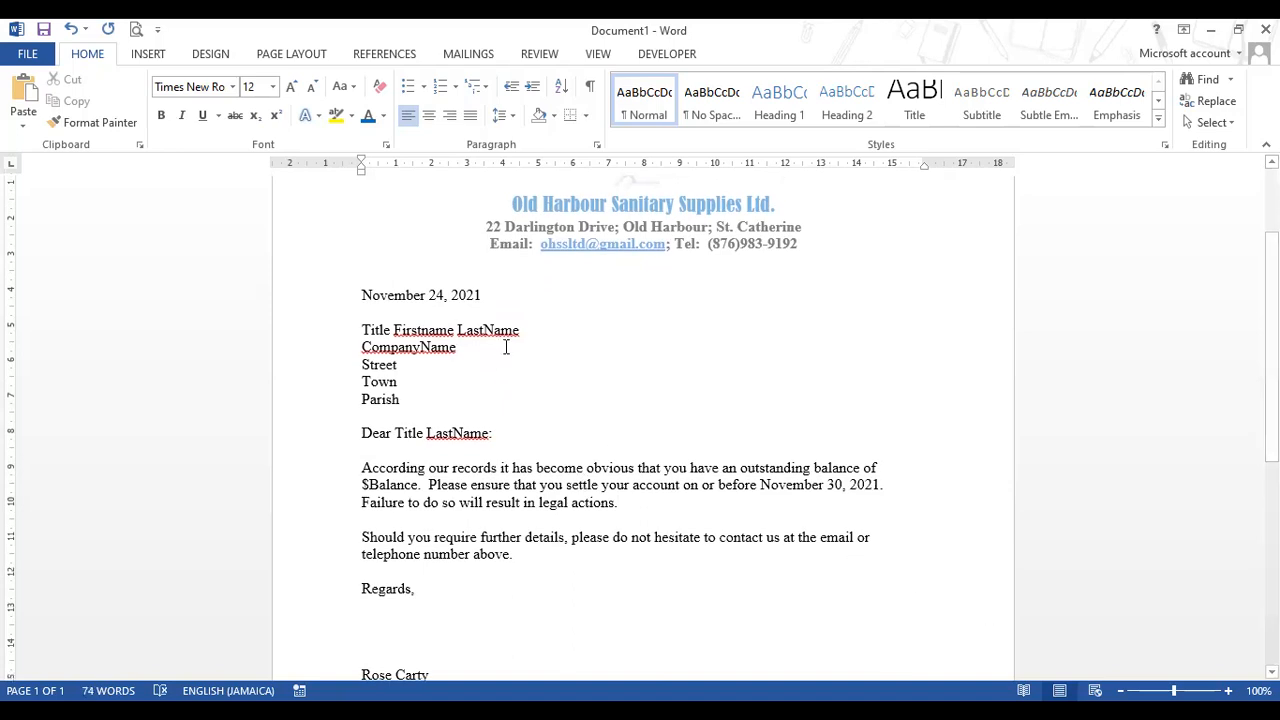
pyautogui.scroll(-1, 537, 449)
pyautogui.scroll(2, 569, 403)
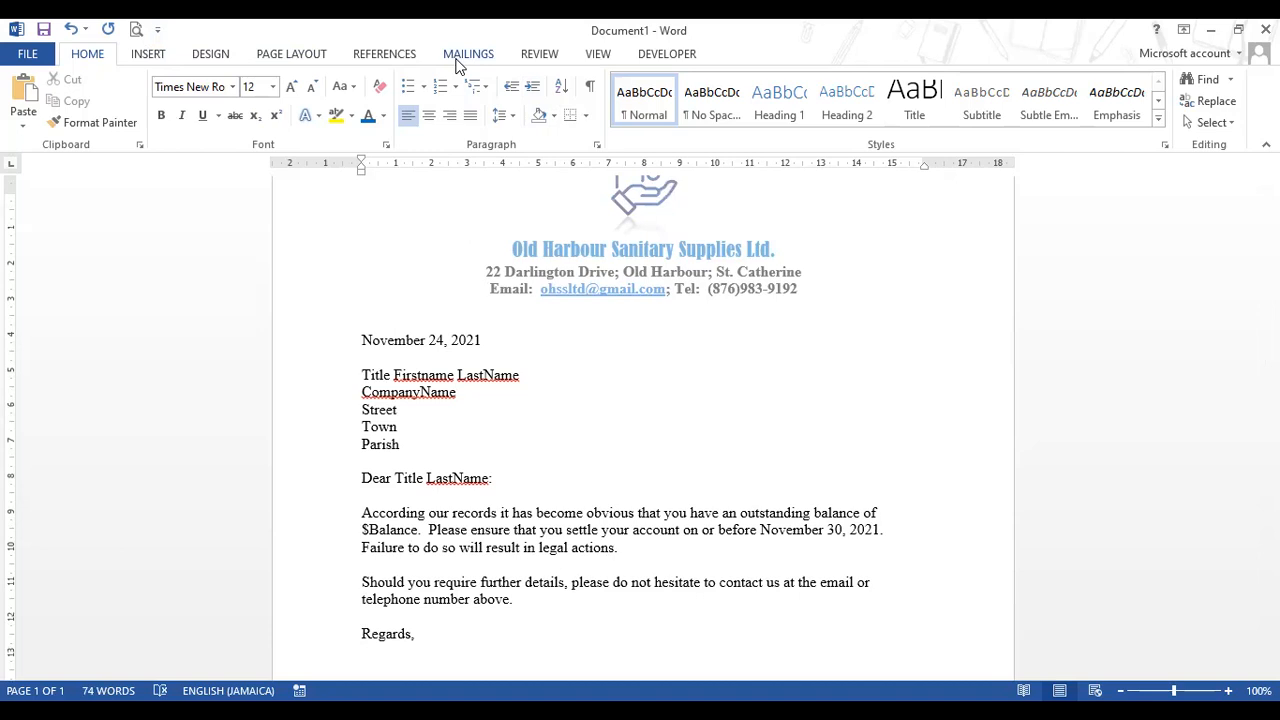
# - Begin a new mail-merge recipient list with Mailings > Select Recipients > Type a New List
pyautogui.click(466, 54)
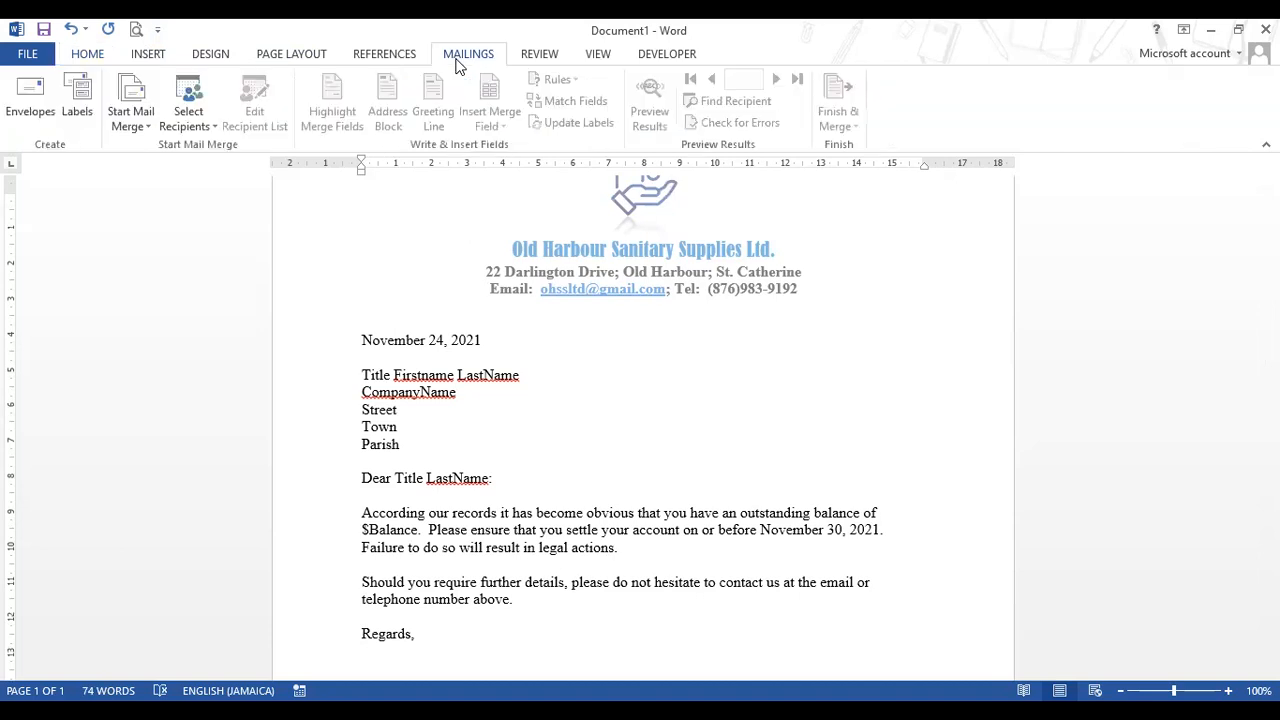
pyautogui.click(208, 129)
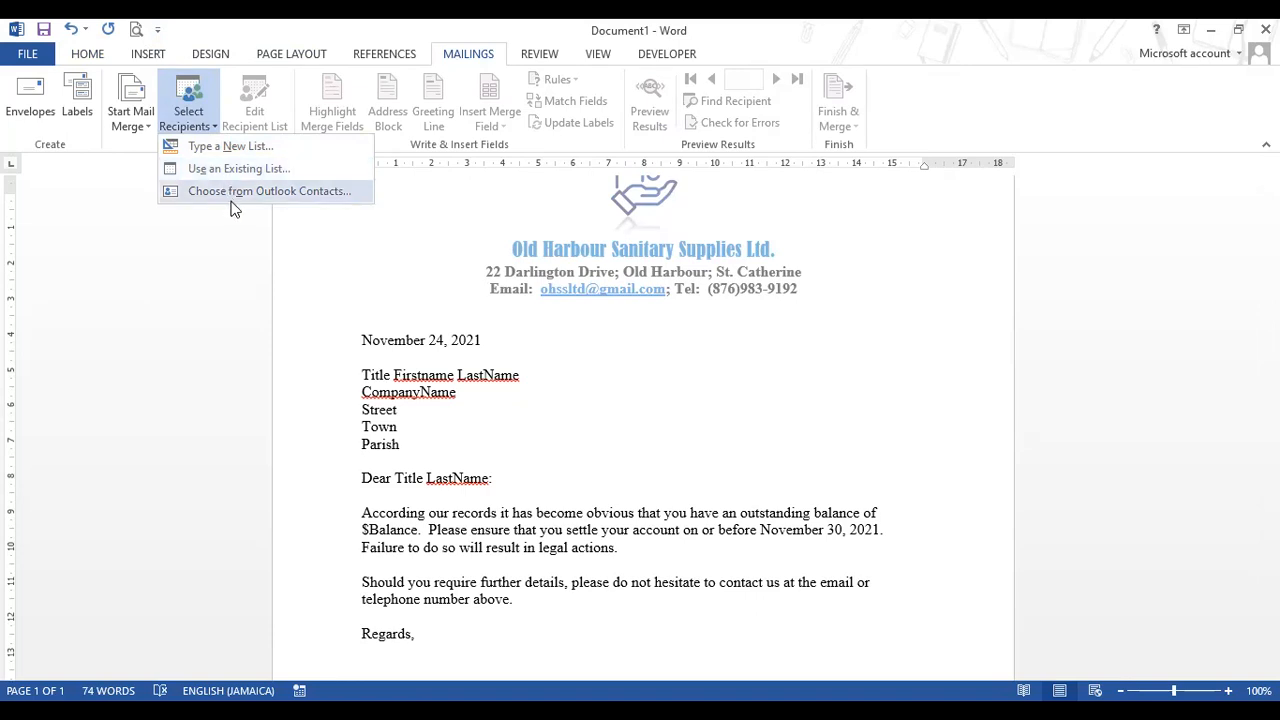
pyautogui.click(147, 133)
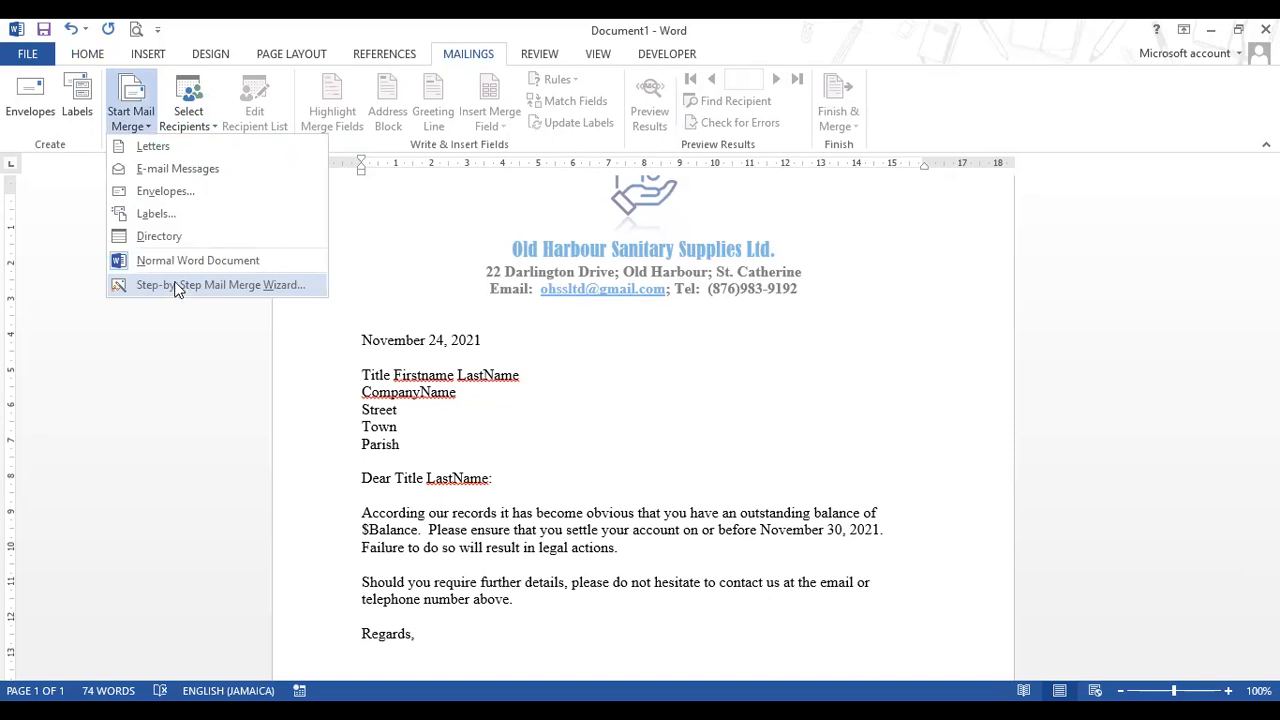
pyautogui.click(212, 130)
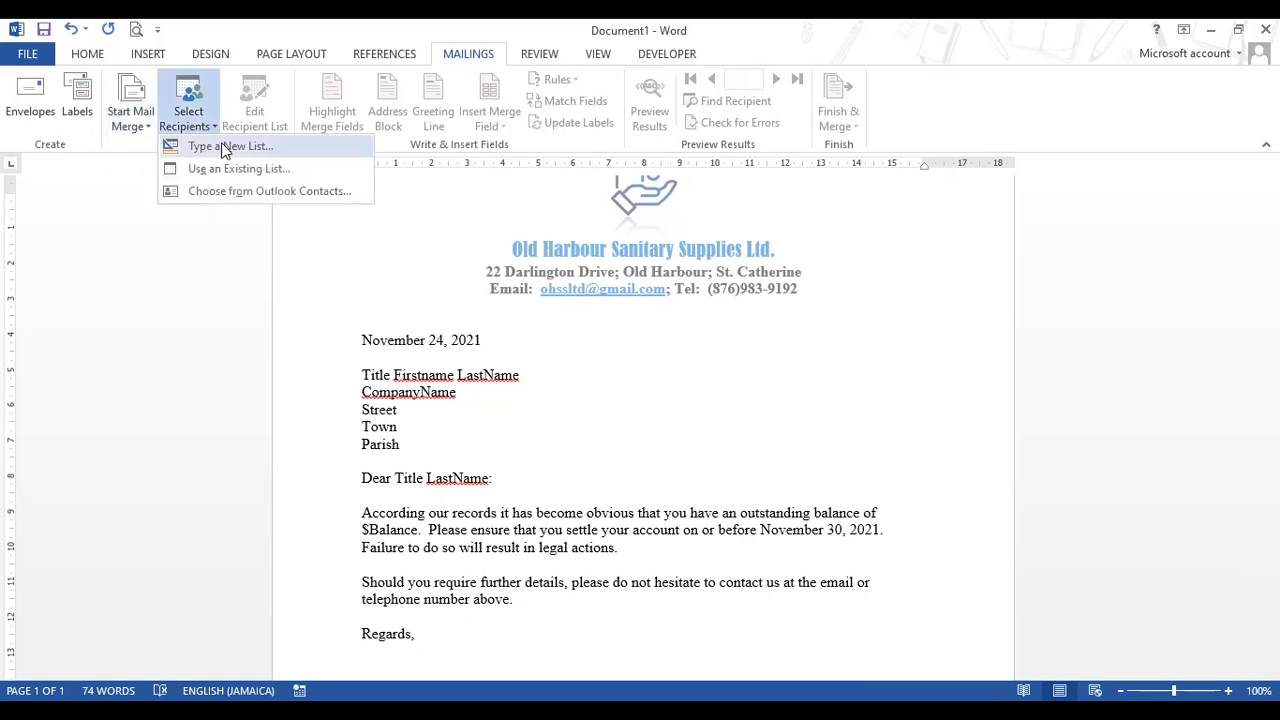
pyautogui.click(229, 150)
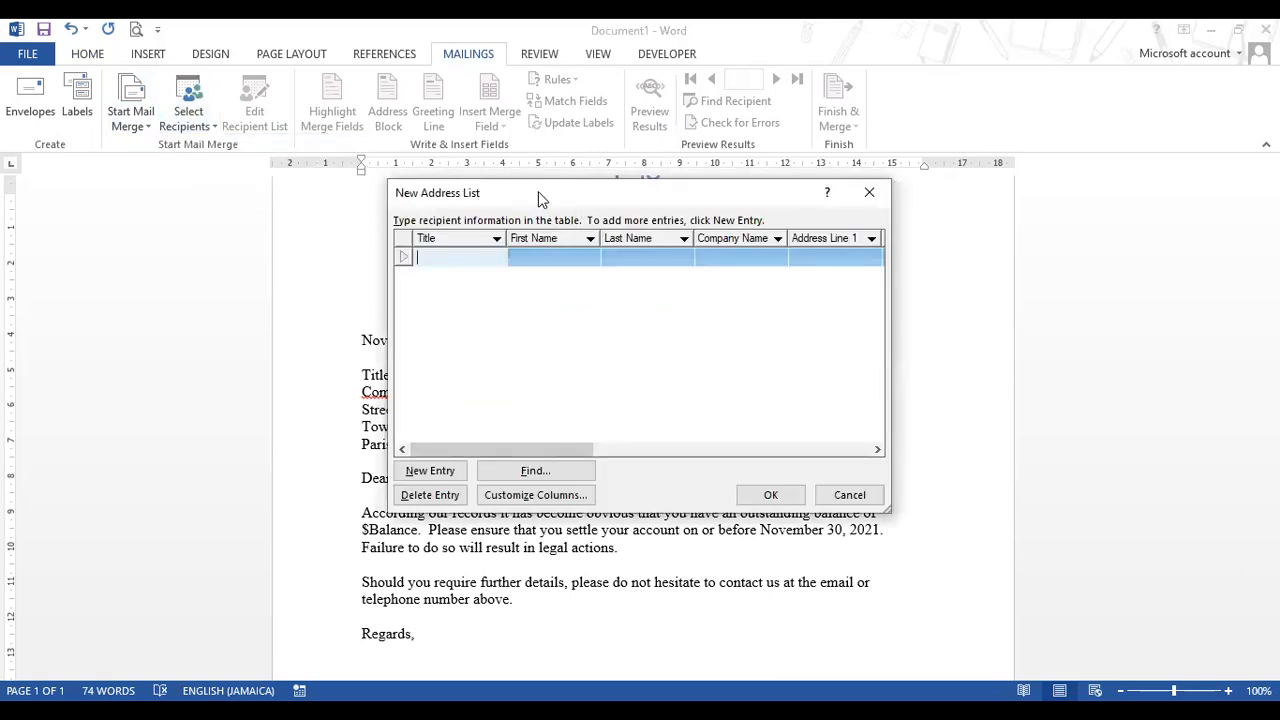
# - Move the New Address List dialog up-left and open Customize Columns
pyautogui.moveTo(538, 191); pyautogui.dragTo(491, 125)
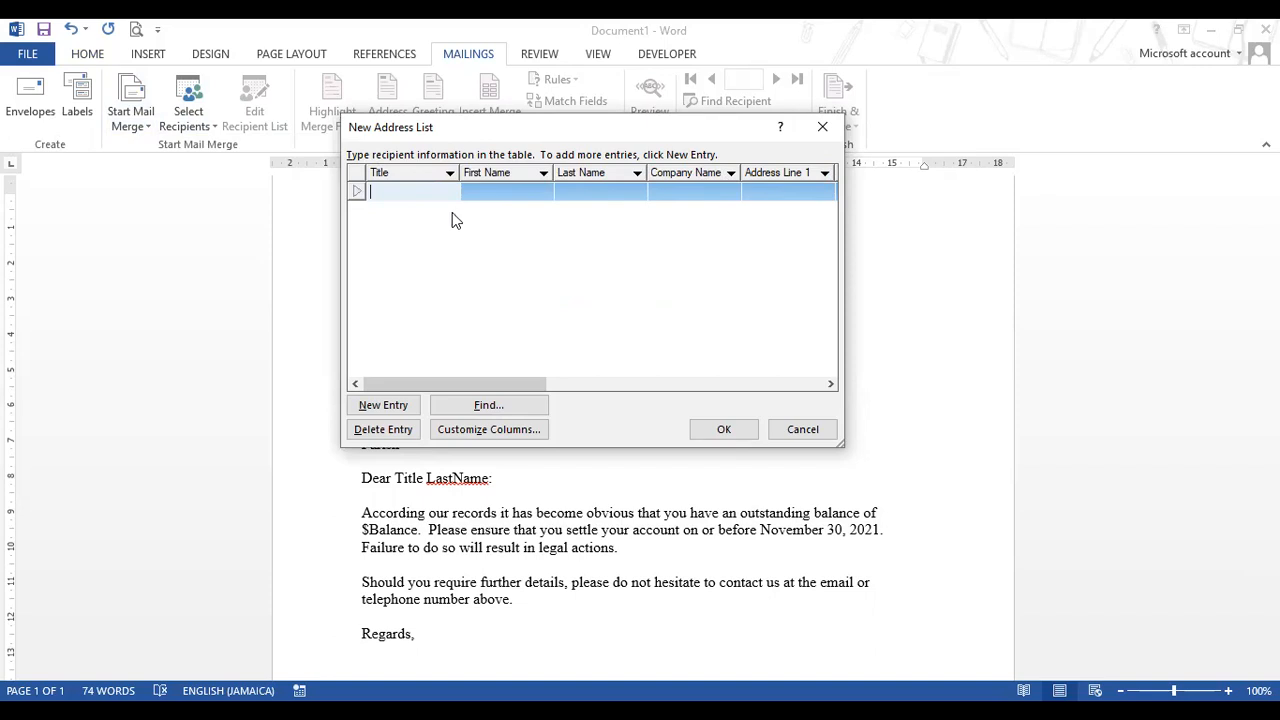
pyautogui.click(477, 432)
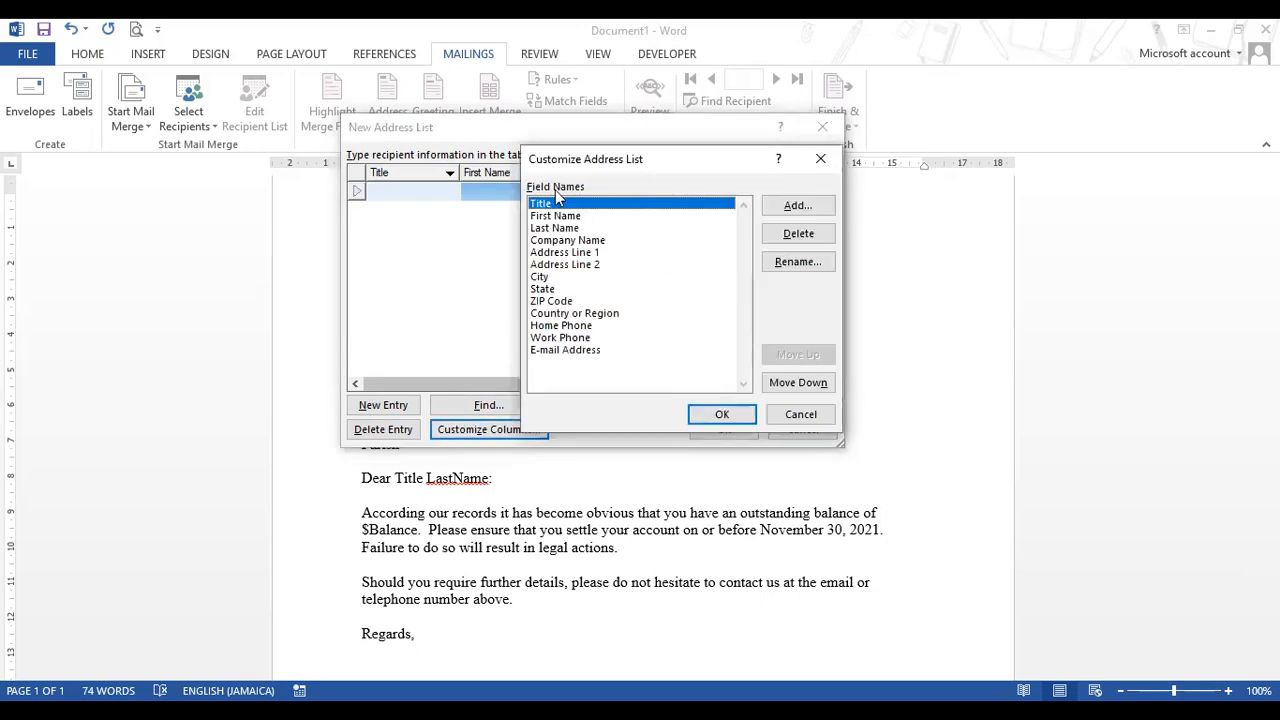
# - Step through the list's field names from First Name down to City
pyautogui.click(542, 217)
pyautogui.click(547, 229)
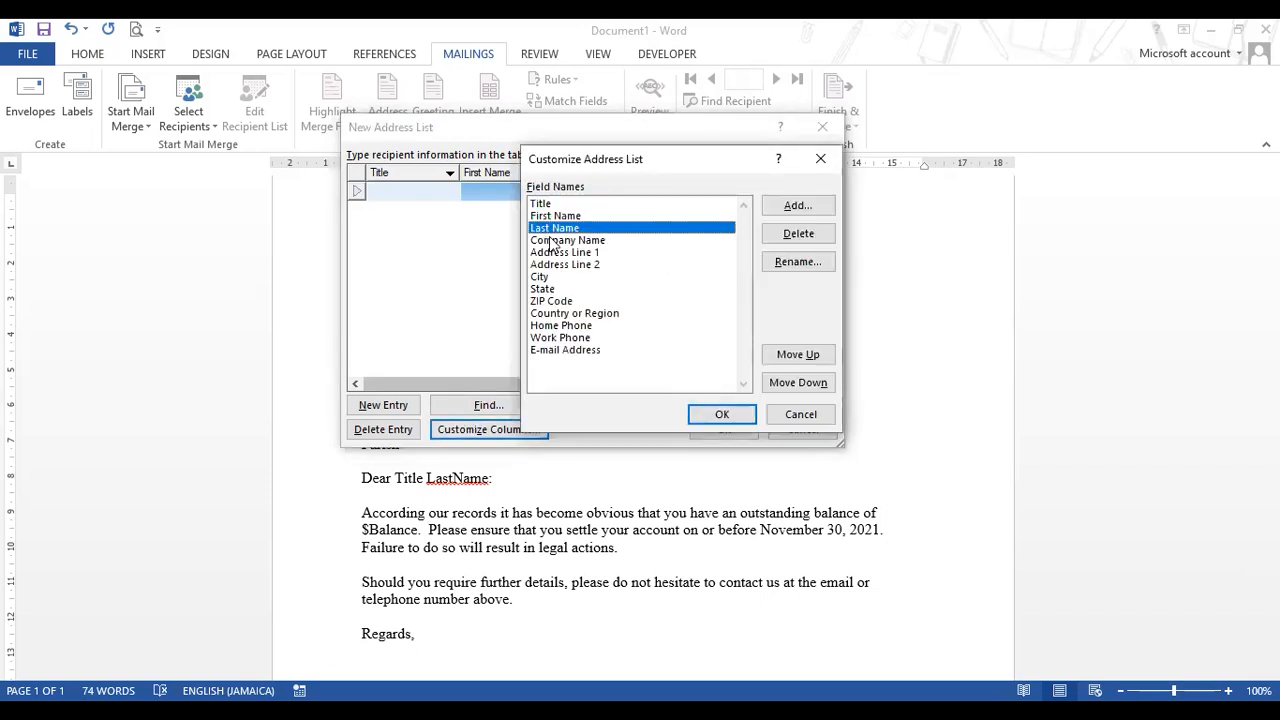
pyautogui.click(551, 242)
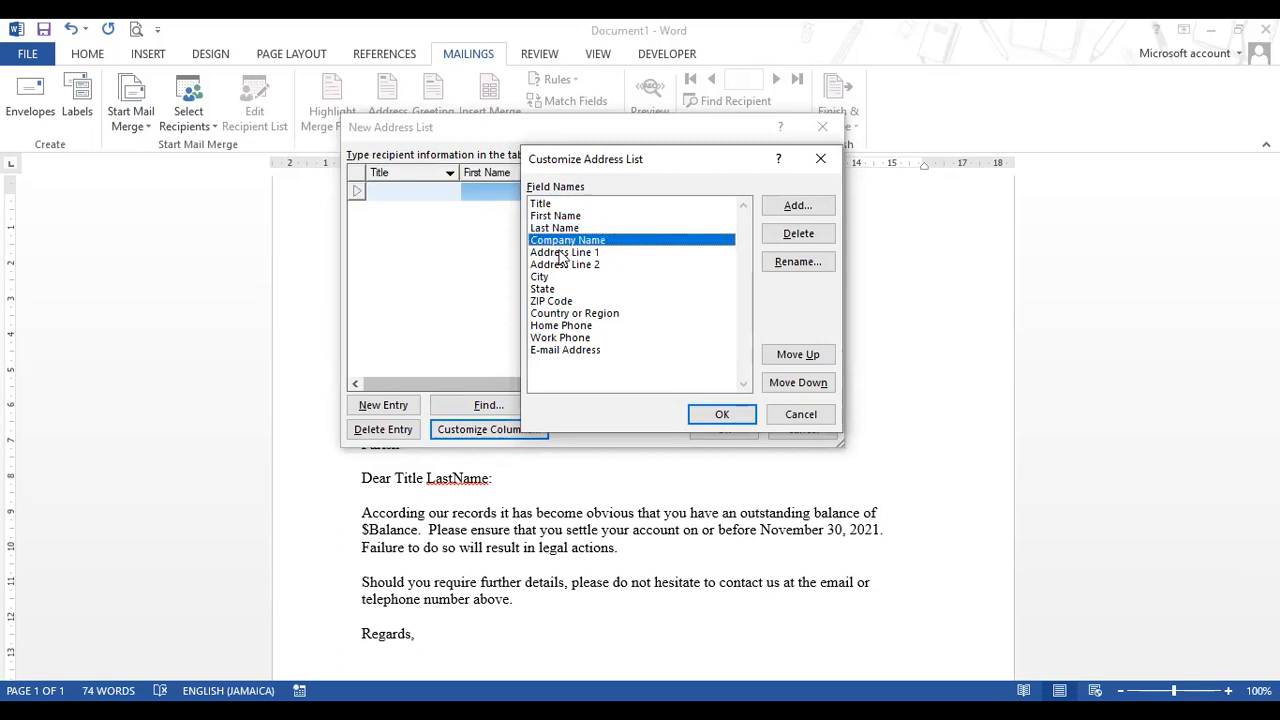
pyautogui.click(561, 254)
pyautogui.click(565, 265)
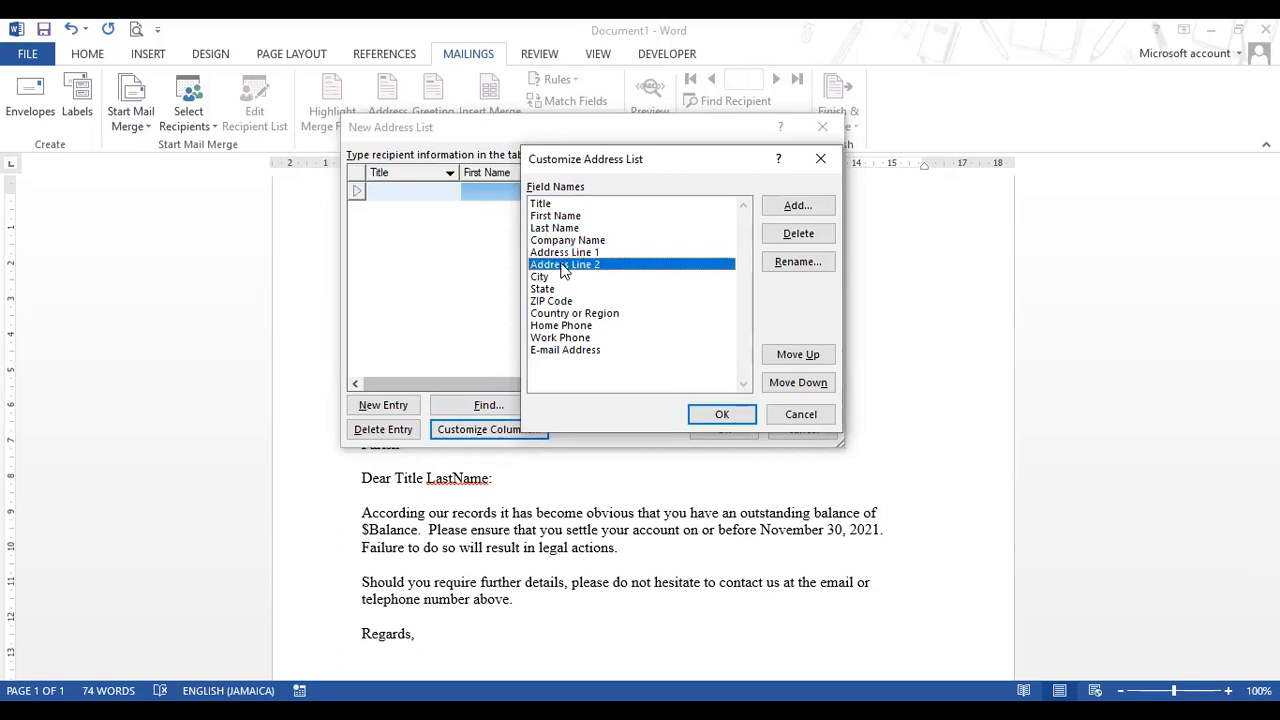
pyautogui.click(546, 278)
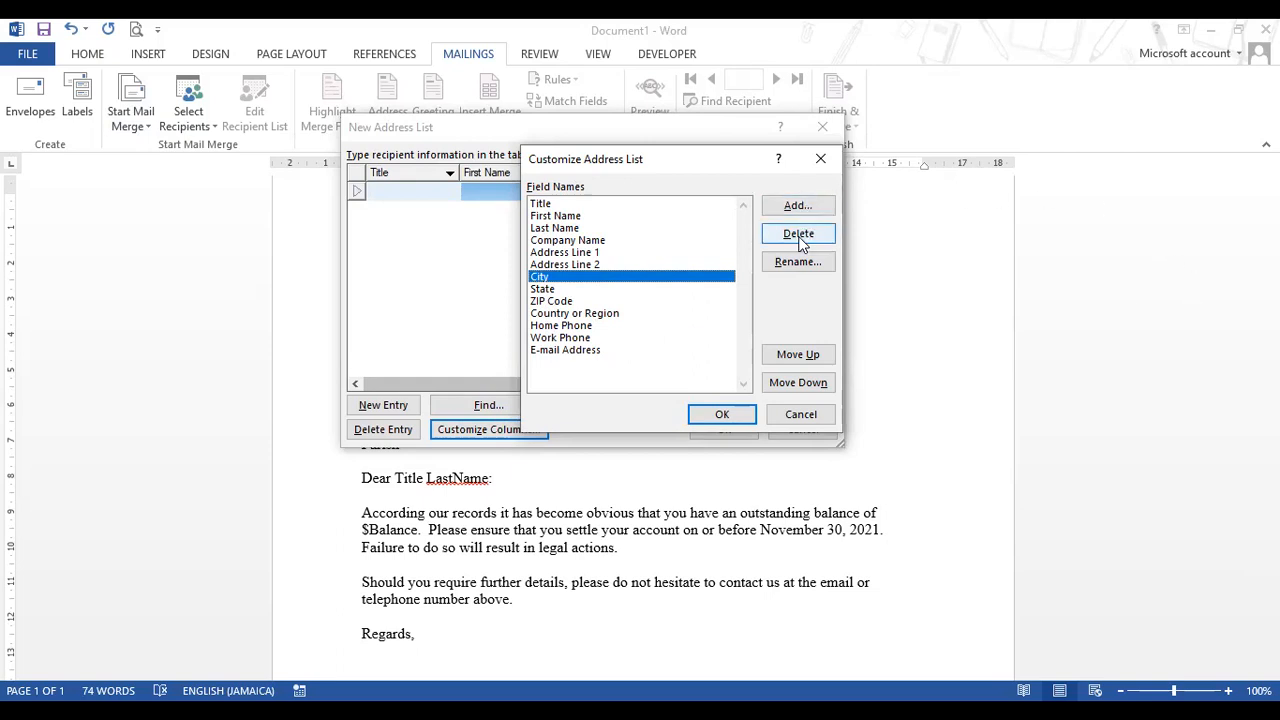
# - Rename Address Line 1, Address Line 2 and City to Street, Town and Parish
pyautogui.click(574, 254)
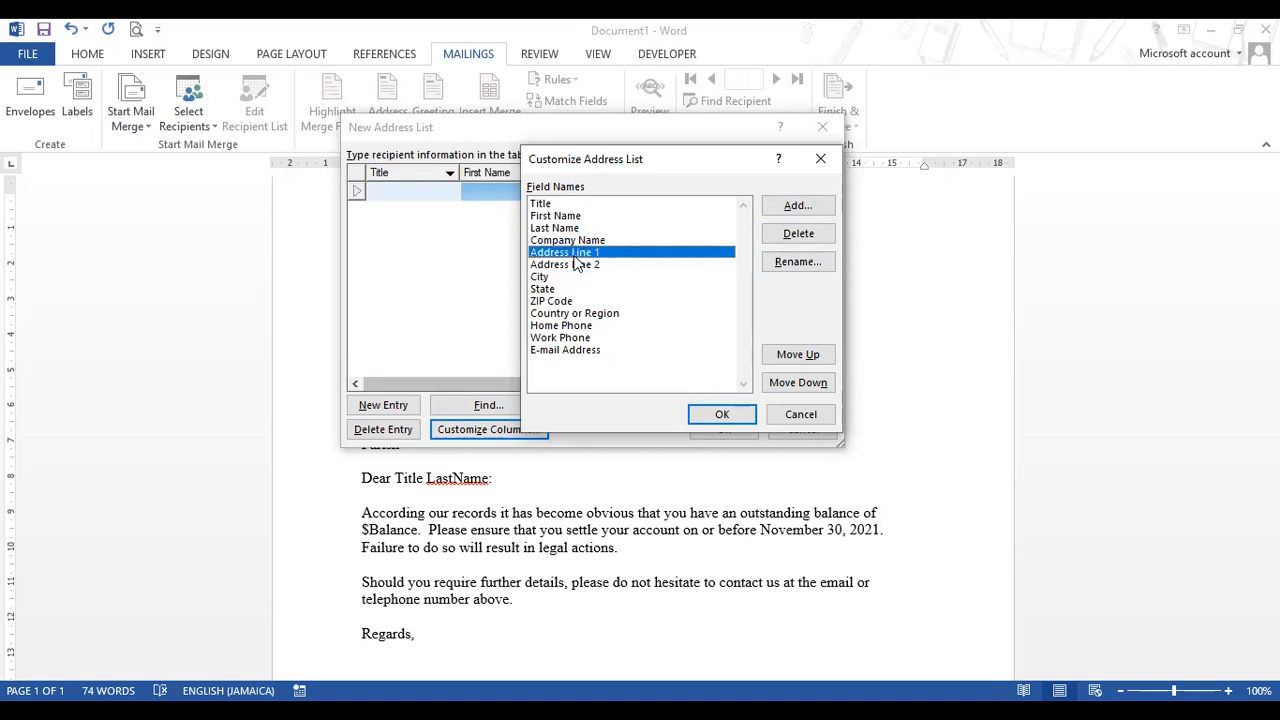
pyautogui.click(785, 265)
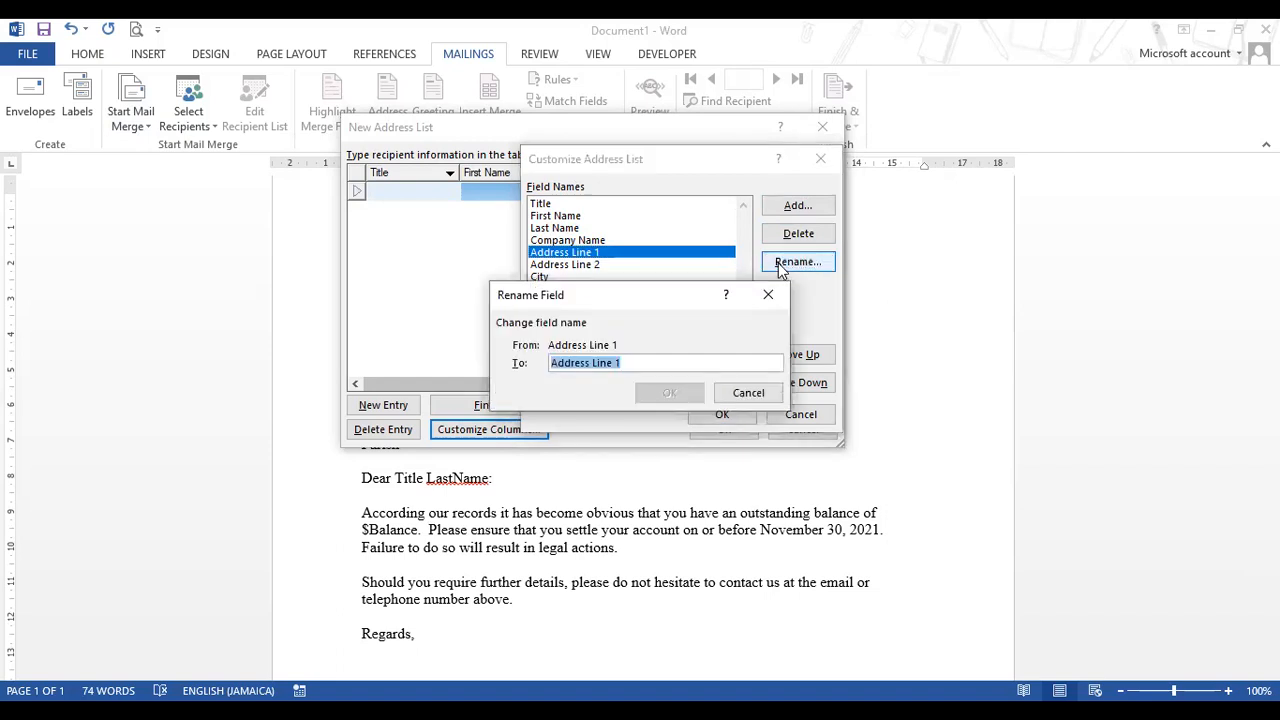
pyautogui.write('Street')
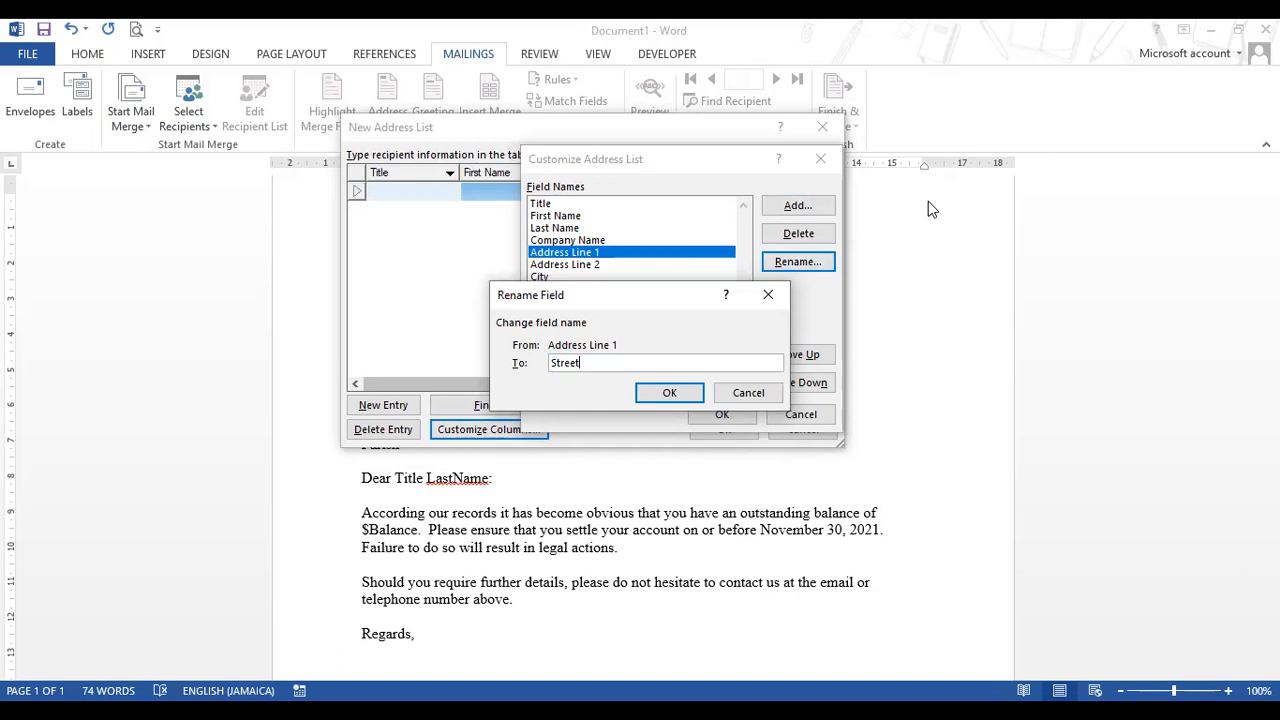
pyautogui.click(677, 393)
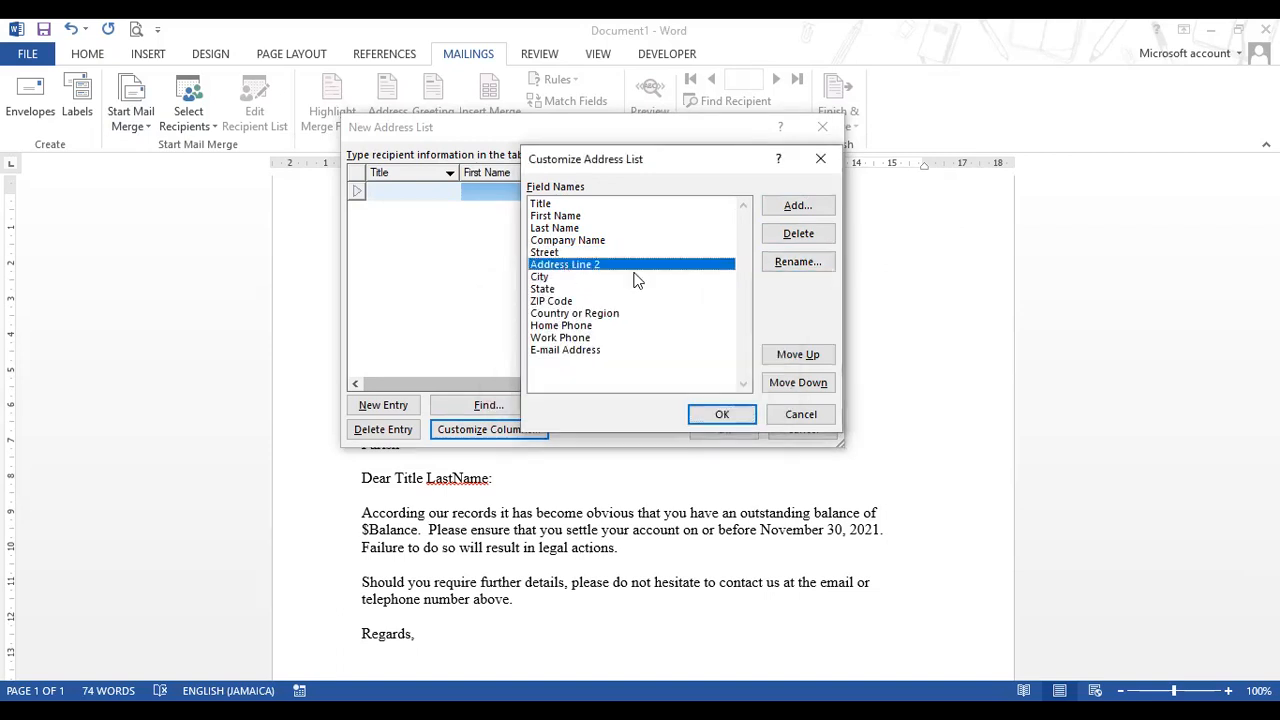
pyautogui.click(795, 261)
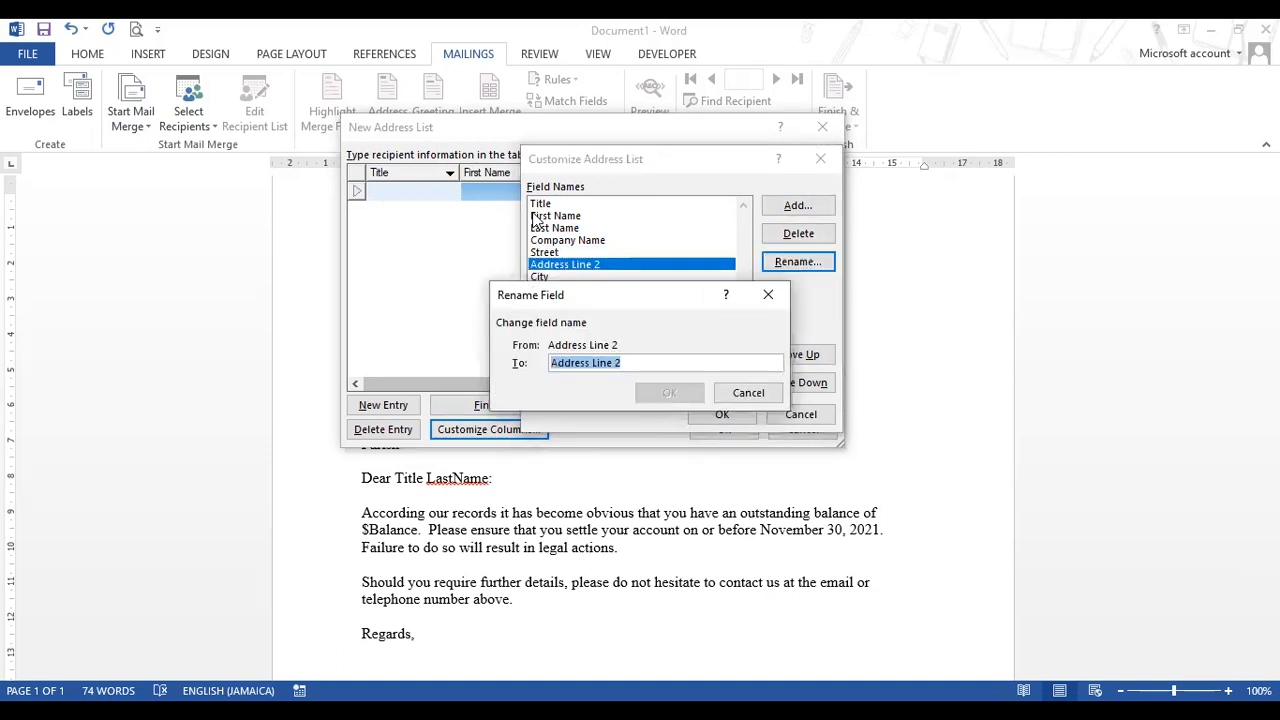
pyautogui.write('Town')
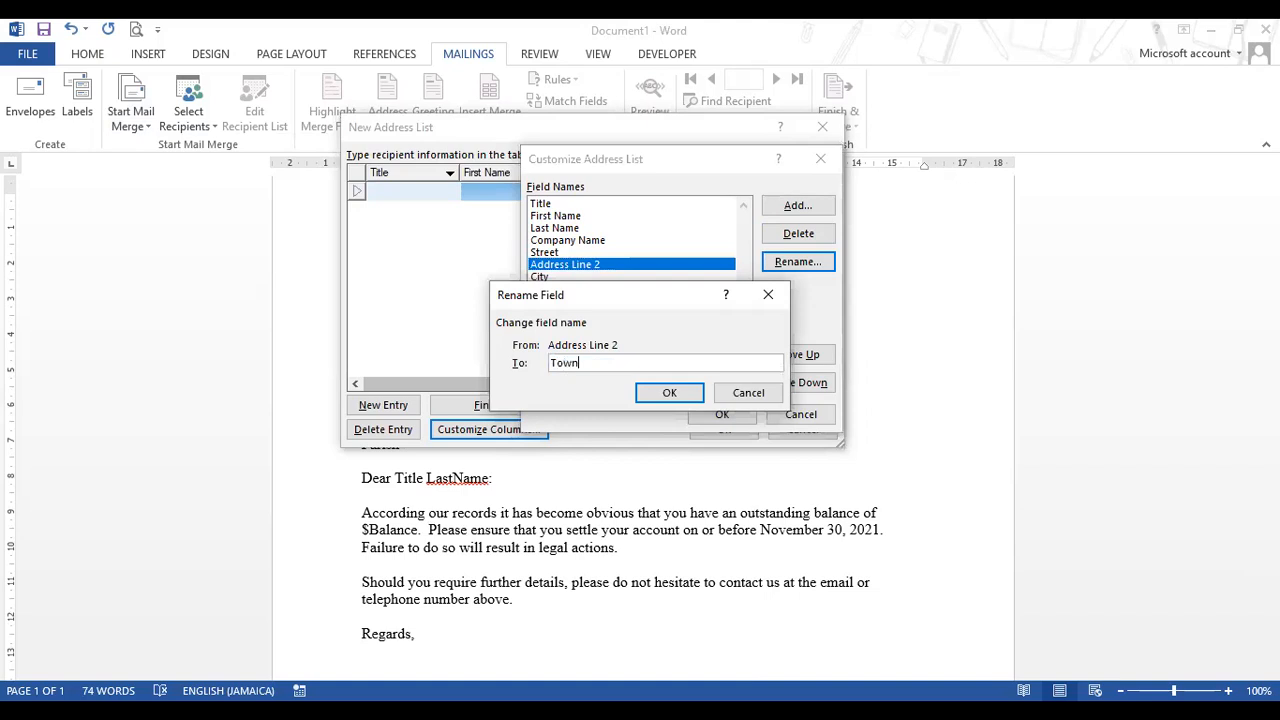
pyautogui.click(661, 394)
pyautogui.click(535, 276)
pyautogui.click(804, 269)
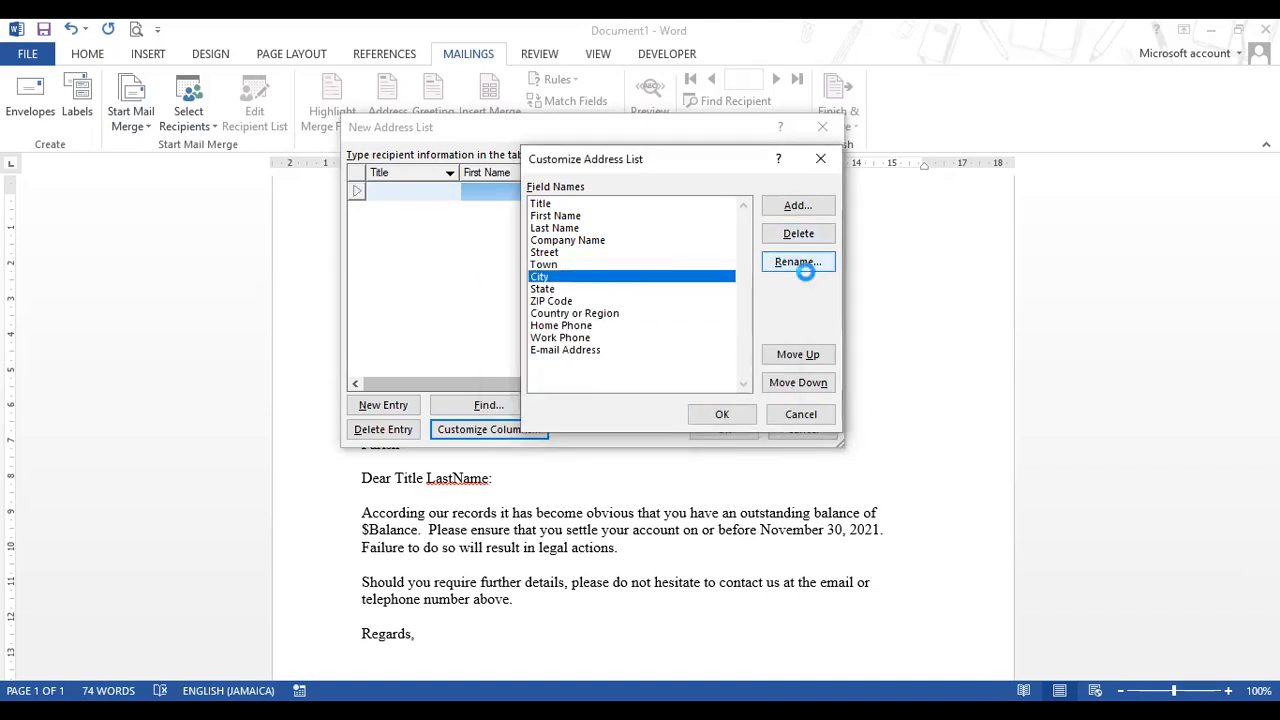
pyautogui.write('Parish')
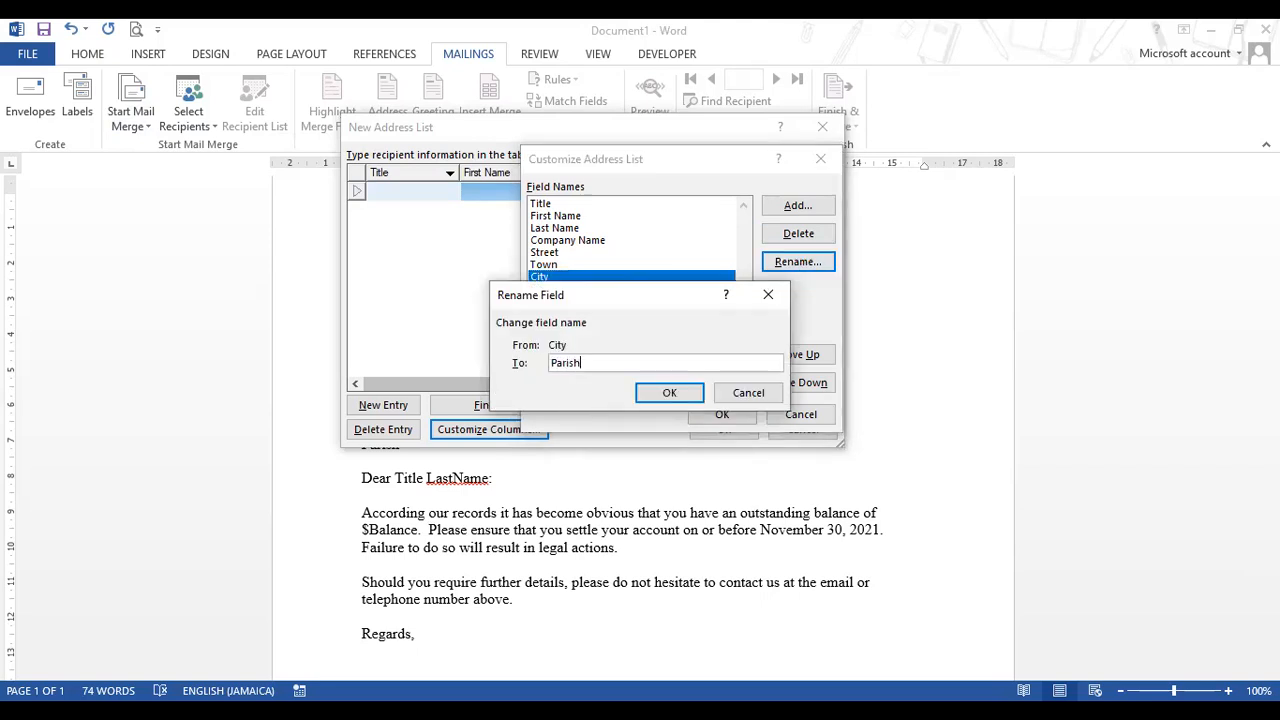
pyautogui.click(670, 393)
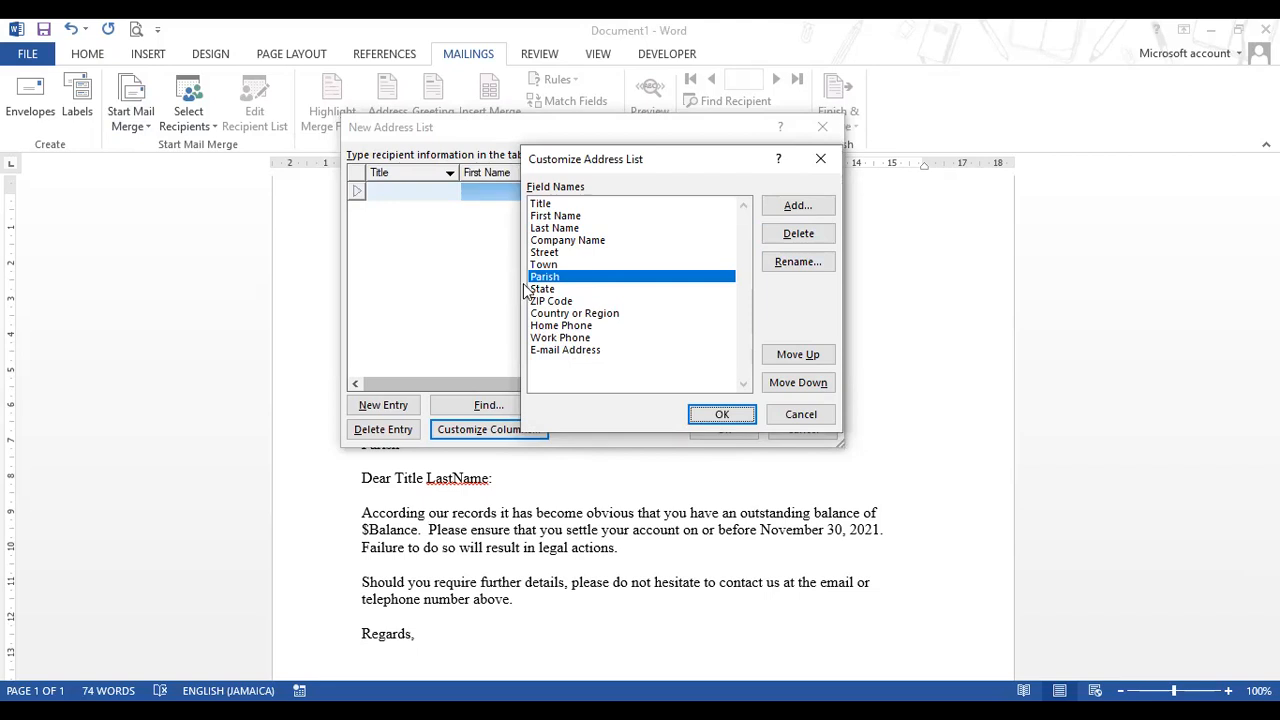
pyautogui.click(543, 290)
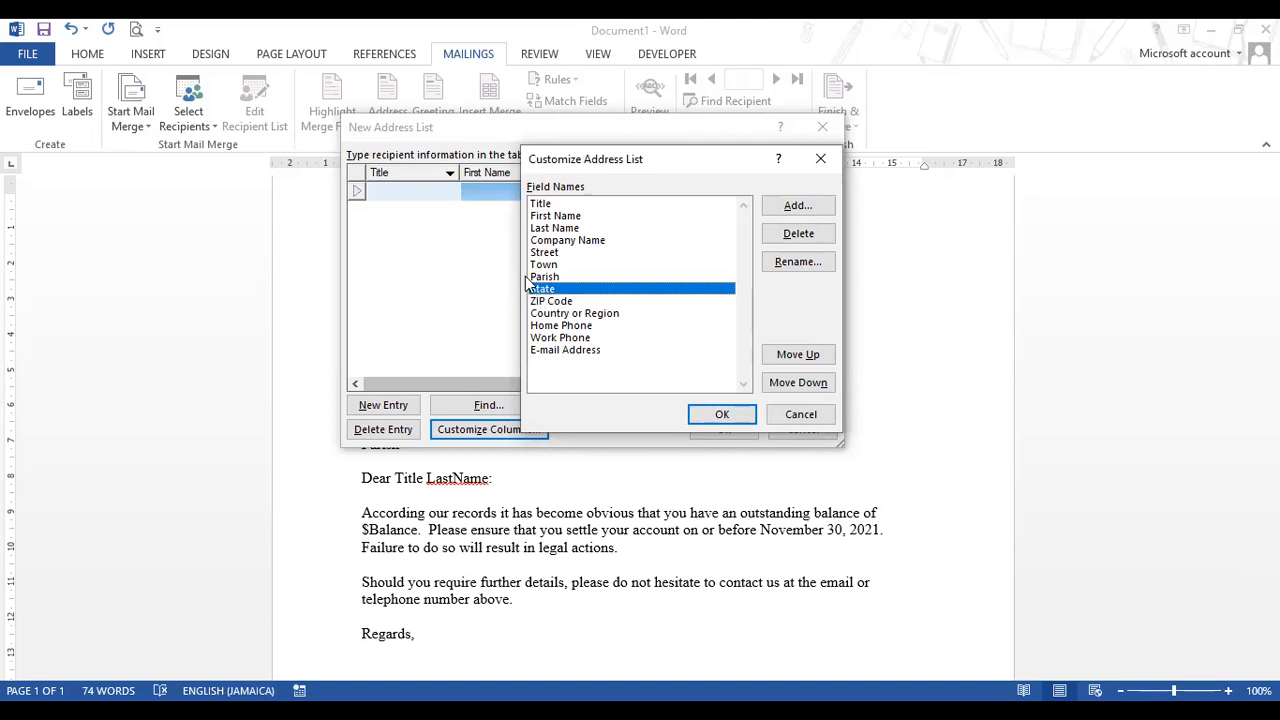
# - Delete the State, ZIP Code and Country or Region fields
pyautogui.click(795, 234)
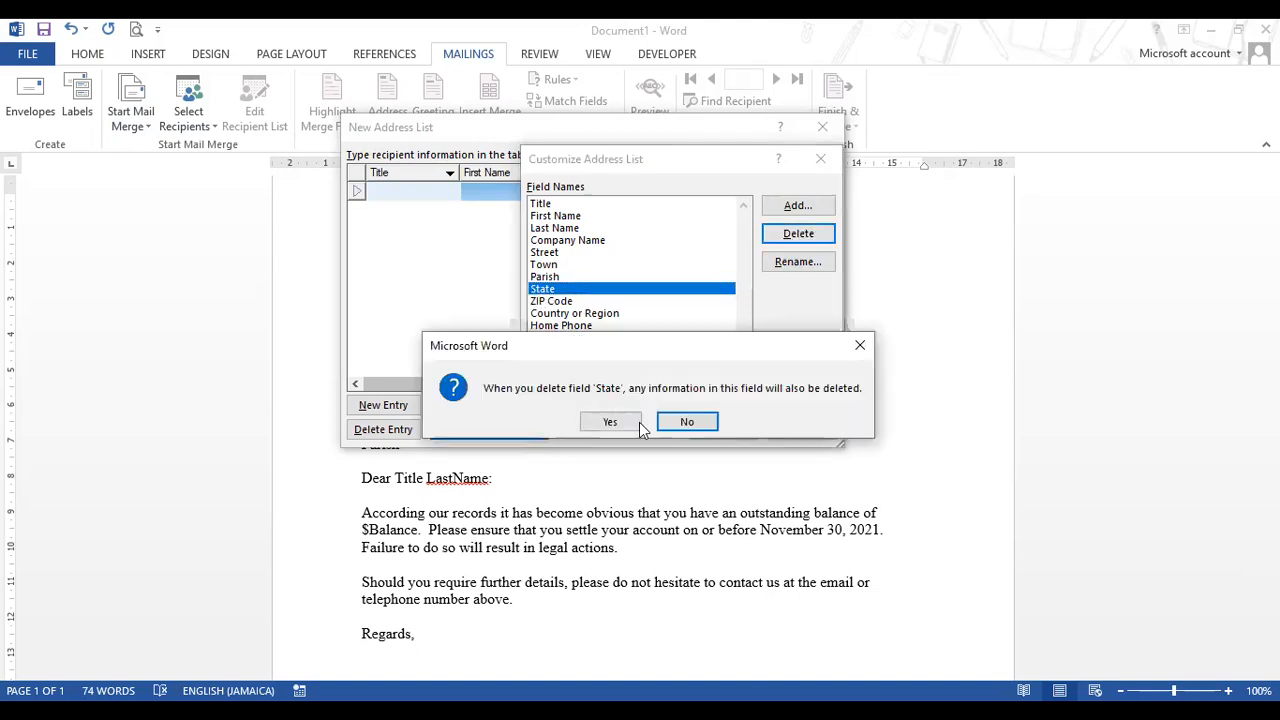
pyautogui.click(612, 422)
pyautogui.click(577, 291)
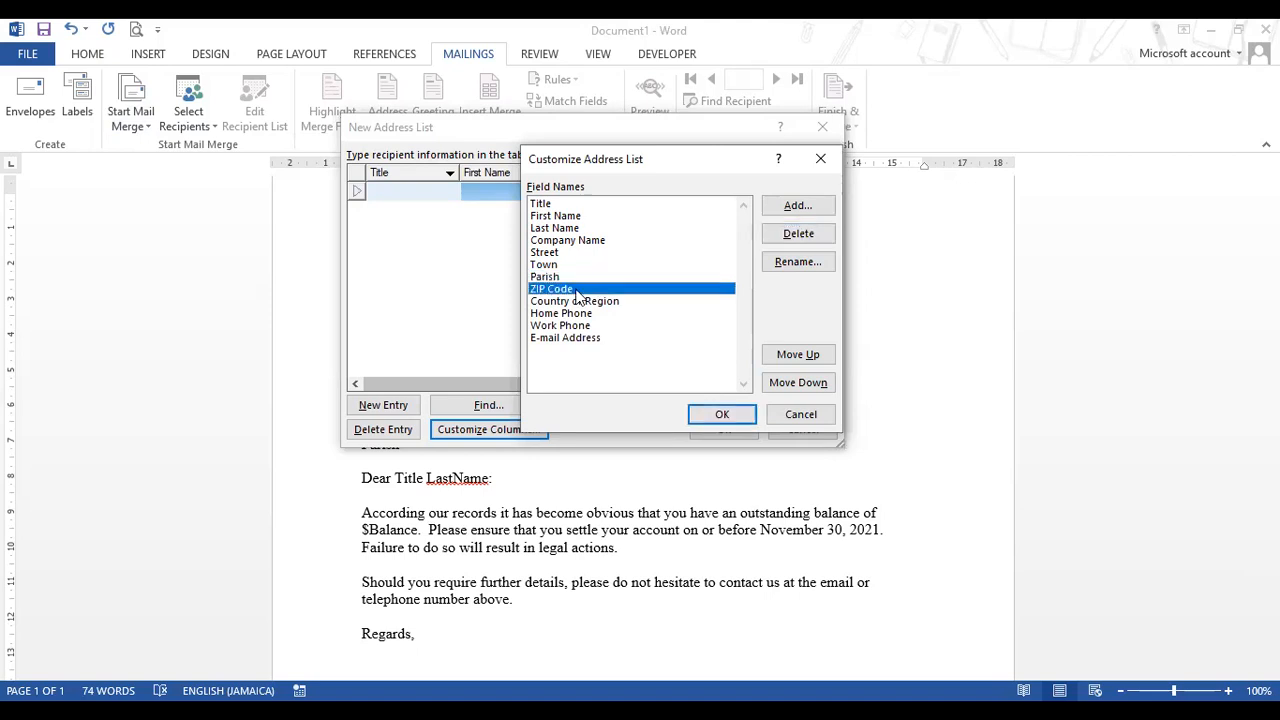
pyautogui.click(798, 234)
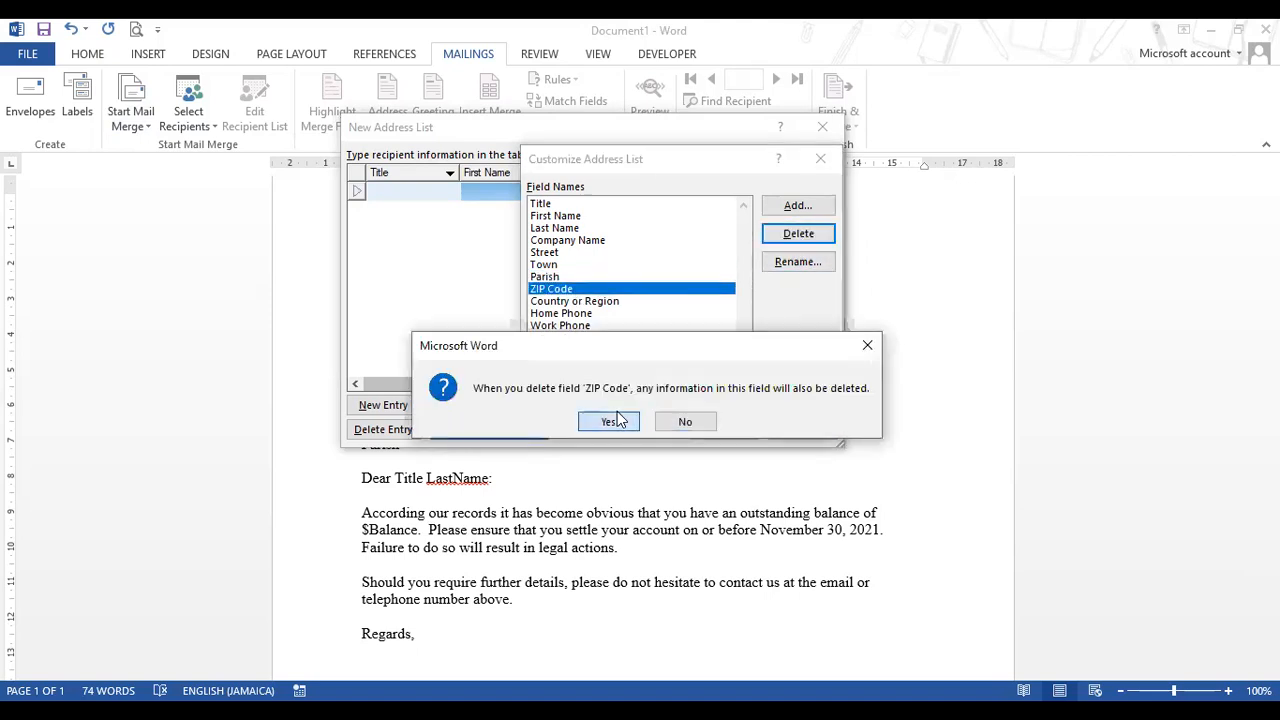
pyautogui.click(617, 421)
pyautogui.click(590, 288)
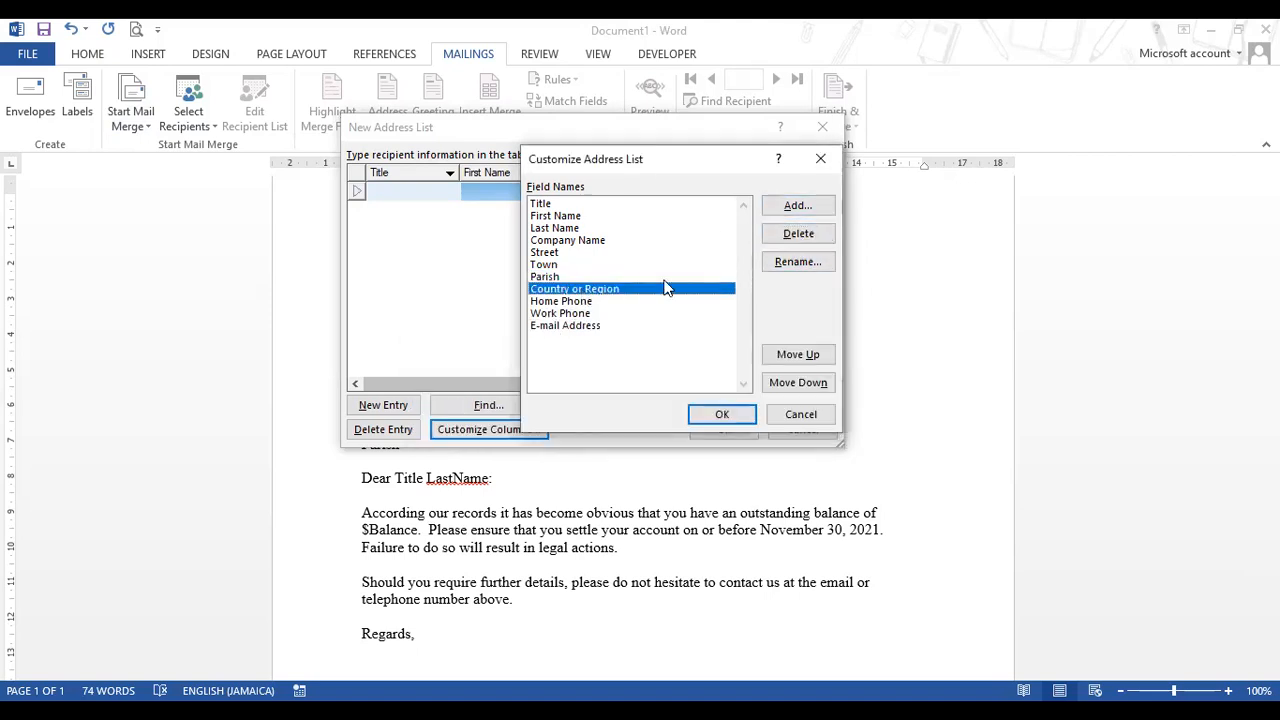
pyautogui.click(826, 237)
pyautogui.click(602, 423)
# - Delete the Home Phone, Work Phone and E-mail Address fields
pyautogui.click(590, 290)
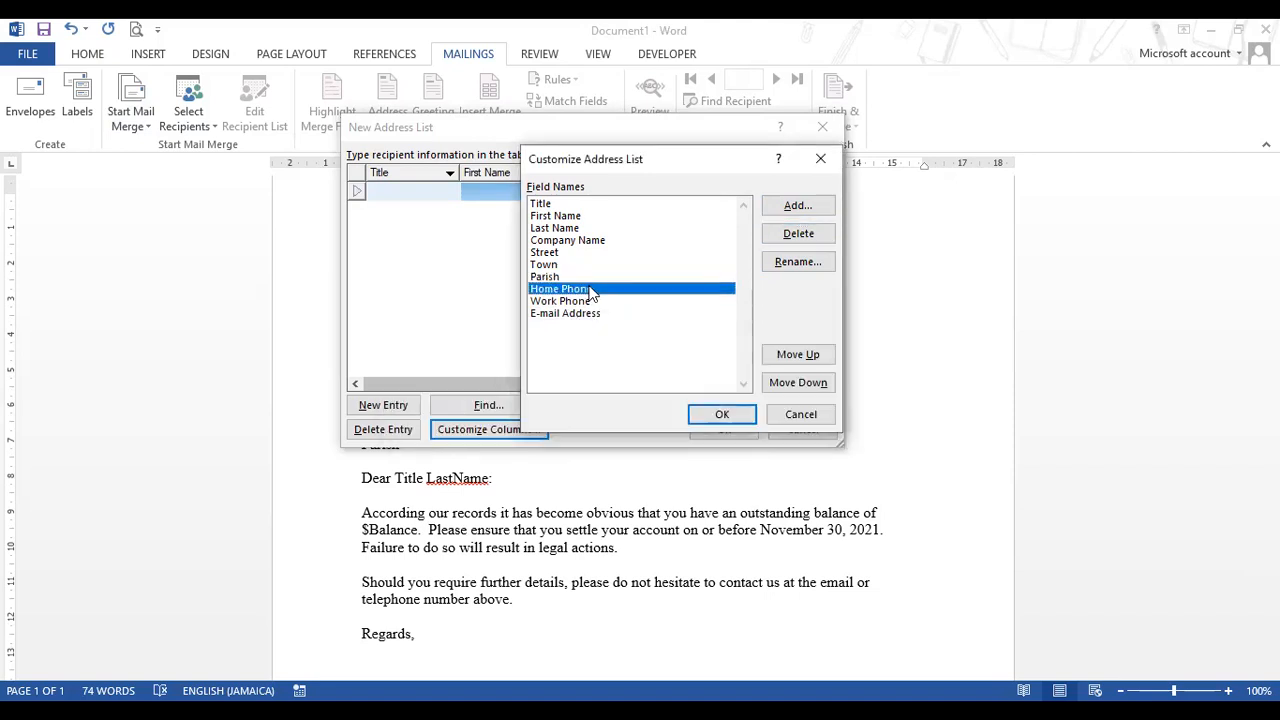
pyautogui.click(792, 238)
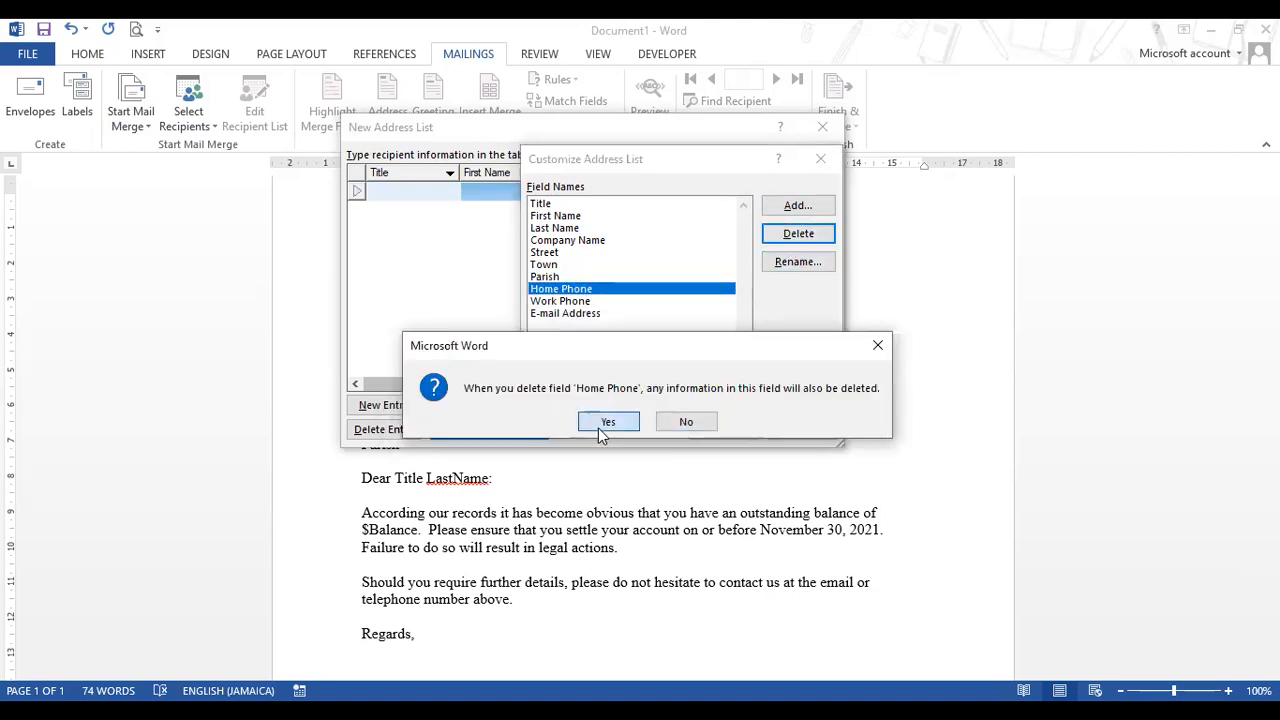
pyautogui.click(604, 423)
pyautogui.click(801, 232)
pyautogui.click(603, 423)
pyautogui.click(571, 290)
pyautogui.click(783, 240)
pyautogui.click(783, 240)
pyautogui.click(604, 423)
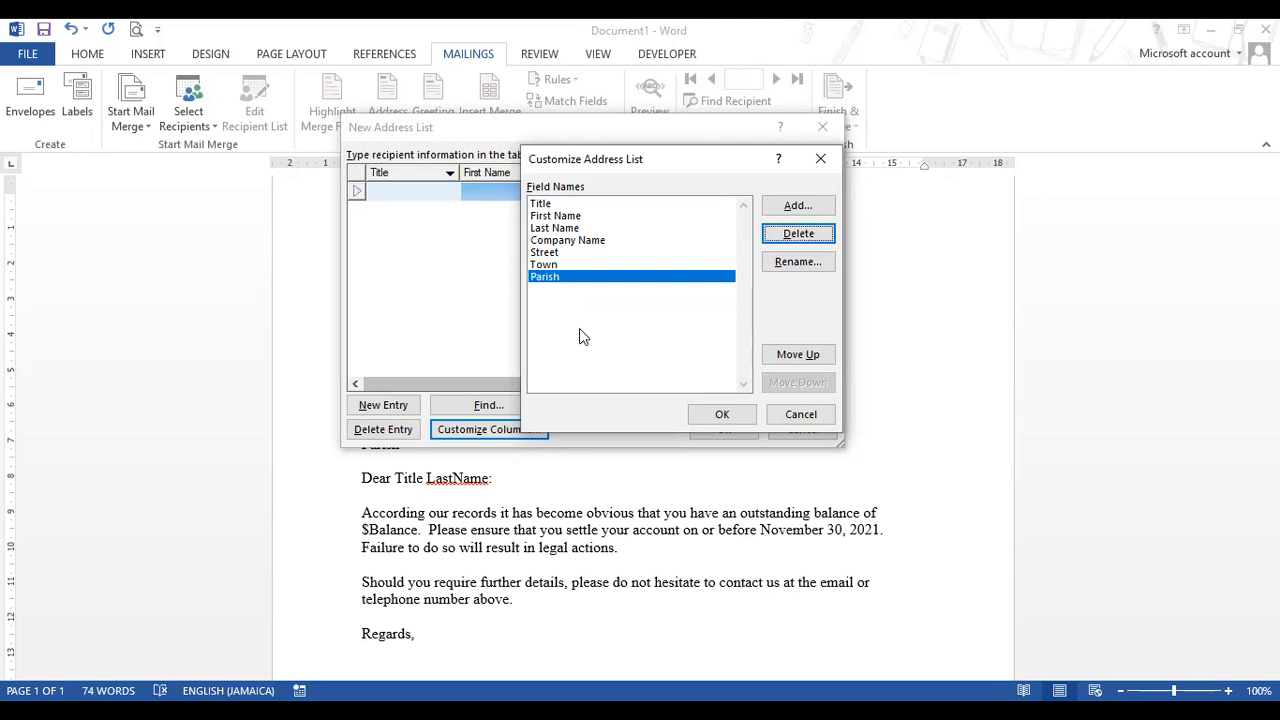
# - Add a Balance field after Parish and accept the customized field list
pyautogui.click(820, 207)
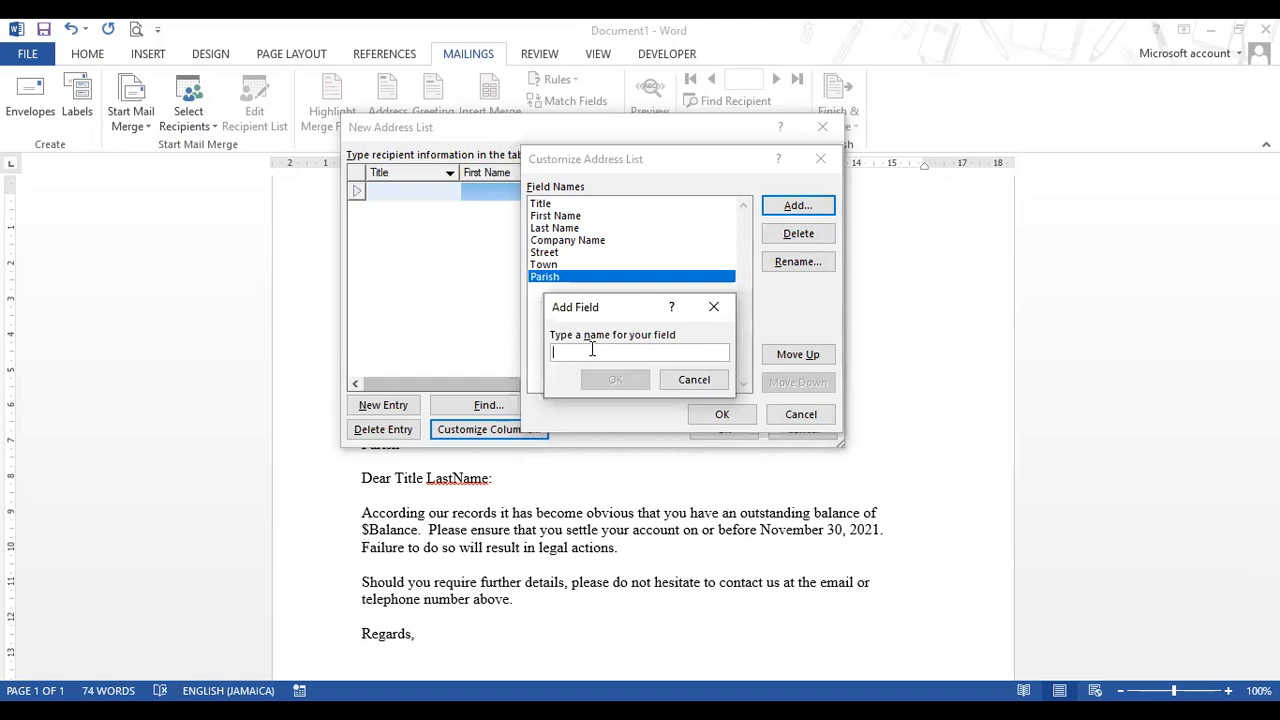
pyautogui.write('Balance')
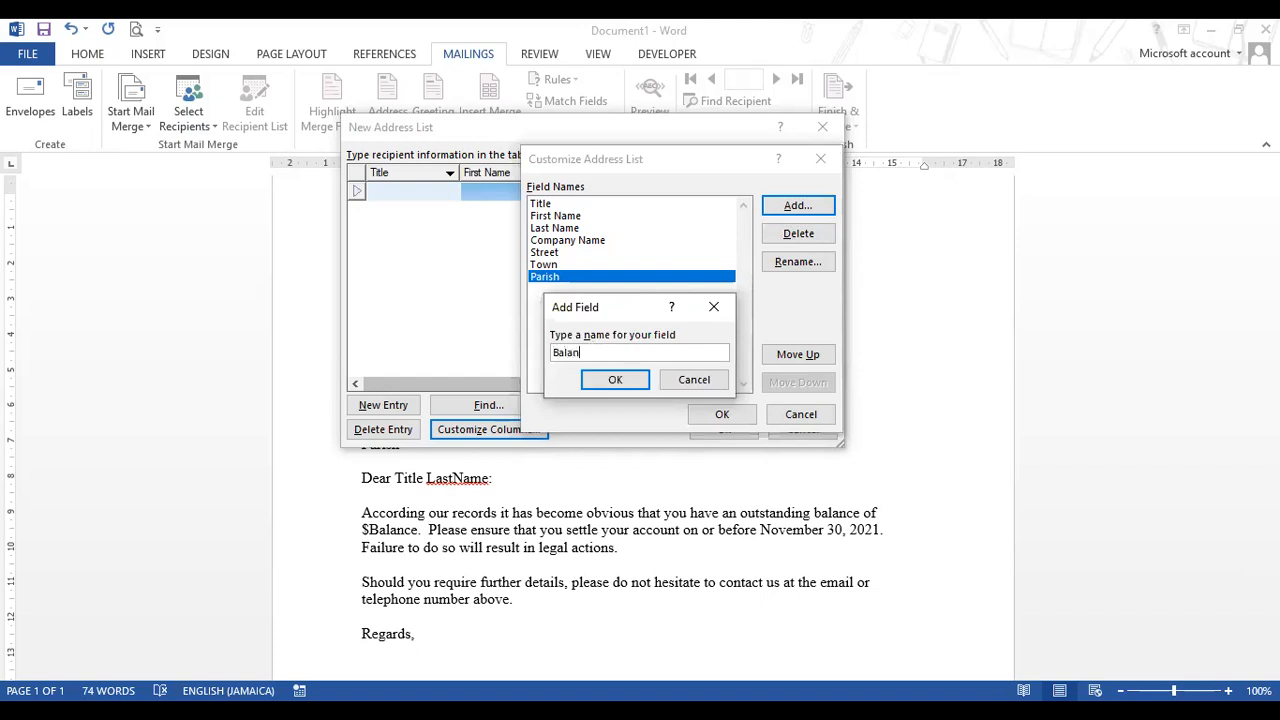
pyautogui.click(645, 384)
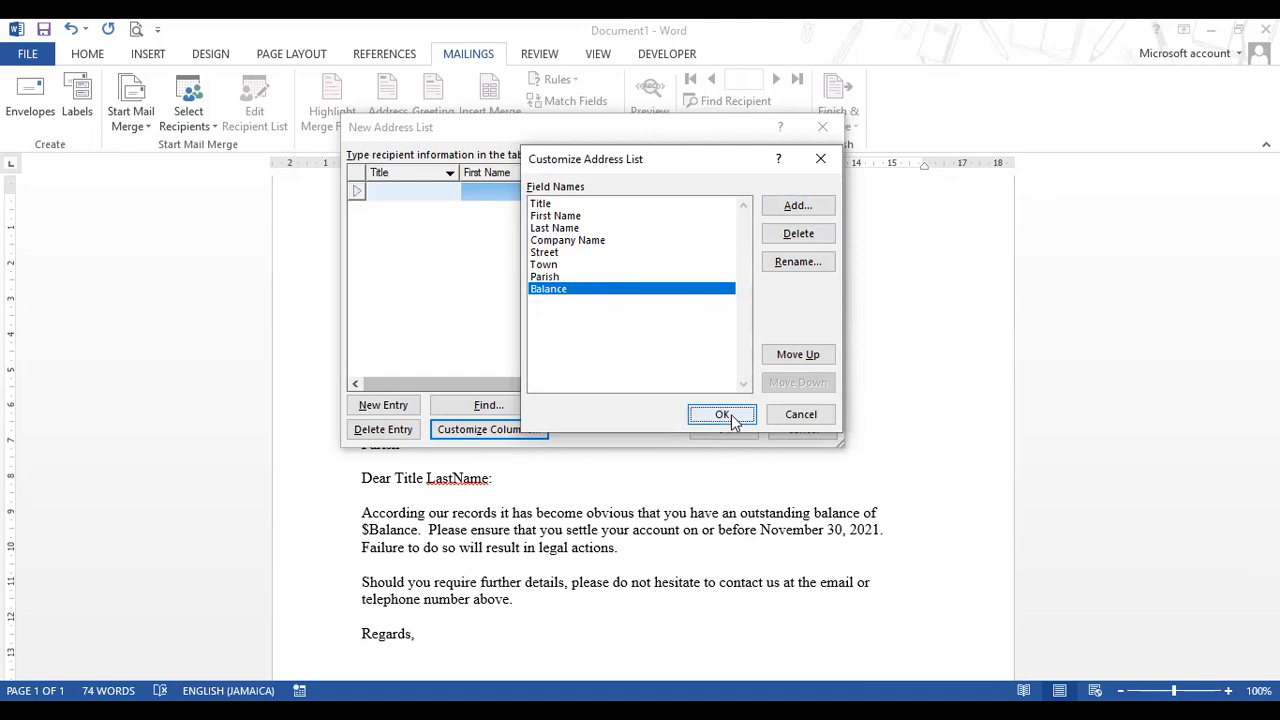
pyautogui.click(722, 415)
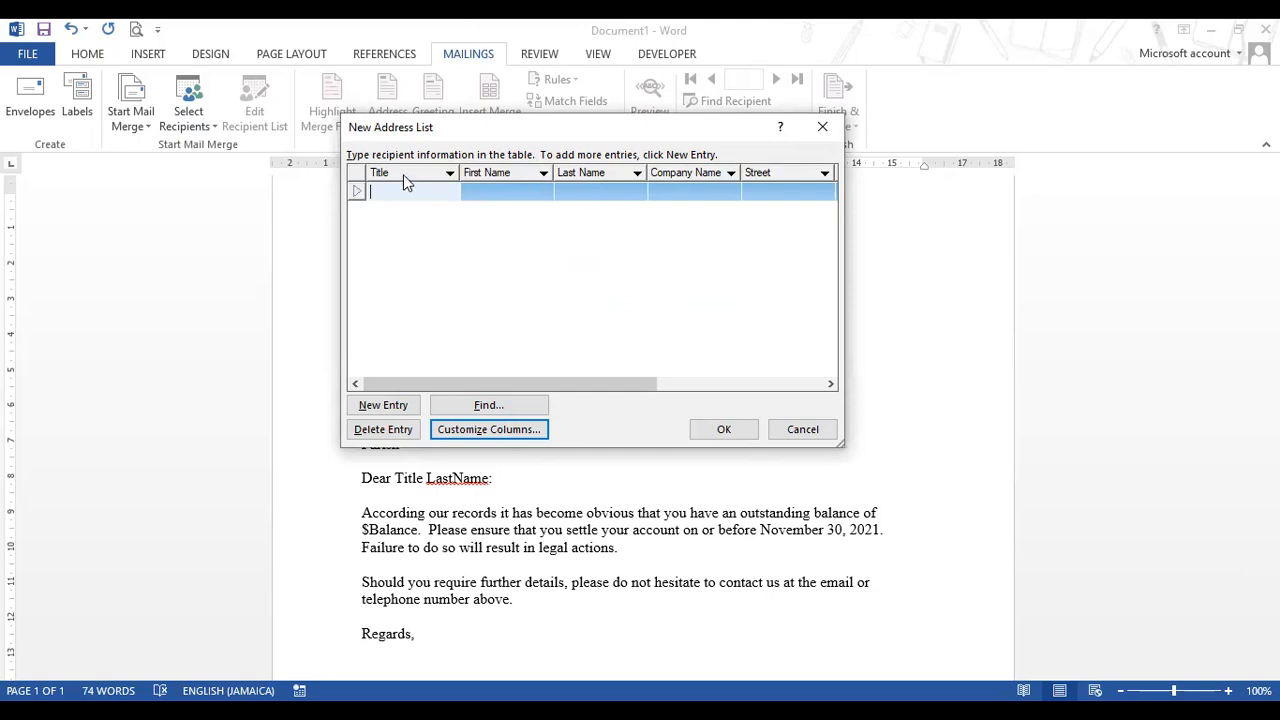
# - Enter the first customer's title Mr, first name, last name and company name
pyautogui.write('Mr.')
pyautogui.press('Tab')
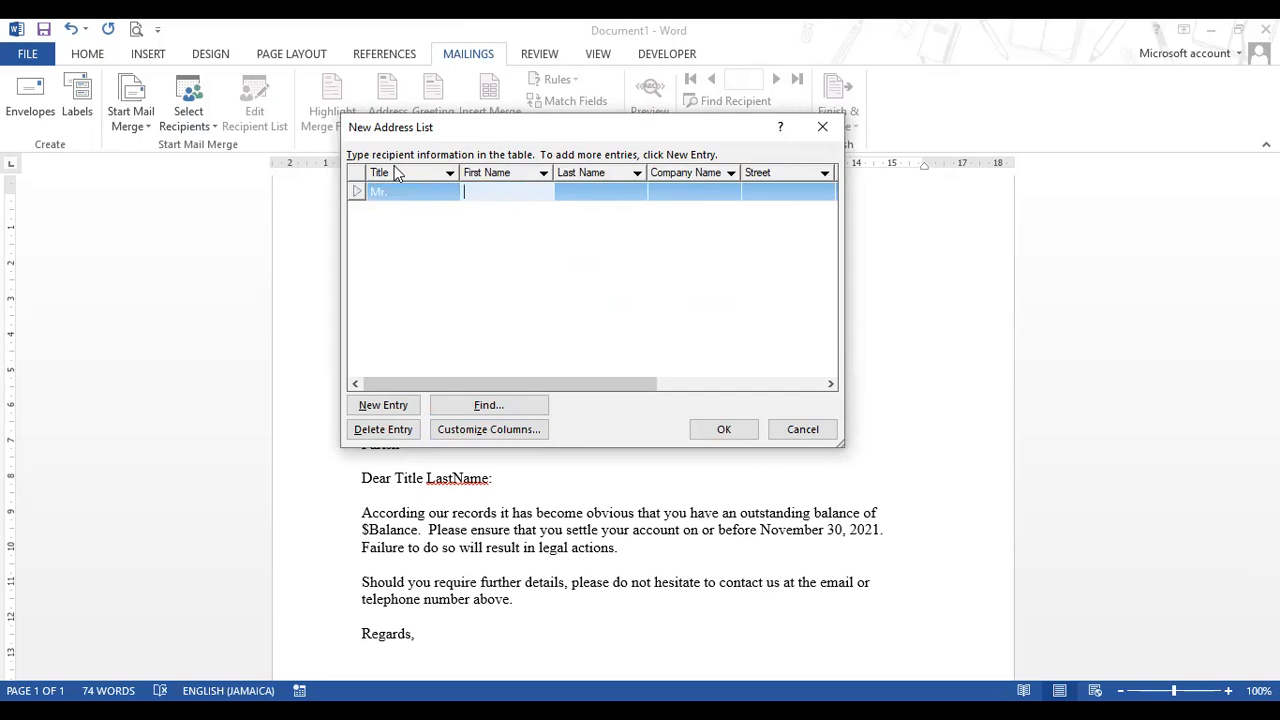
pyautogui.press('Tab')
pyautogui.press('Tab')
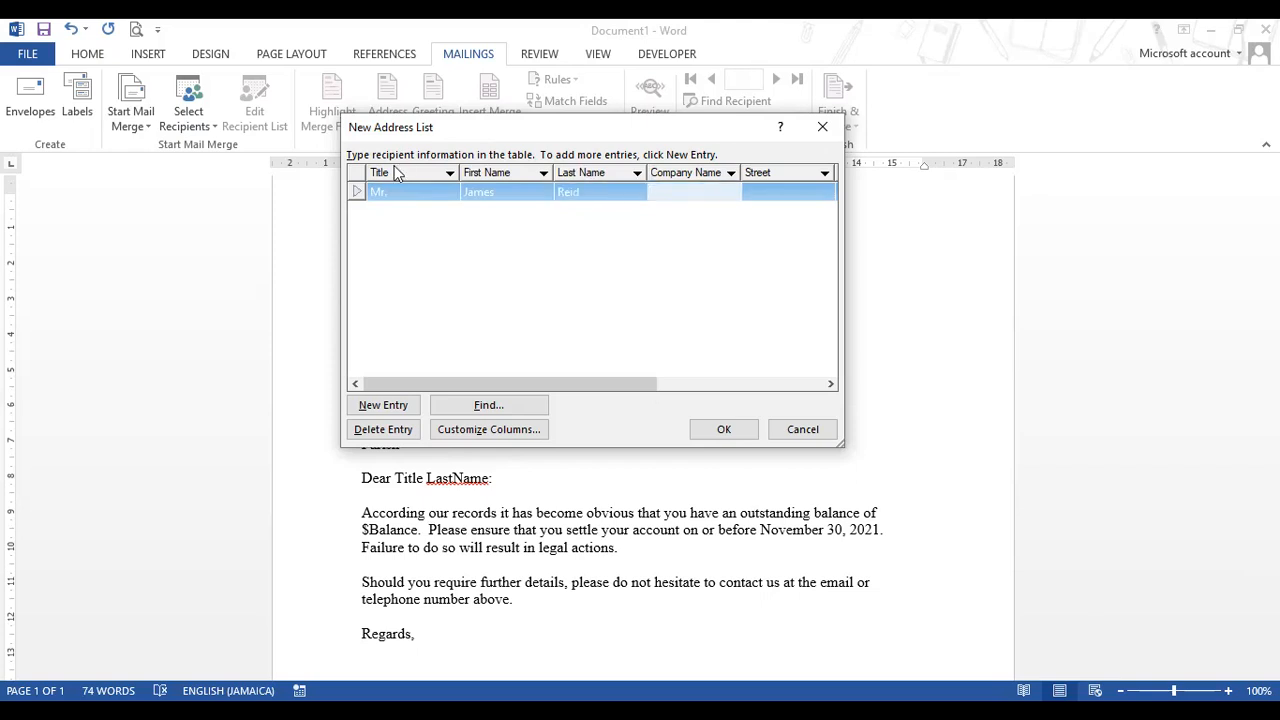
pyautogui.write('Jamaica Bus')
pyautogui.write('cuit ')
pyautogui.write('Company')
pyautogui.press('Tab')
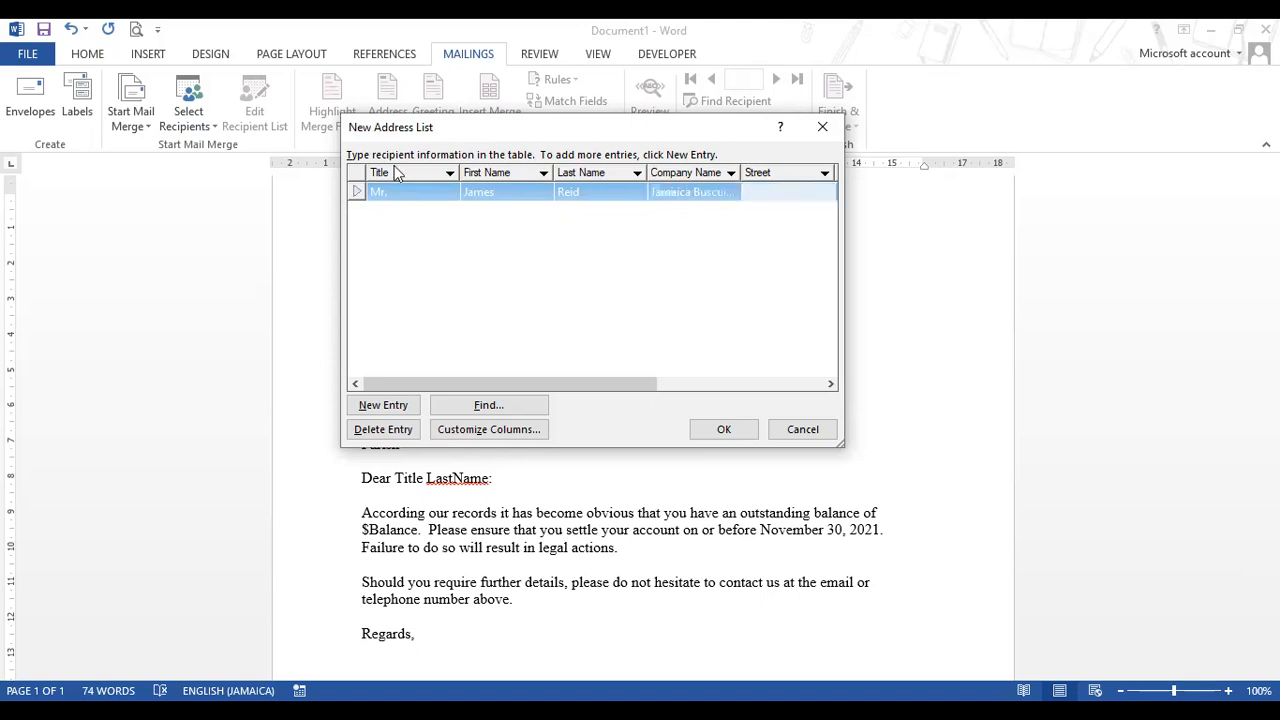
# - Fill in the customer's street, town, parish and a 15,500.00 balance, then add a new entry
pyautogui.press('Tab')
pyautogui.write('Clarks Town')
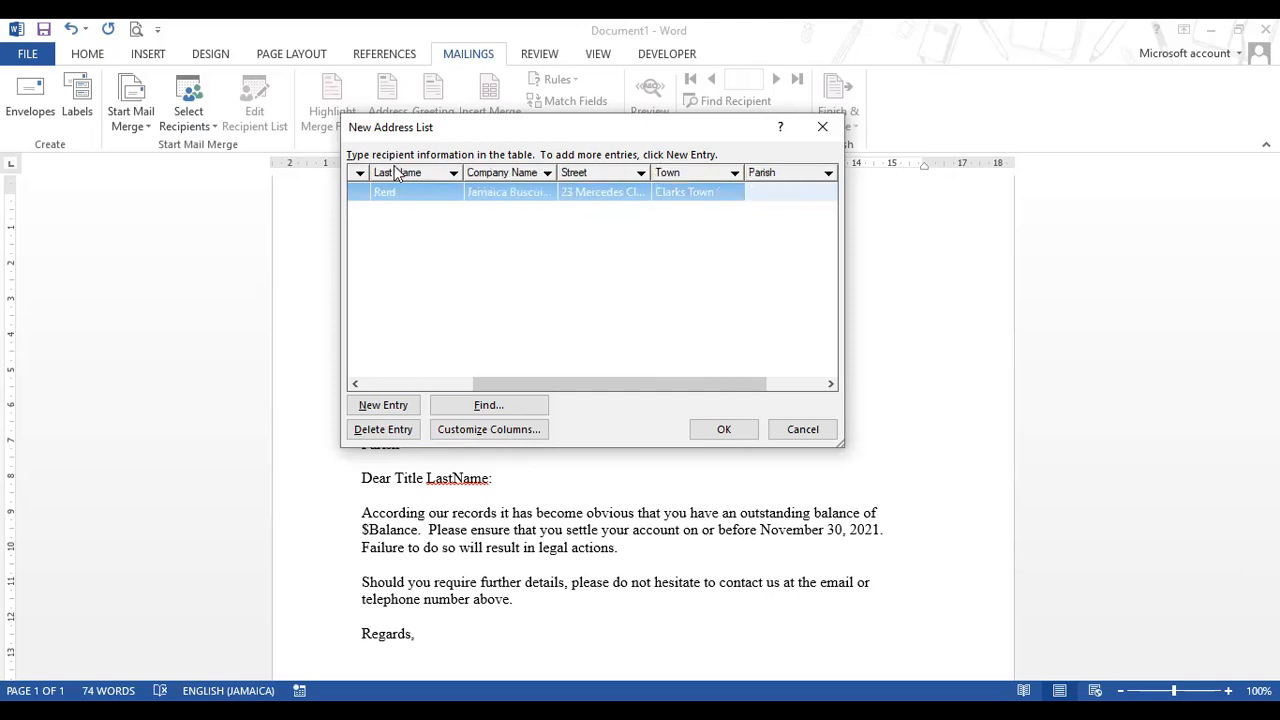
pyautogui.write('St. James')
pyautogui.press('Tab')
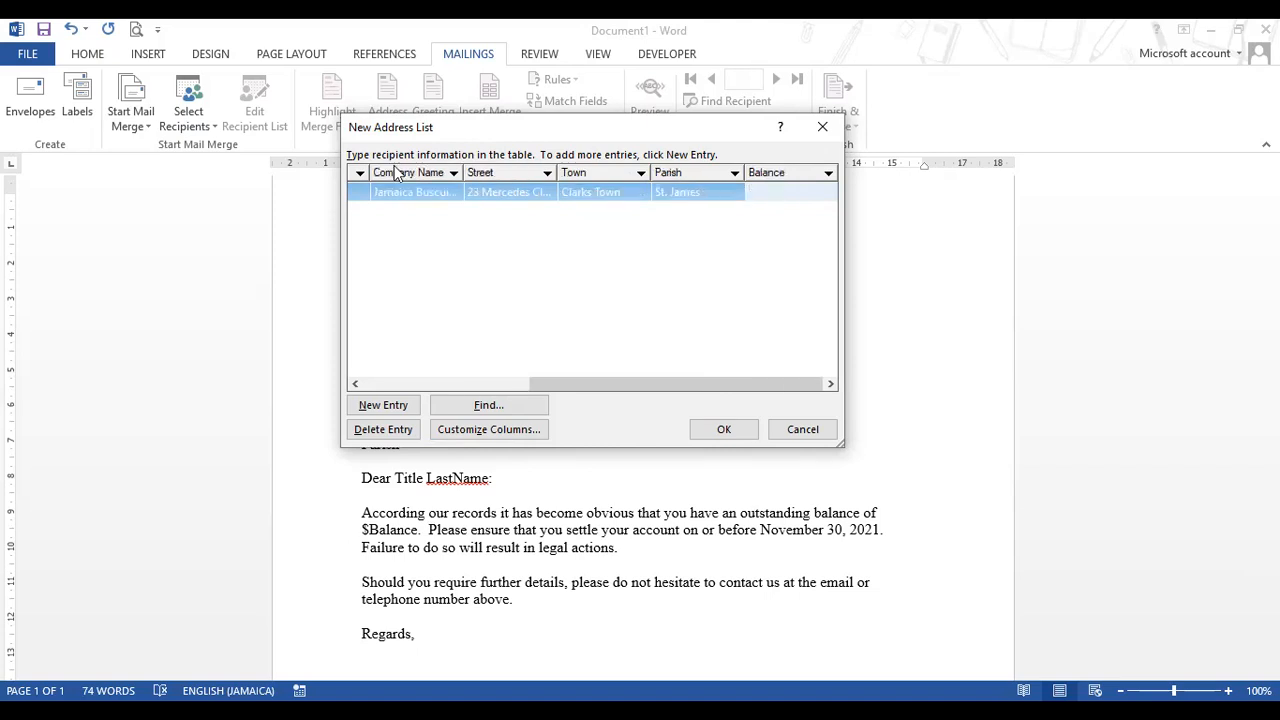
pyautogui.write('15,500.00')
pyautogui.click(380, 404)
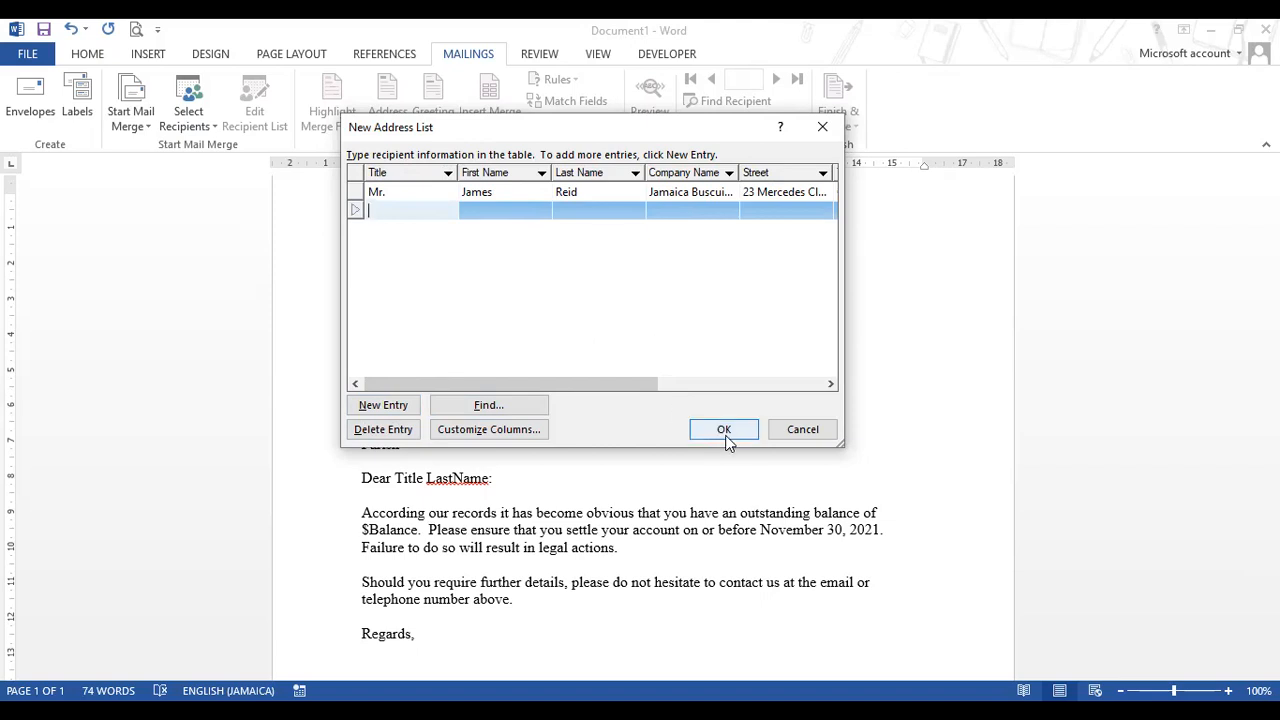
# - Discard the new list and choose the saved Customer List as the existing recipient list
pyautogui.click(792, 431)
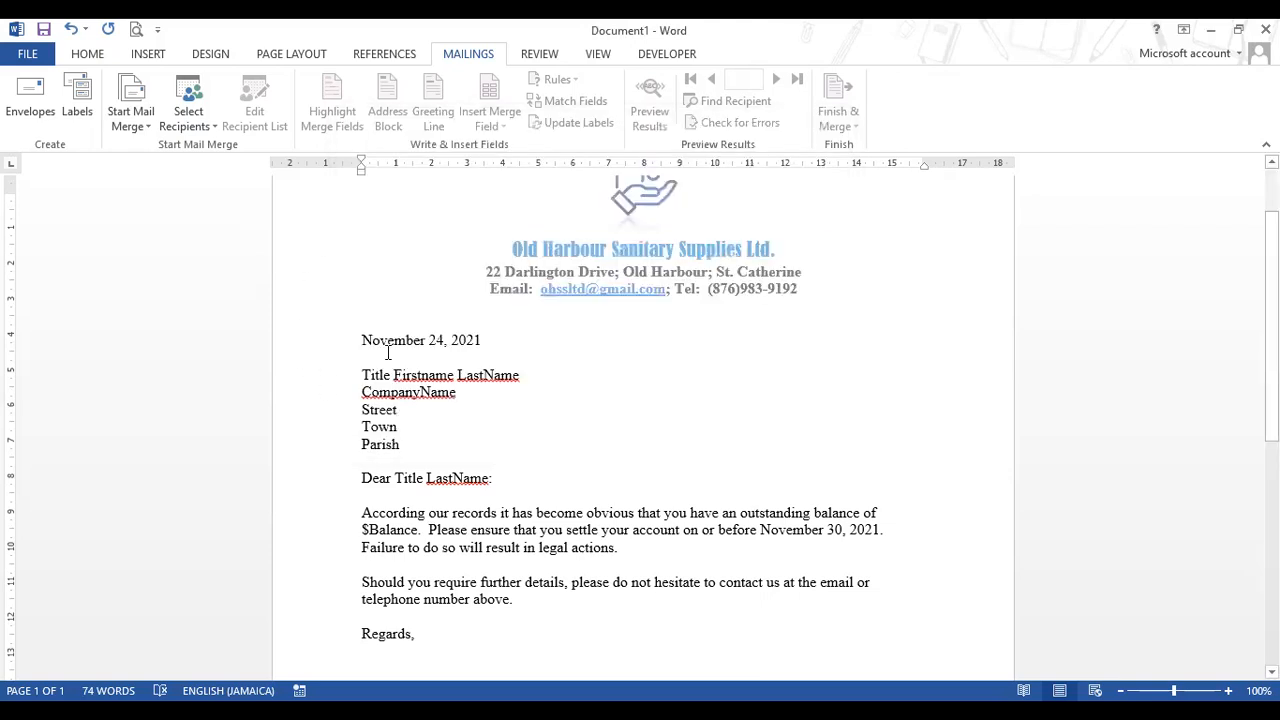
pyautogui.click(210, 128)
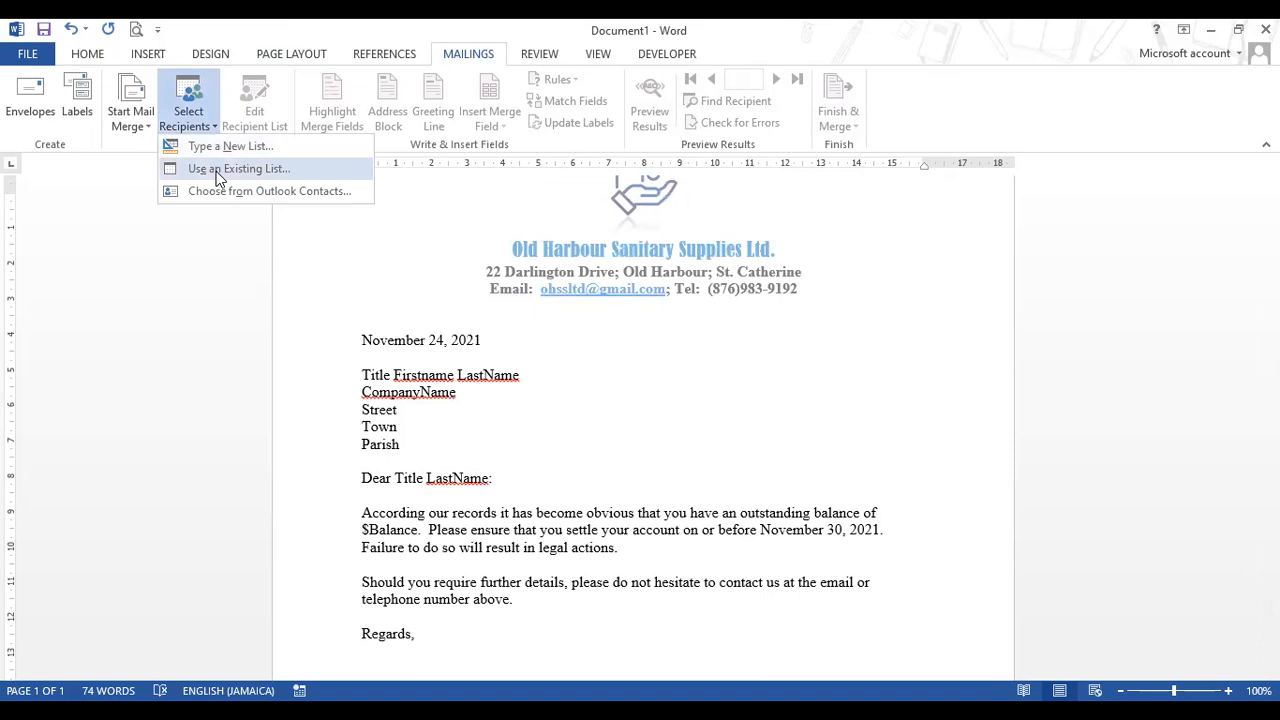
pyautogui.click(218, 172)
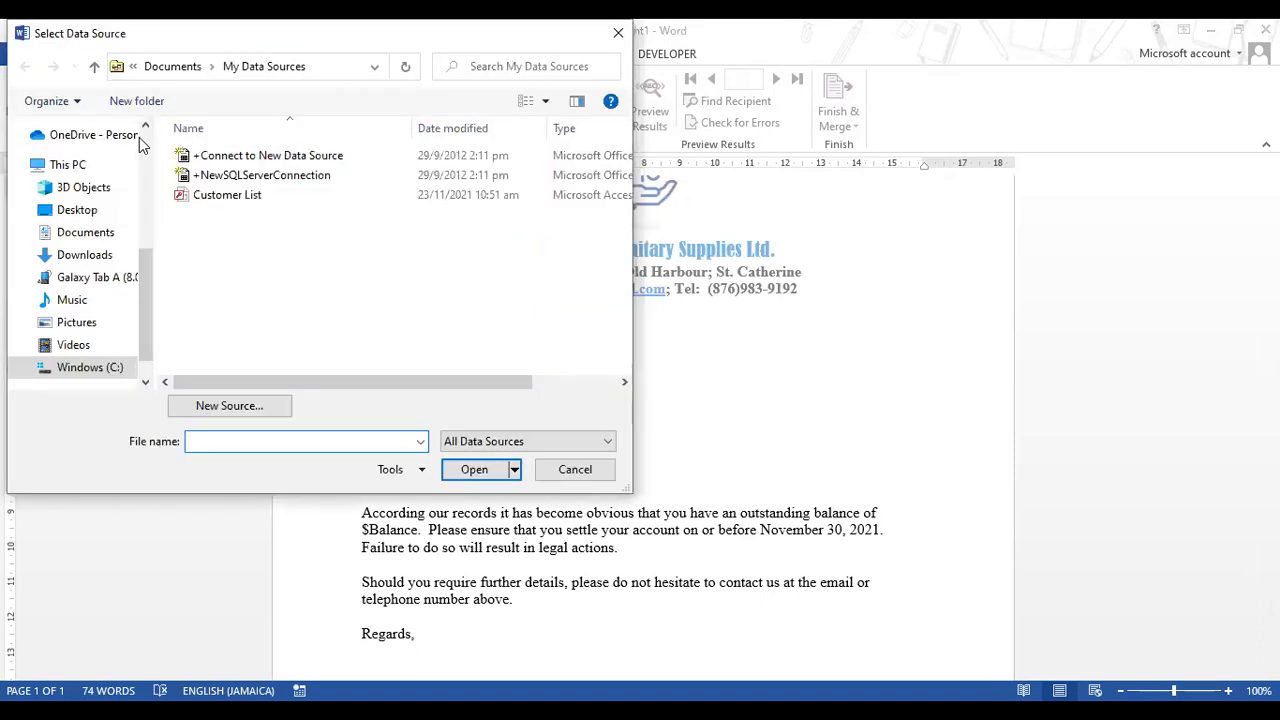
pyautogui.click(249, 203)
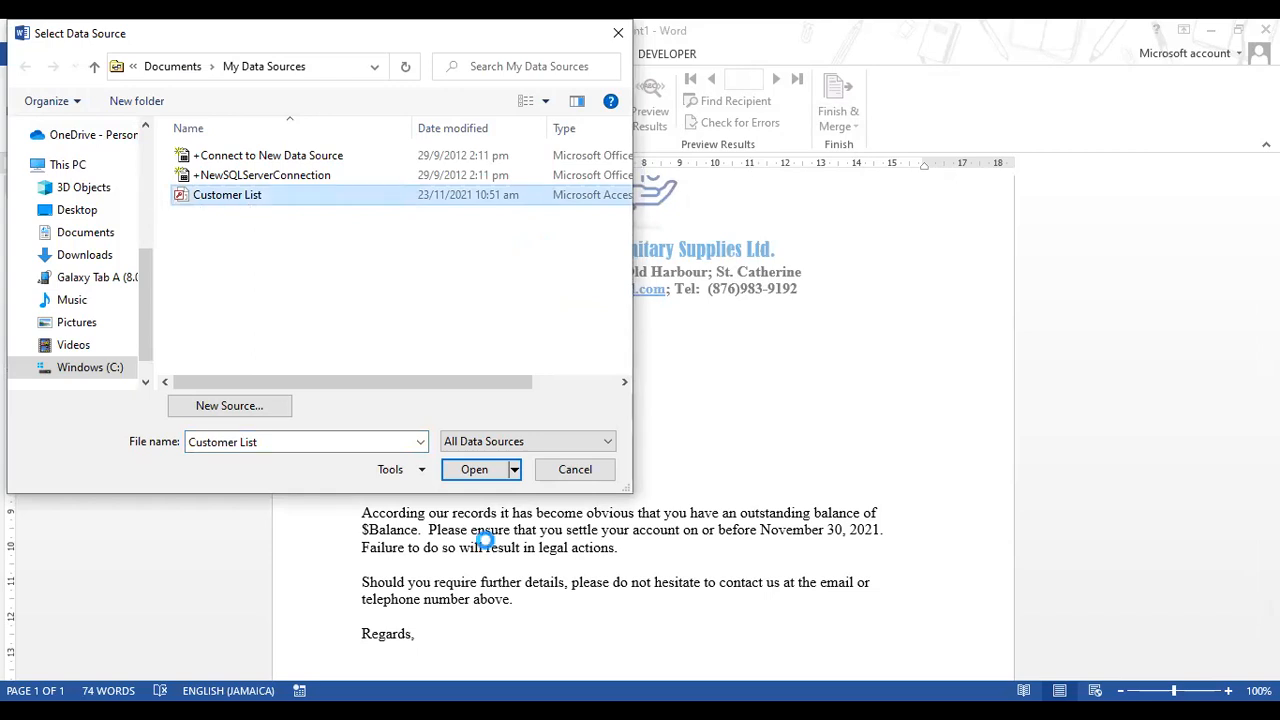
pyautogui.click(477, 470)
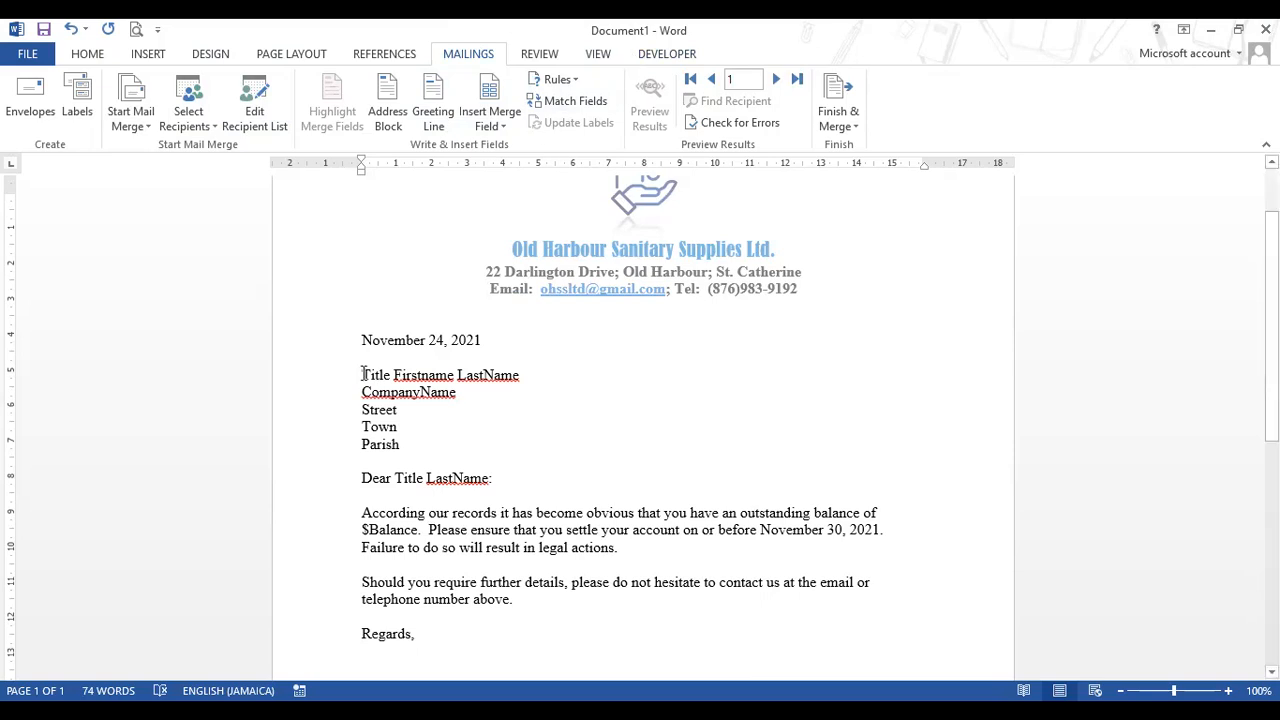
# - Replace the Title placeholder in the inside address with the «Title» merge field
pyautogui.scroll(3, 514, 417)
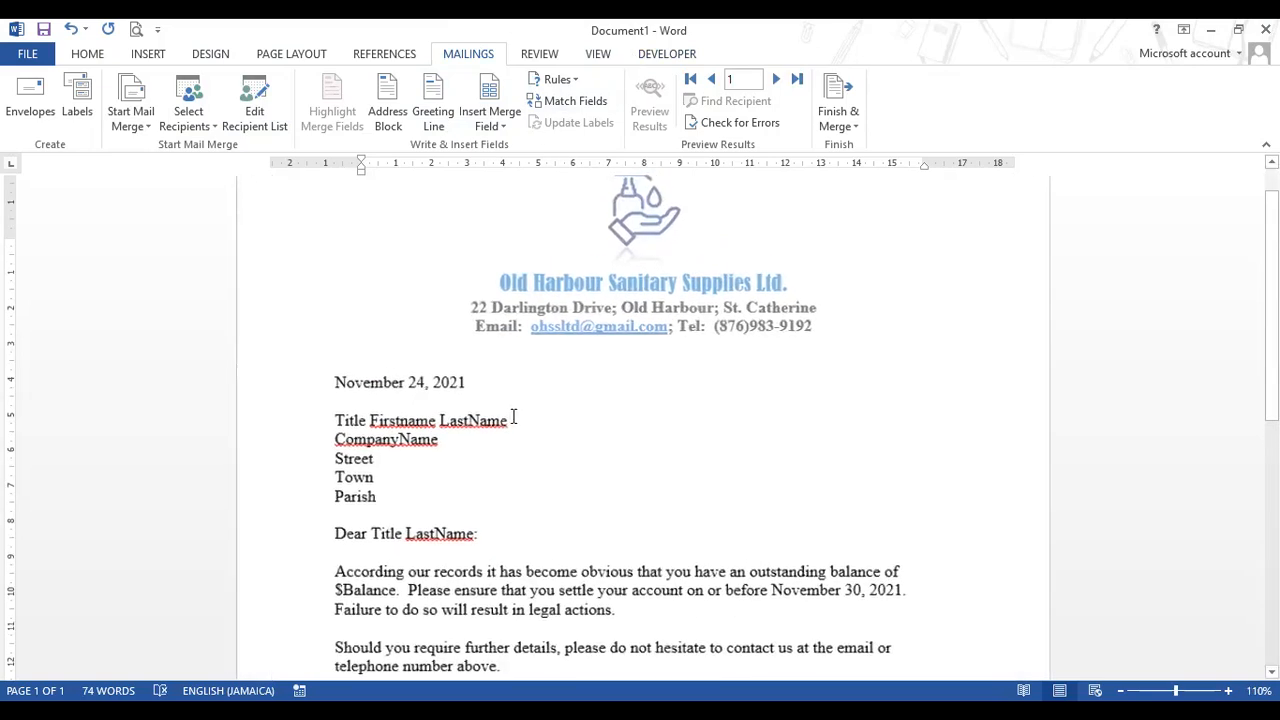
pyautogui.scroll(-2, 371, 363)
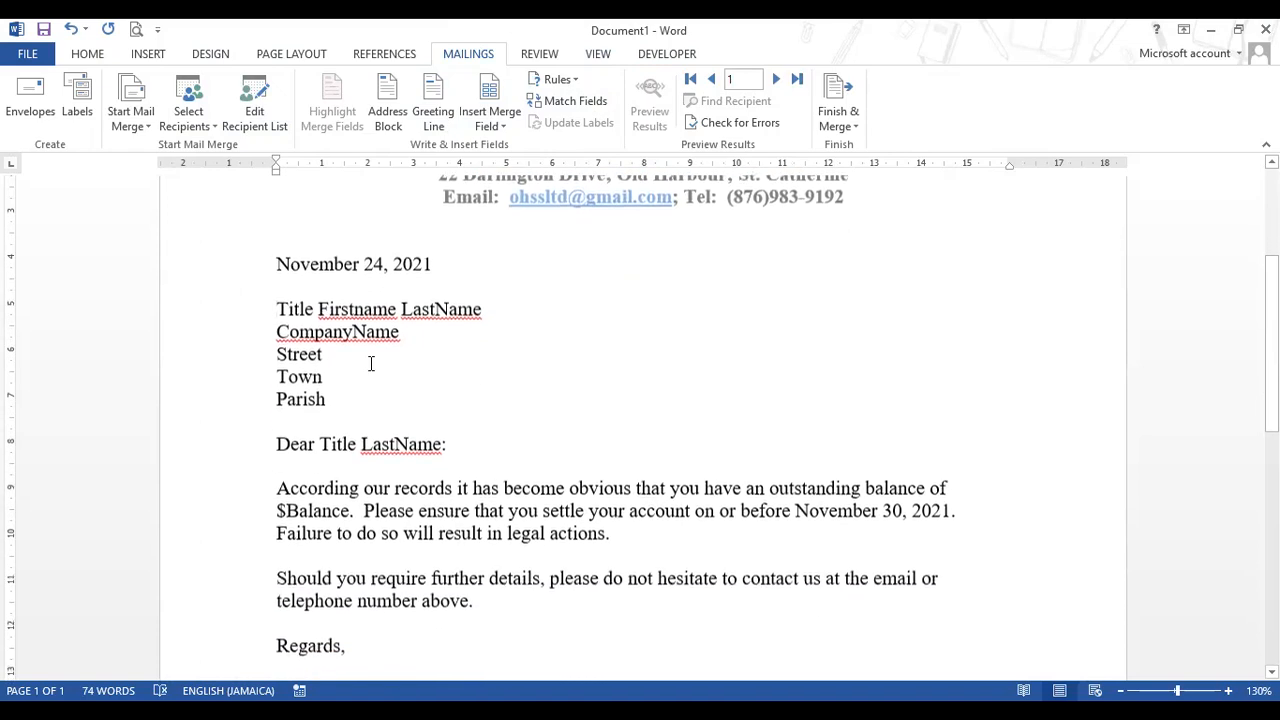
pyautogui.moveTo(290, 310); pyautogui.dragTo(314, 312)
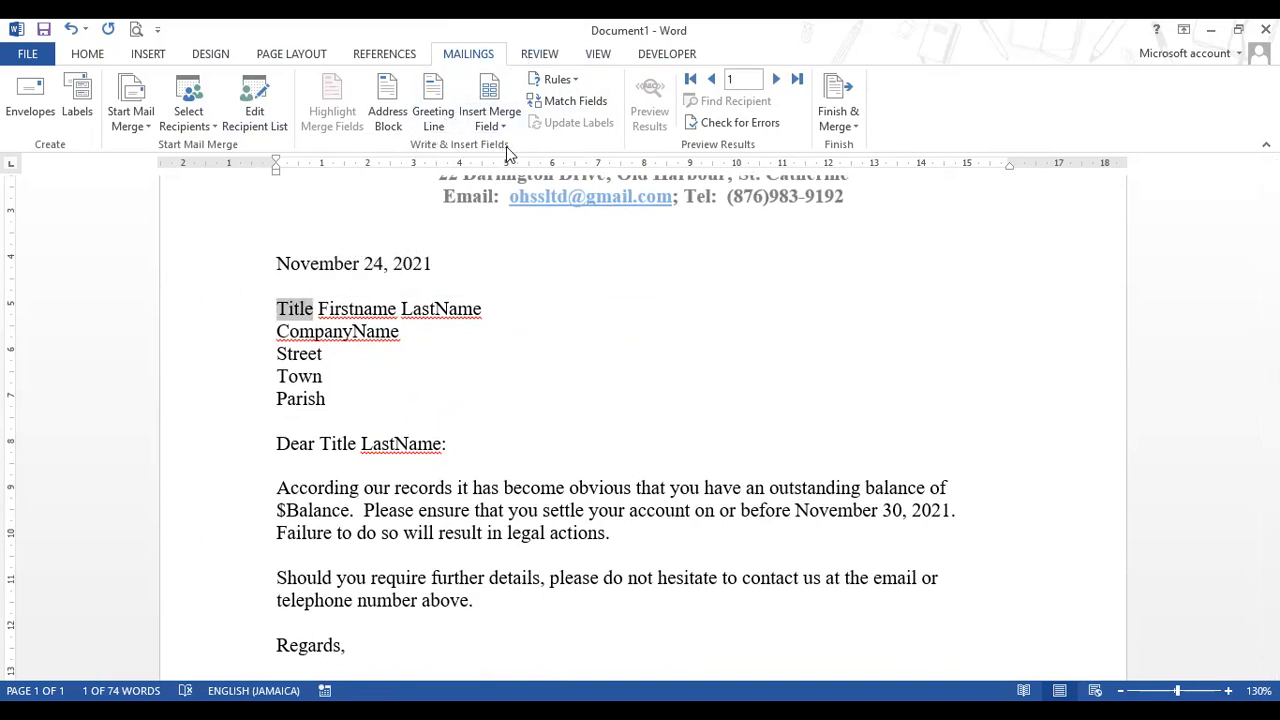
pyautogui.click(503, 86)
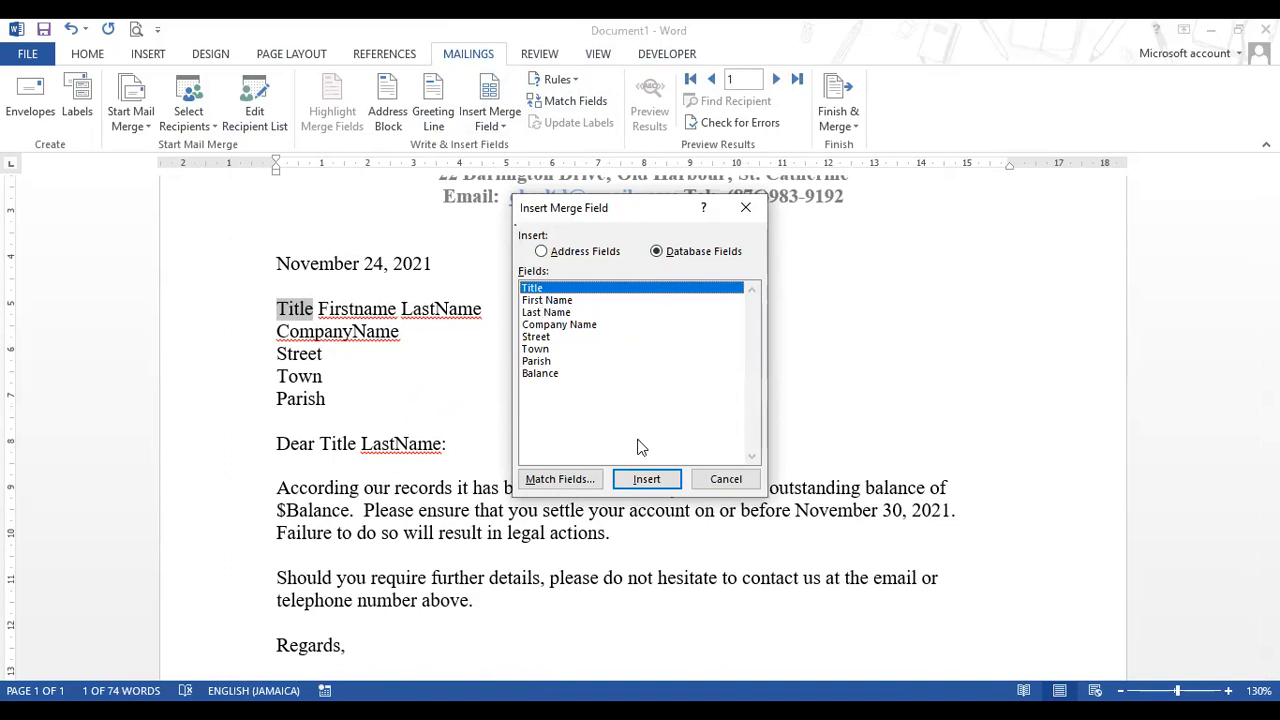
pyautogui.click(742, 488)
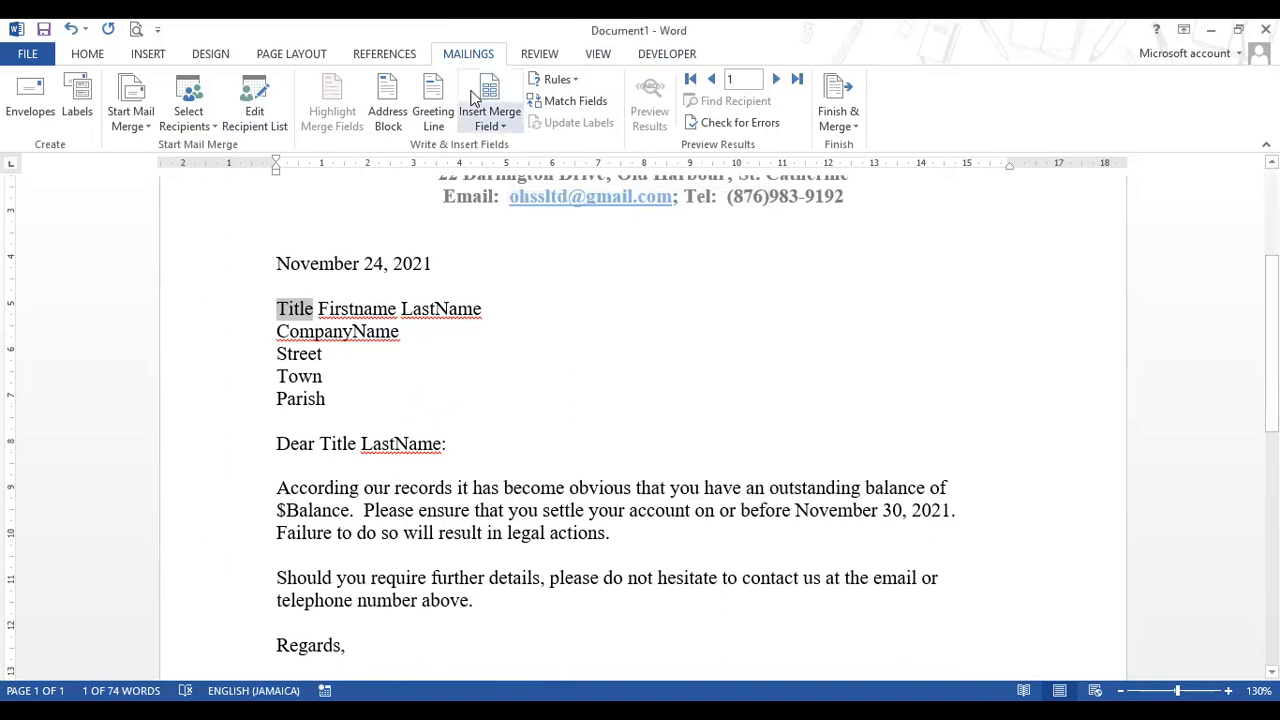
pyautogui.click(505, 127)
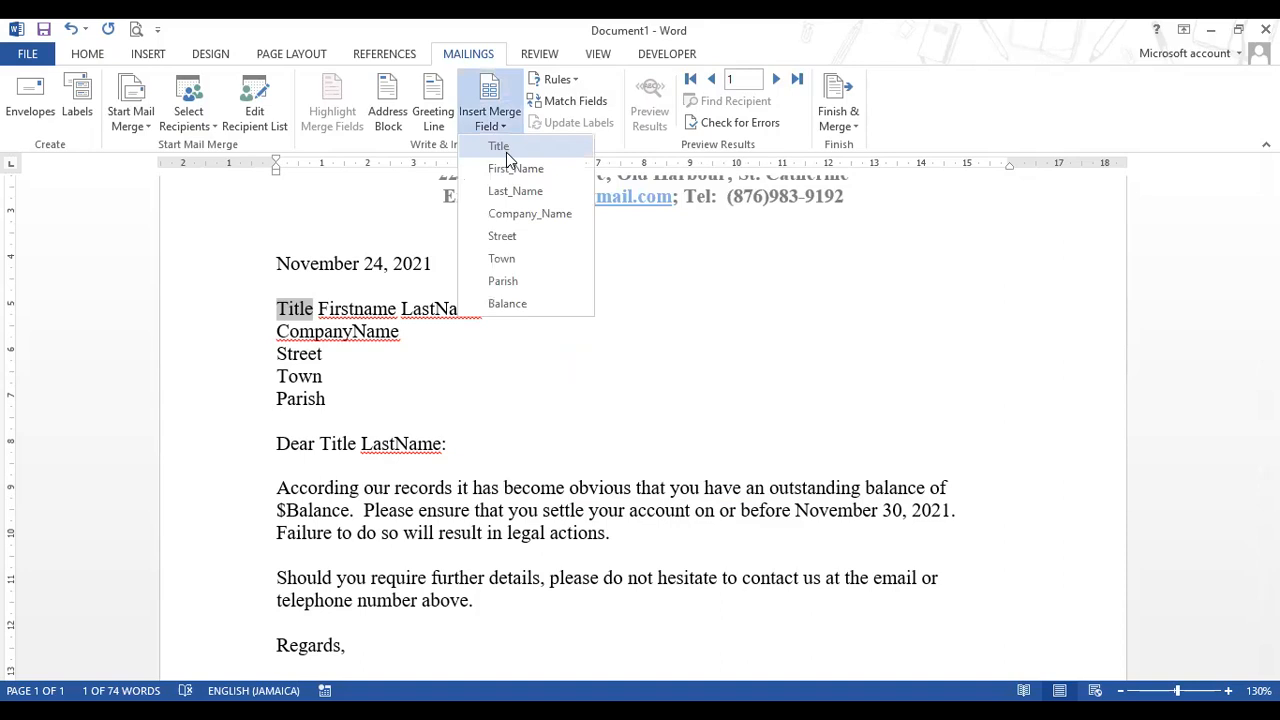
pyautogui.click(505, 148)
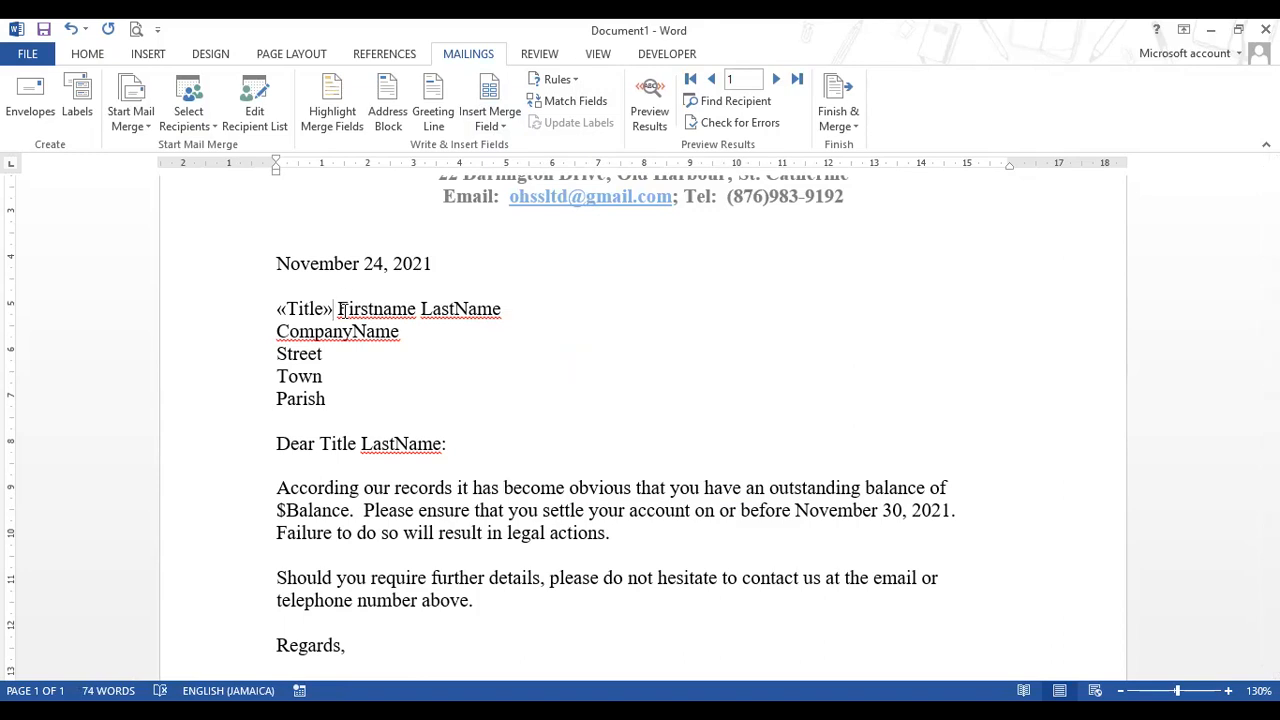
# - Replace Firstname, LastName and CompanyName with the First_Name, Last_Name and Company_Name fields
pyautogui.moveTo(334, 310); pyautogui.dragTo(416, 311)
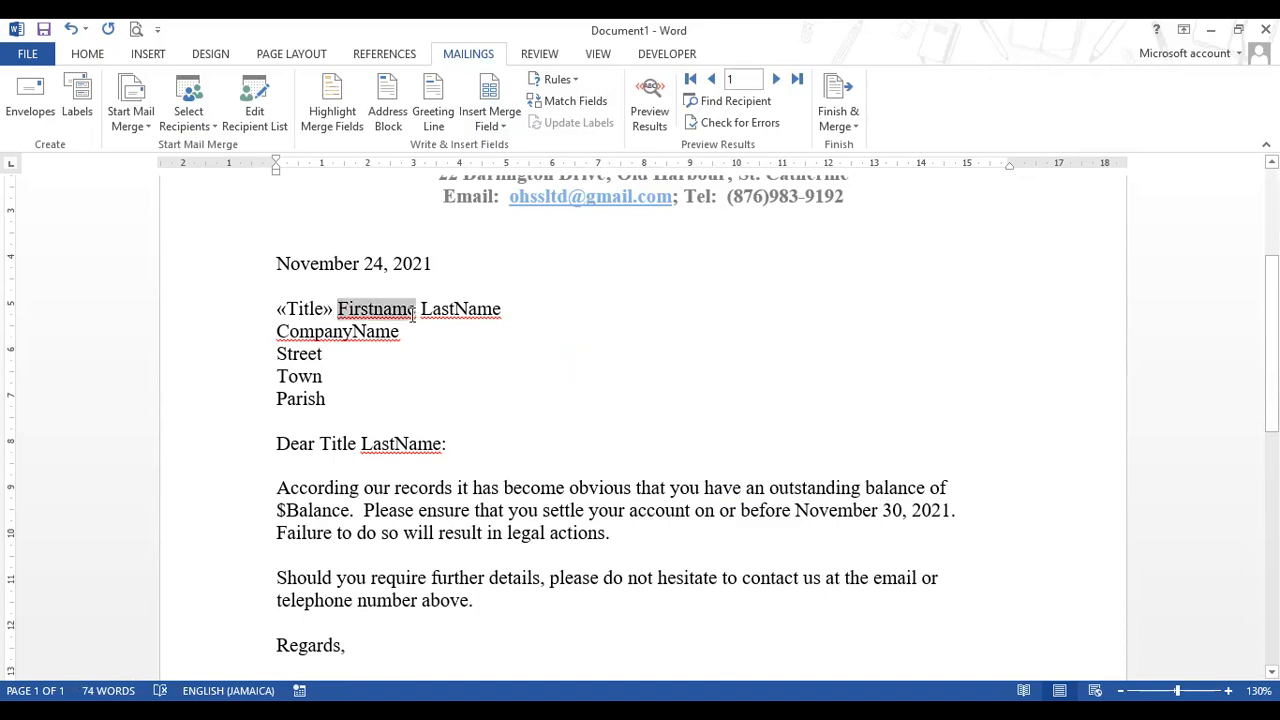
pyautogui.click(492, 122)
pyautogui.click(507, 170)
pyautogui.moveTo(455, 310); pyautogui.dragTo(536, 310)
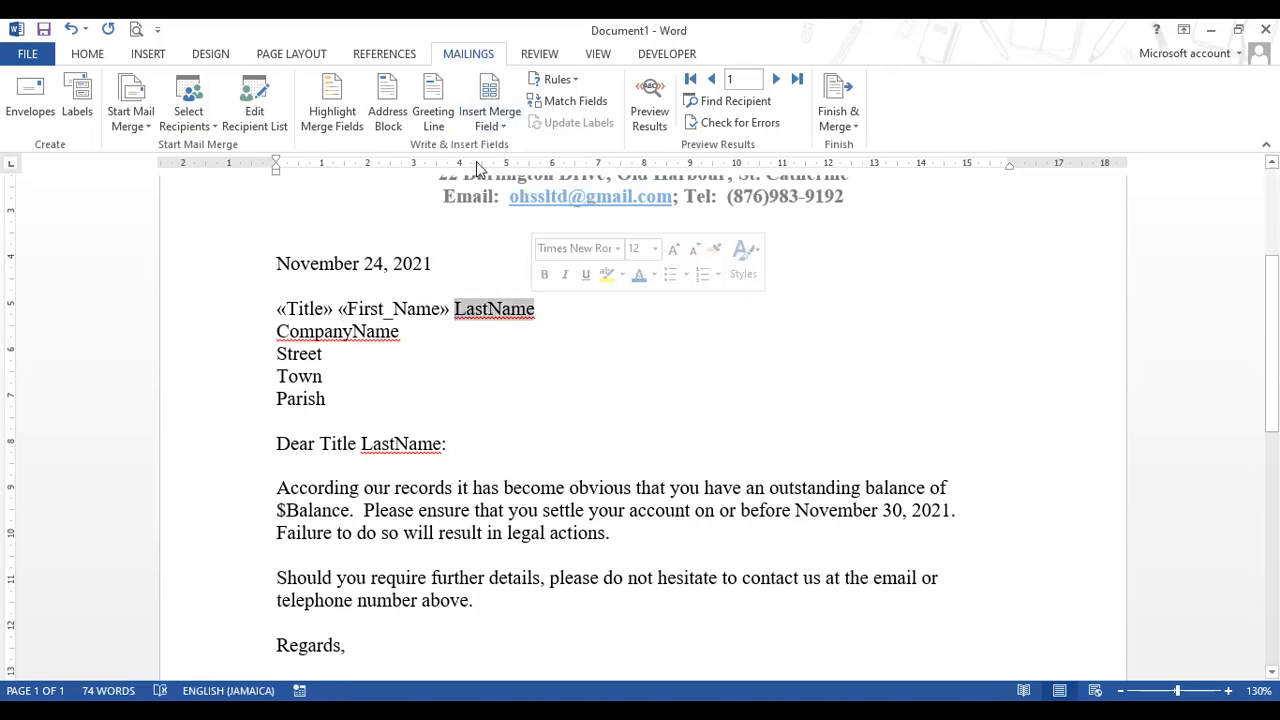
pyautogui.click(490, 122)
pyautogui.click(514, 193)
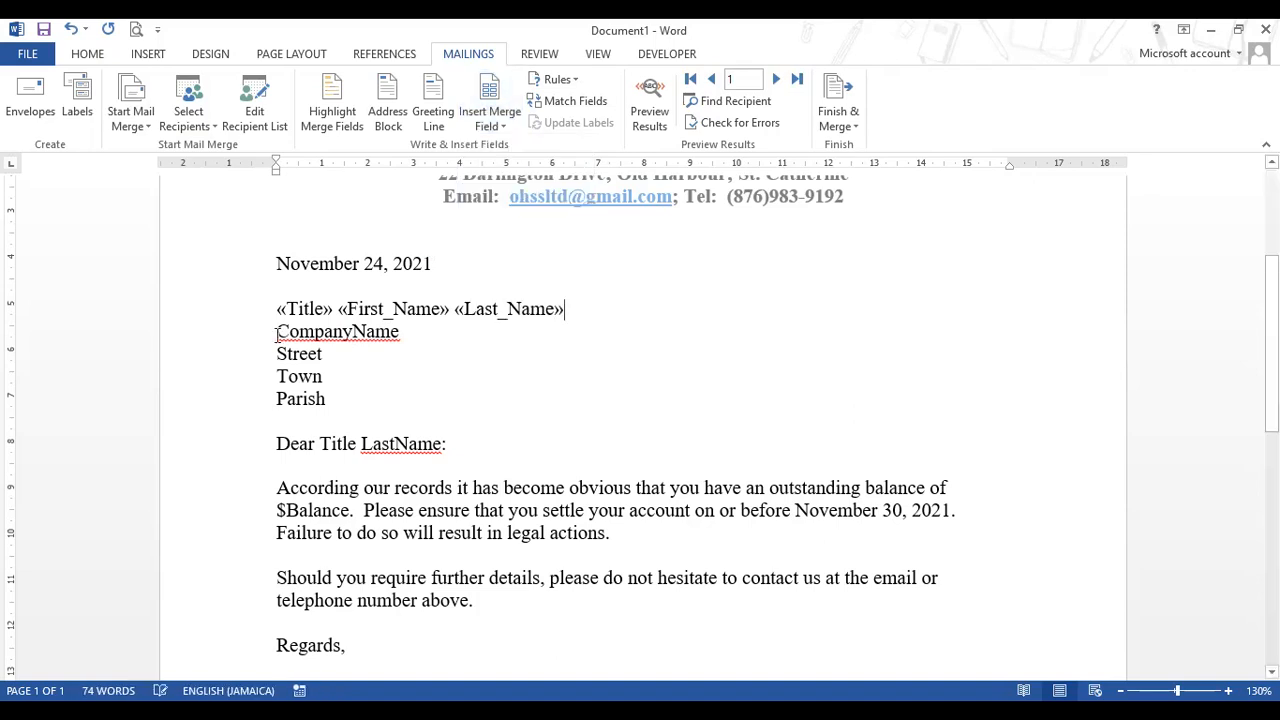
pyautogui.moveTo(277, 331); pyautogui.dragTo(401, 331)
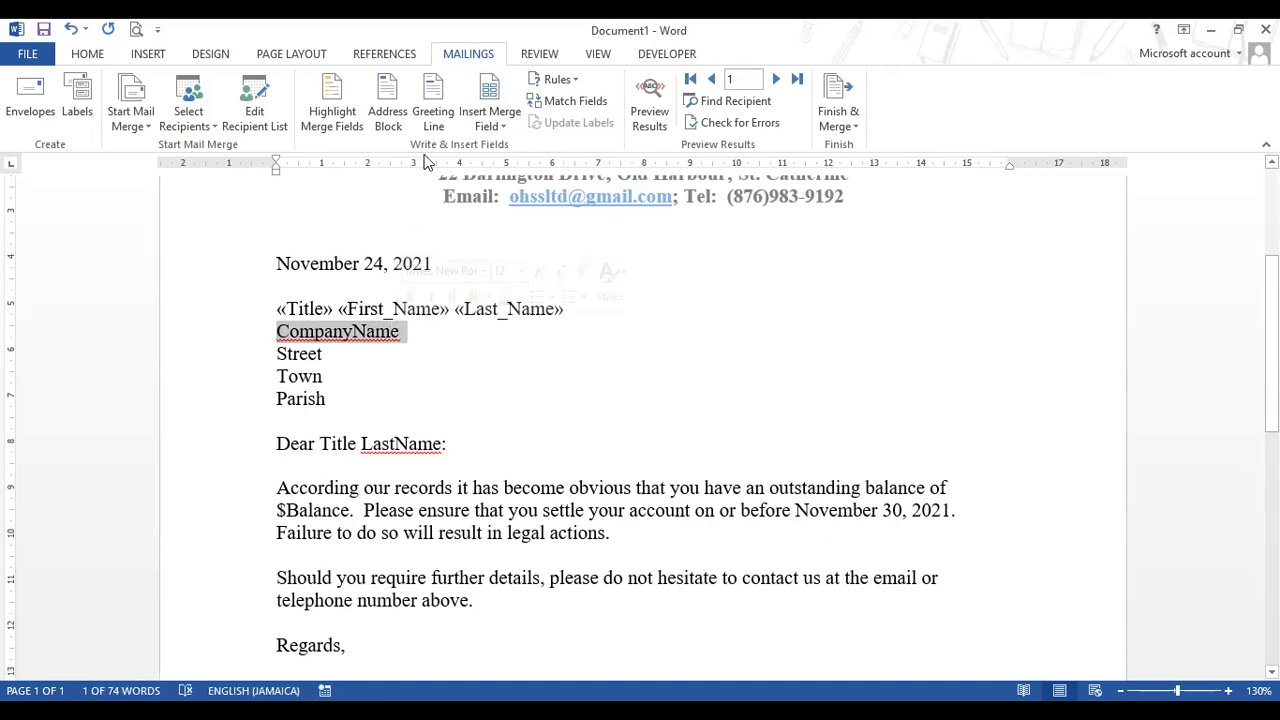
pyautogui.click(490, 118)
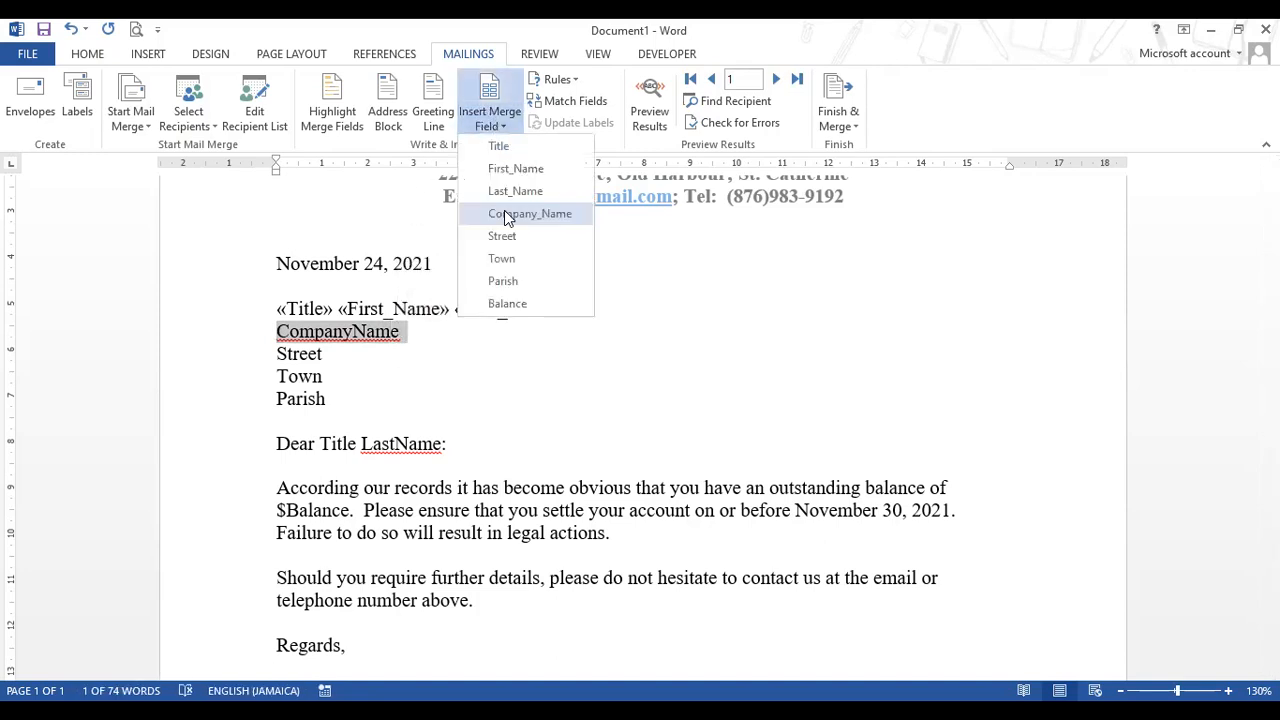
pyautogui.click(507, 214)
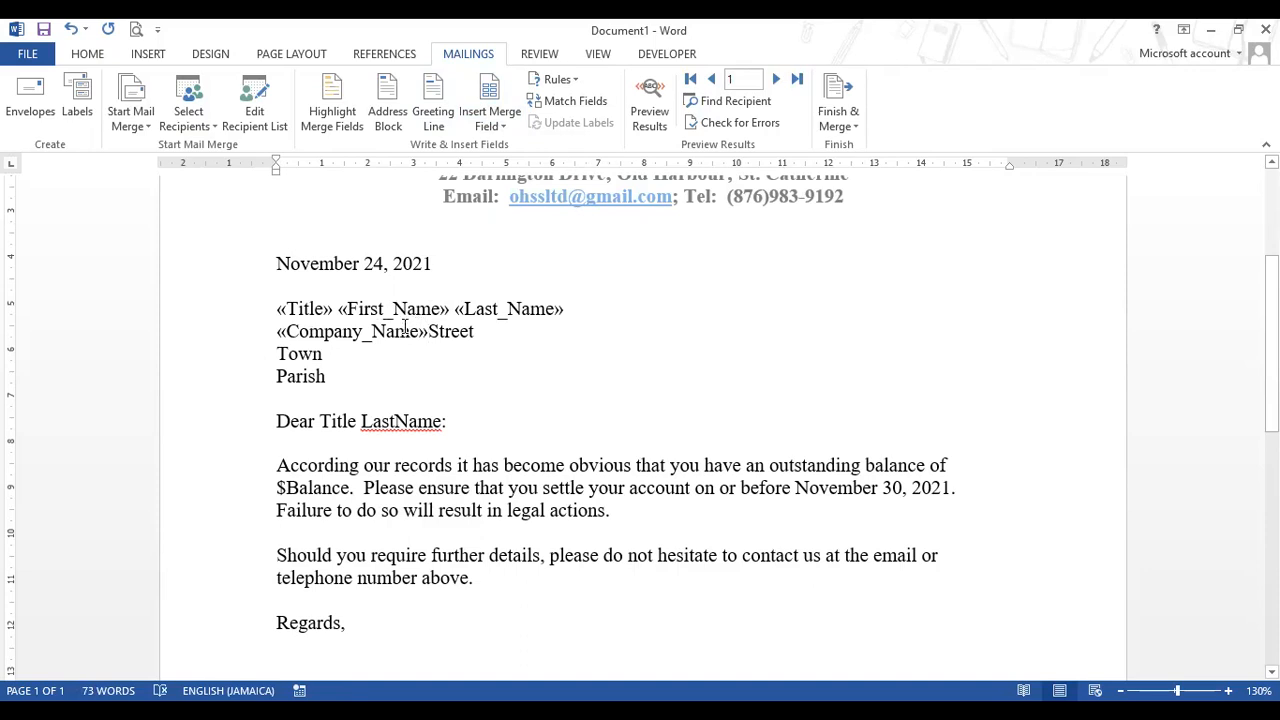
# - Put Street back on its own line and swap Street, Town and Parish for their merge fields
pyautogui.press('Return')
pyautogui.moveTo(278, 352); pyautogui.dragTo(324, 350)
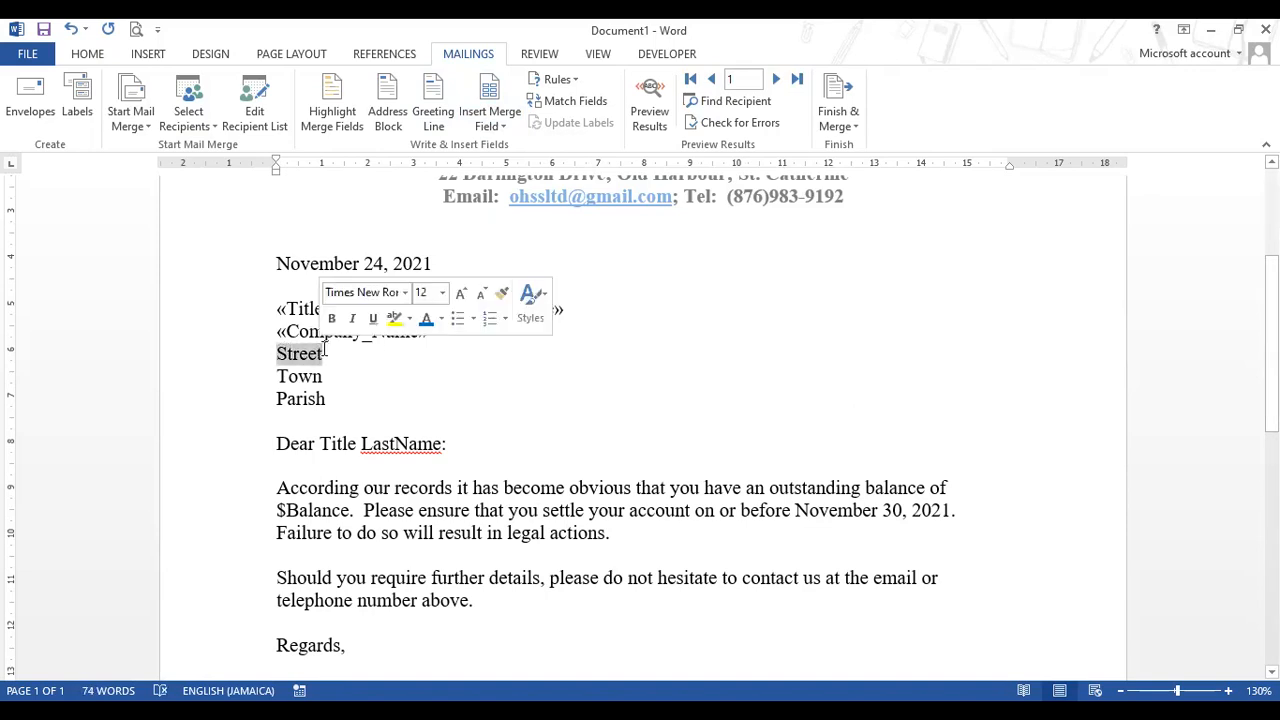
pyautogui.click(489, 123)
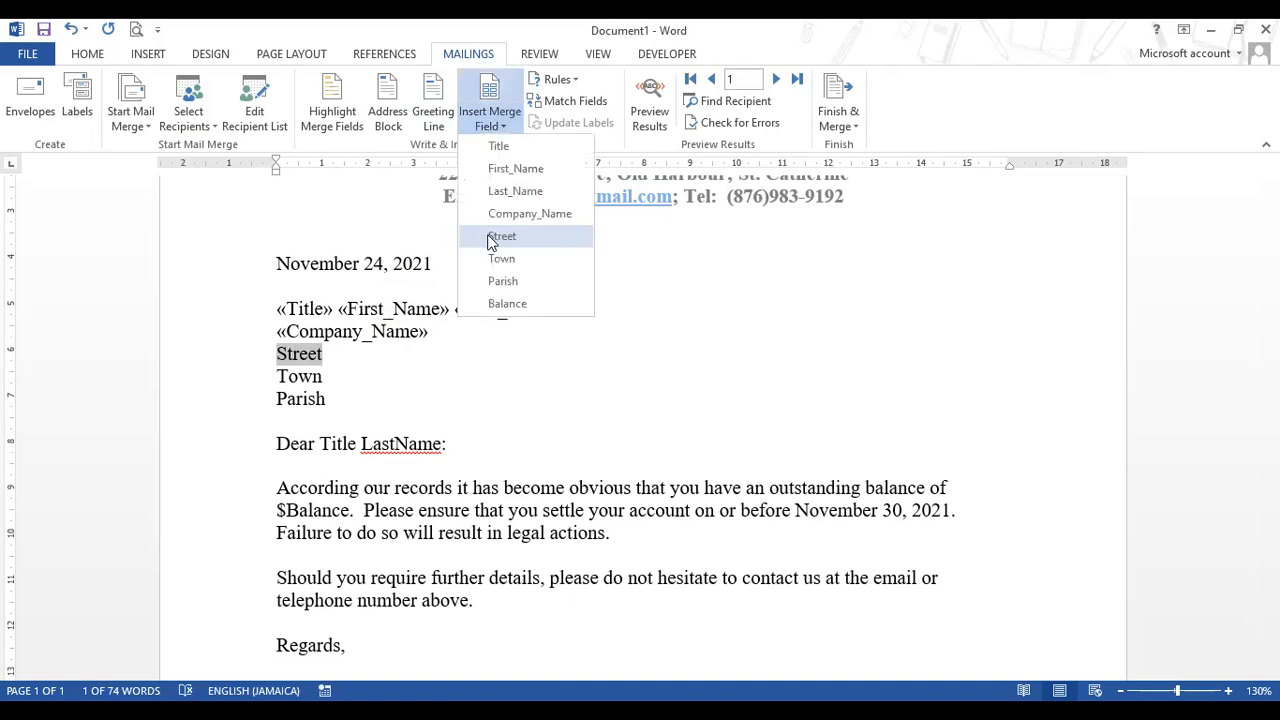
pyautogui.click(492, 241)
pyautogui.moveTo(277, 376); pyautogui.dragTo(322, 376)
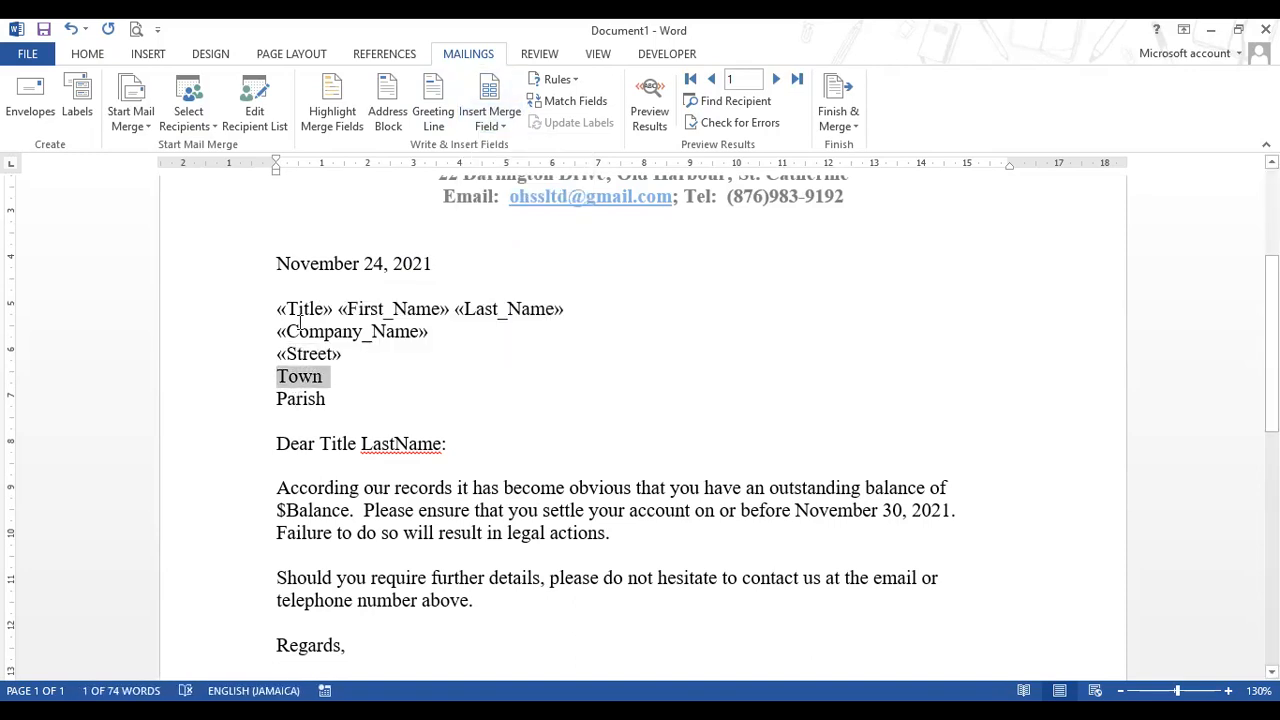
pyautogui.click(491, 123)
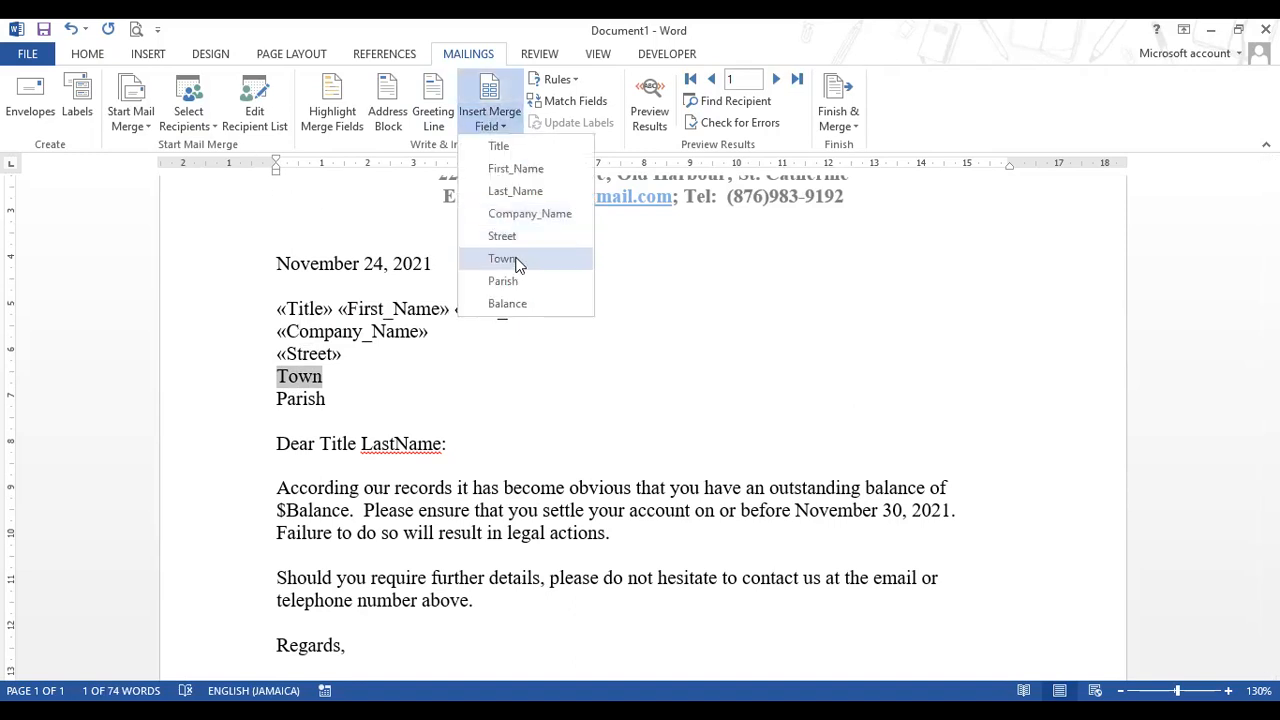
pyautogui.click(518, 262)
pyautogui.moveTo(277, 400); pyautogui.dragTo(326, 399)
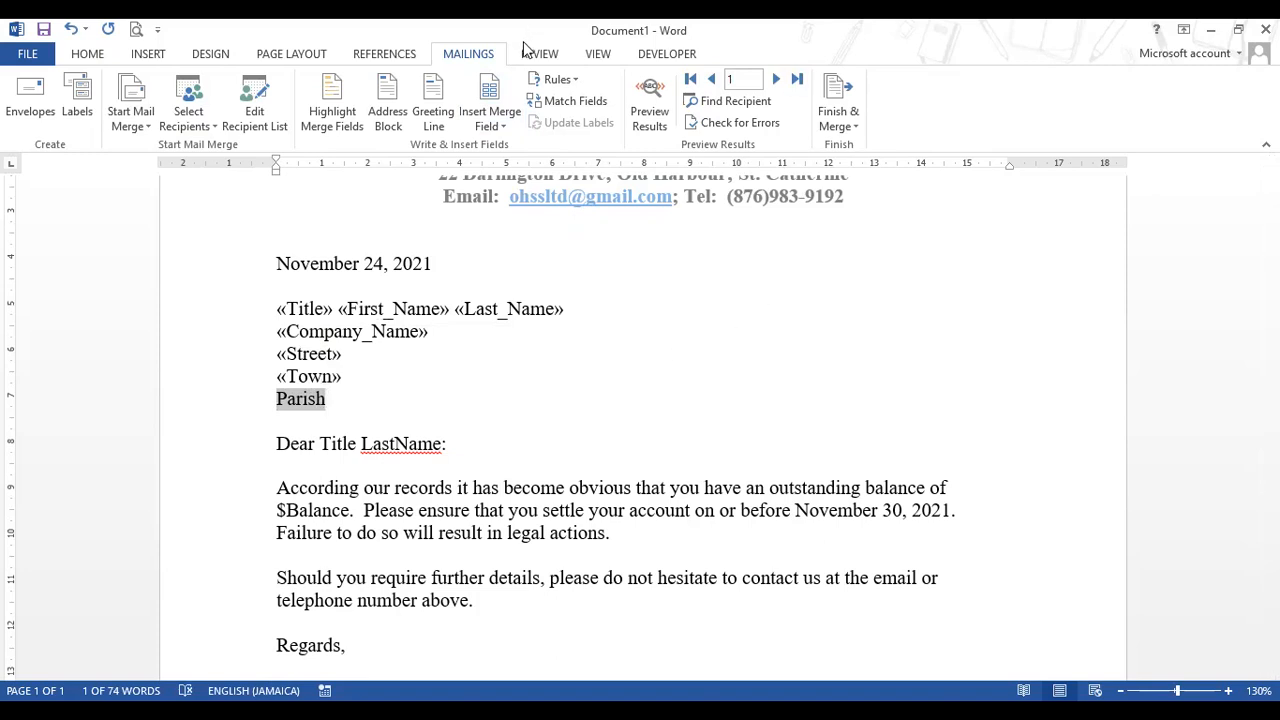
pyautogui.click(503, 126)
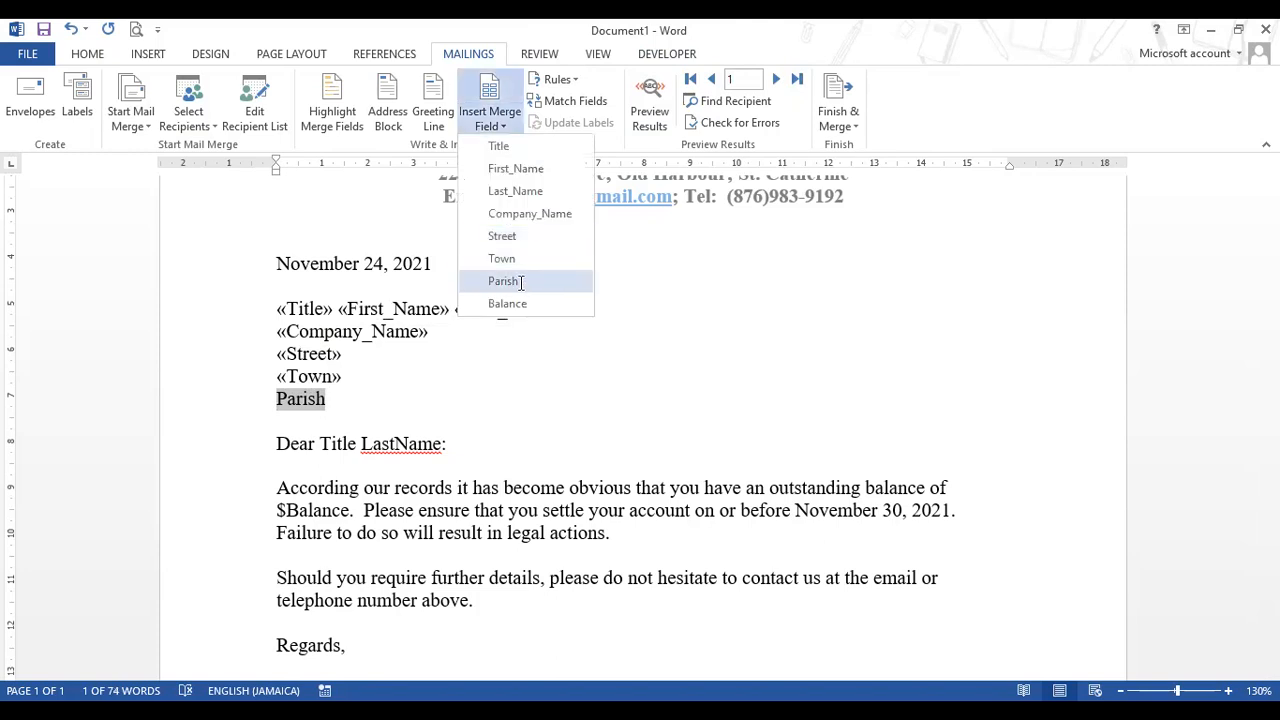
pyautogui.click(522, 283)
pyautogui.click(320, 443)
pyautogui.moveTo(340, 443); pyautogui.dragTo(356, 443)
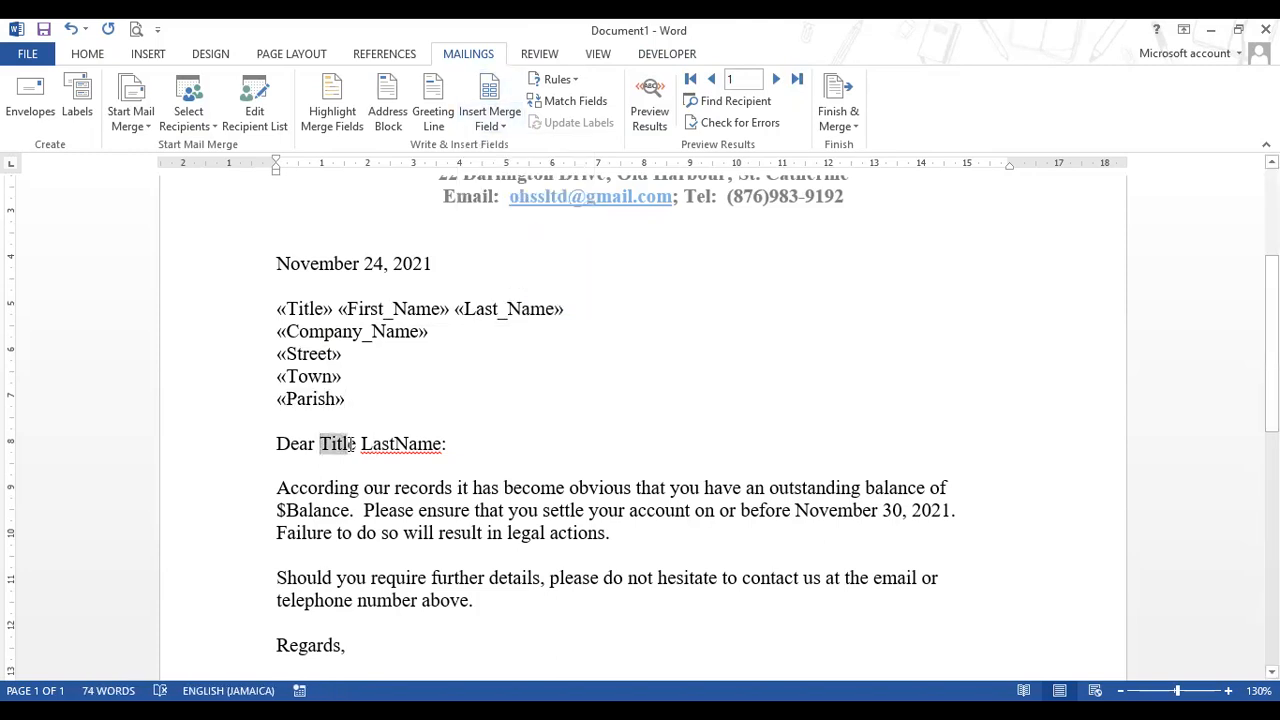
# - Replace Title and LastName in the Dear line with the «Title» and «Last_Name» merge fields
pyautogui.click(490, 126)
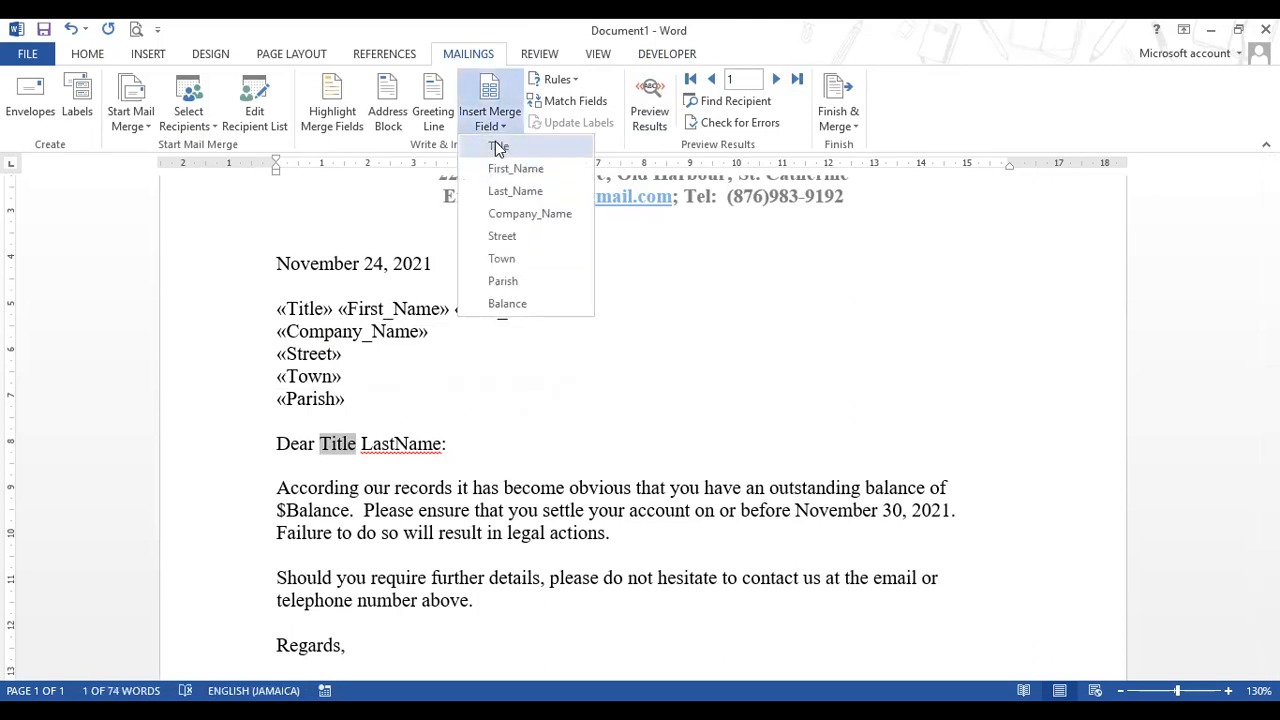
pyautogui.click(500, 145)
pyautogui.moveTo(380, 443); pyautogui.dragTo(463, 448)
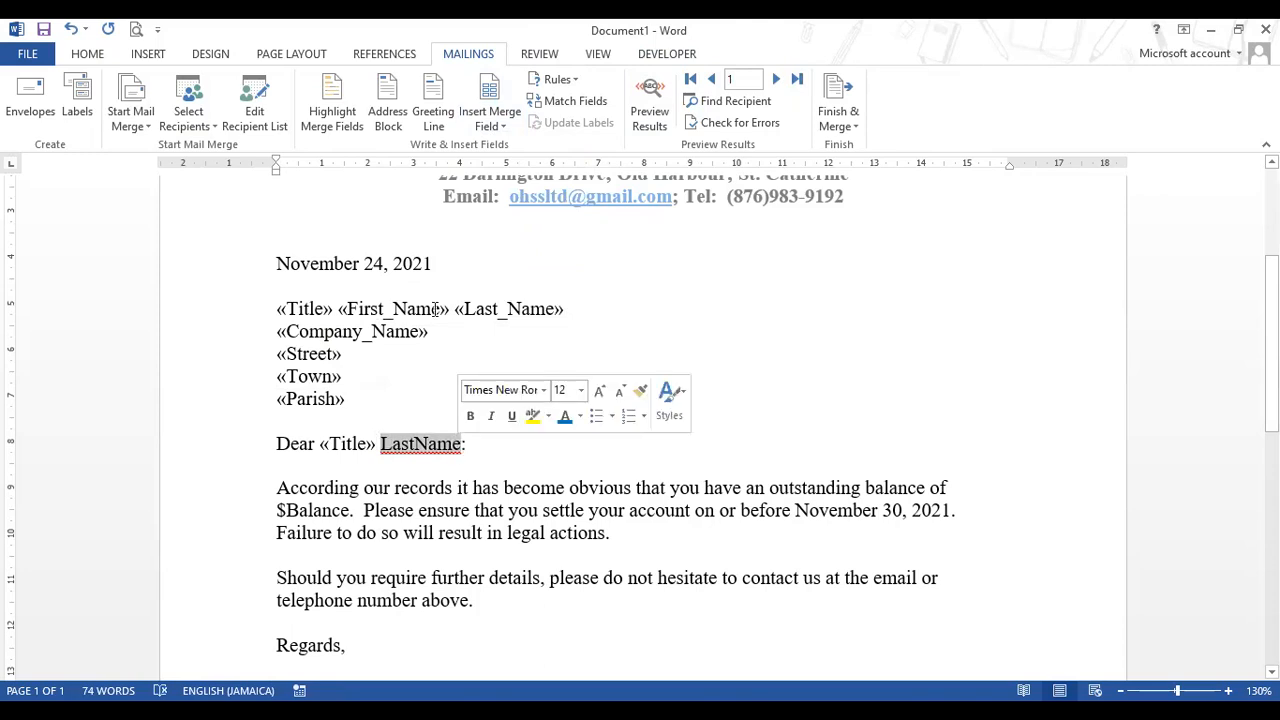
pyautogui.click(496, 126)
pyautogui.click(506, 195)
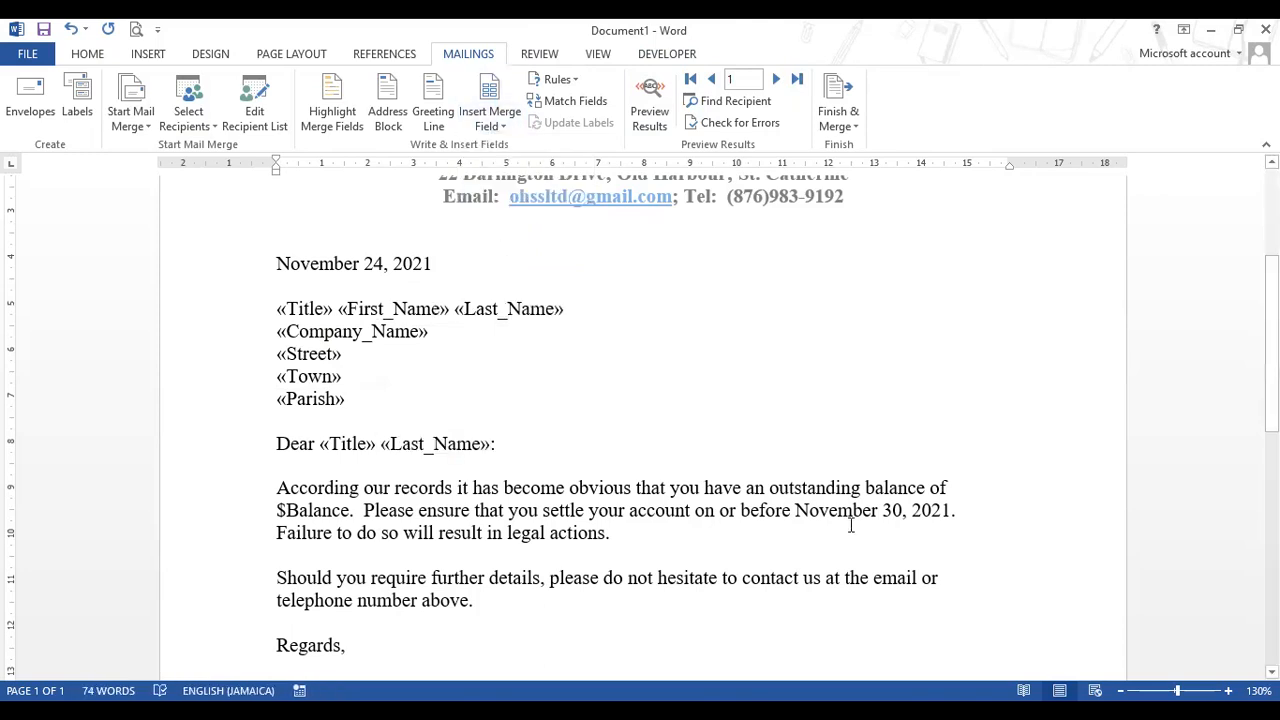
# - Replace the word Balance after the $ sign with the «Balance» merge field
pyautogui.moveTo(287, 510); pyautogui.dragTo(347, 514)
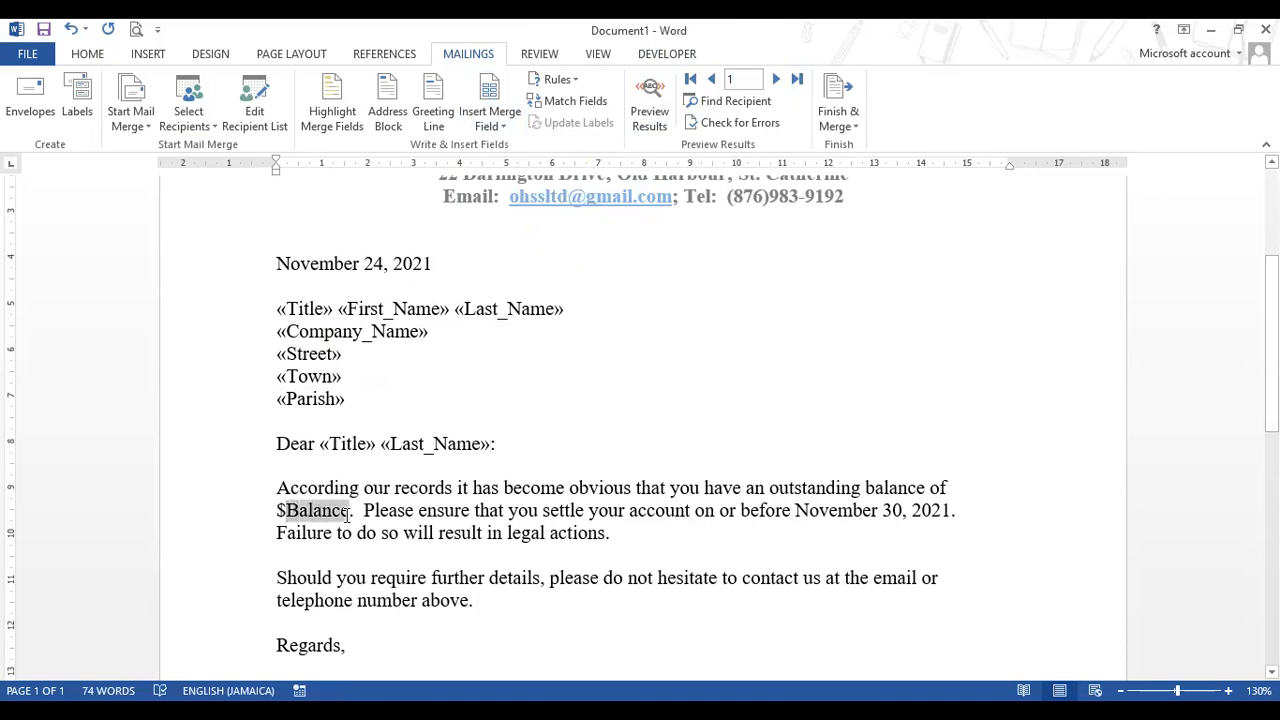
pyautogui.click(503, 127)
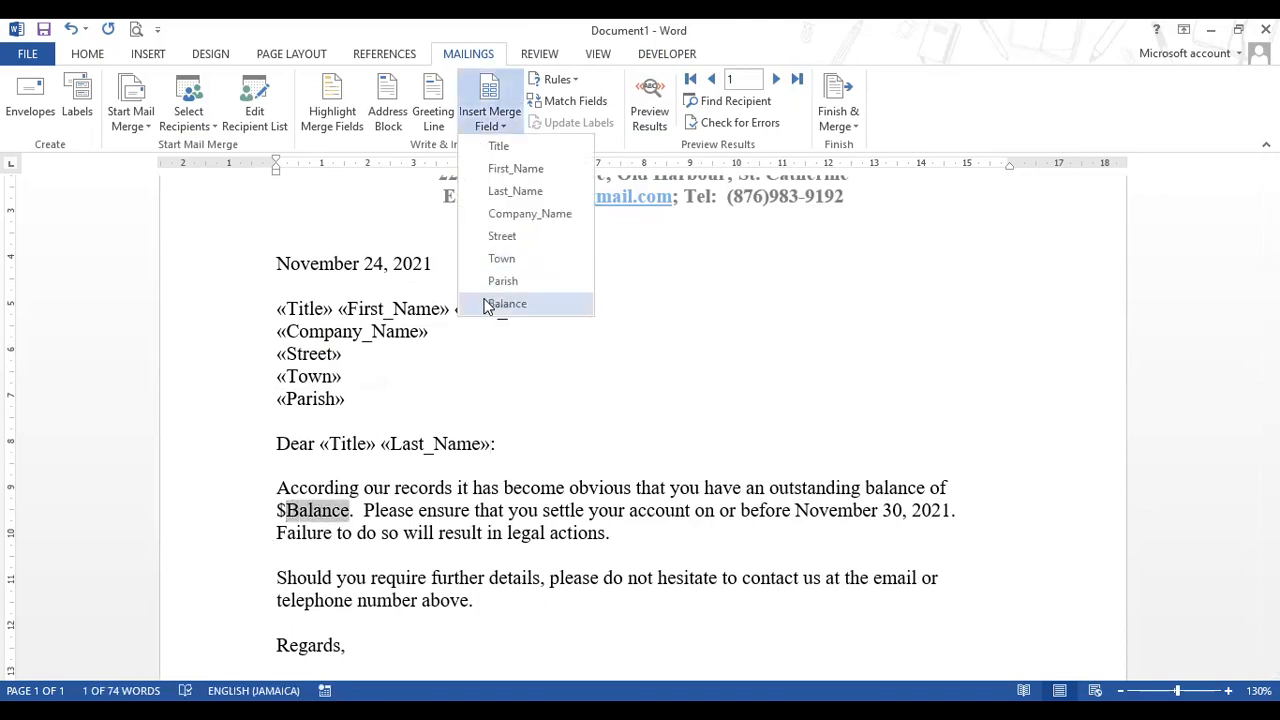
pyautogui.click(500, 303)
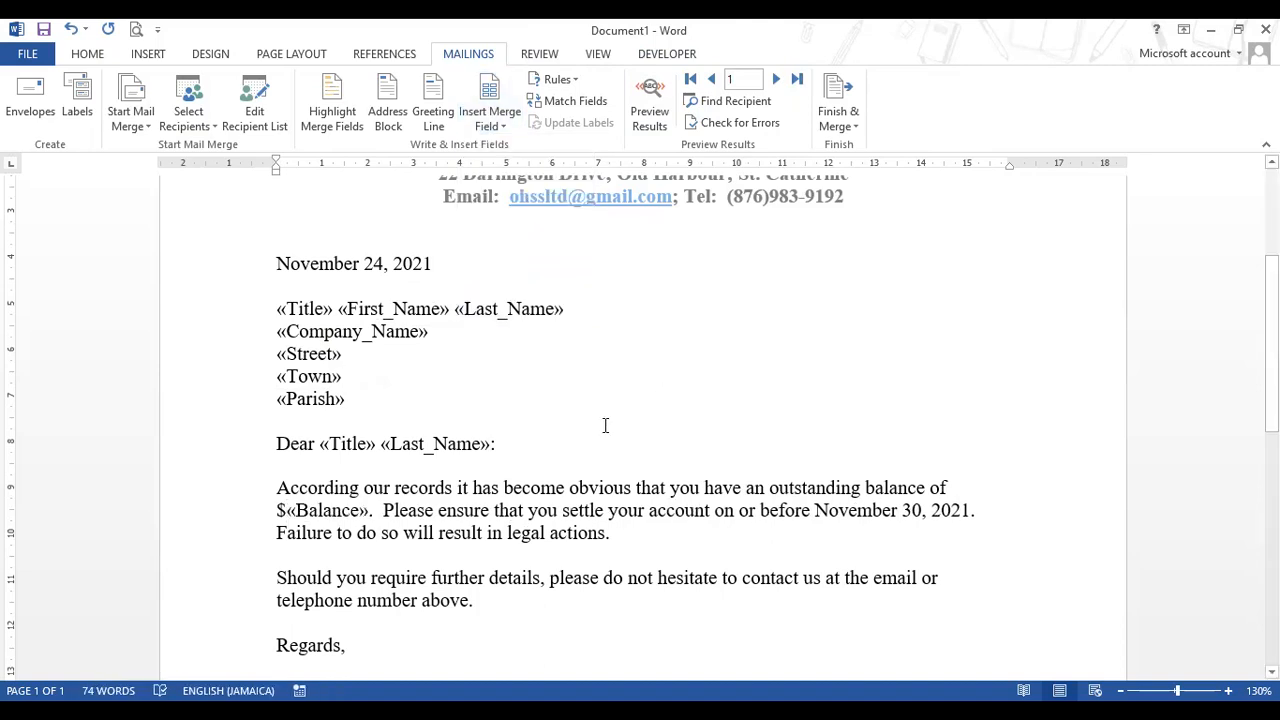
pyautogui.scroll(3, 549, 383)
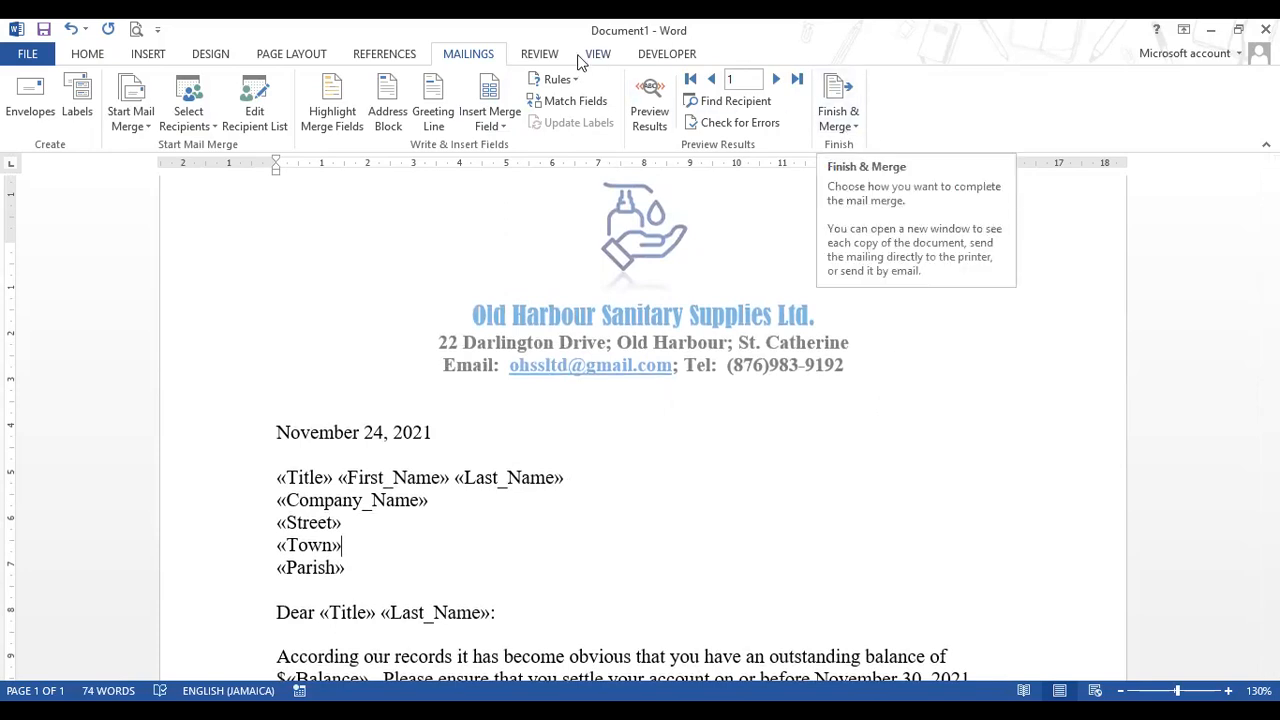
# - Finish the merge with Edit Individual Documents, merging All records into separate letters
pyautogui.click(855, 118)
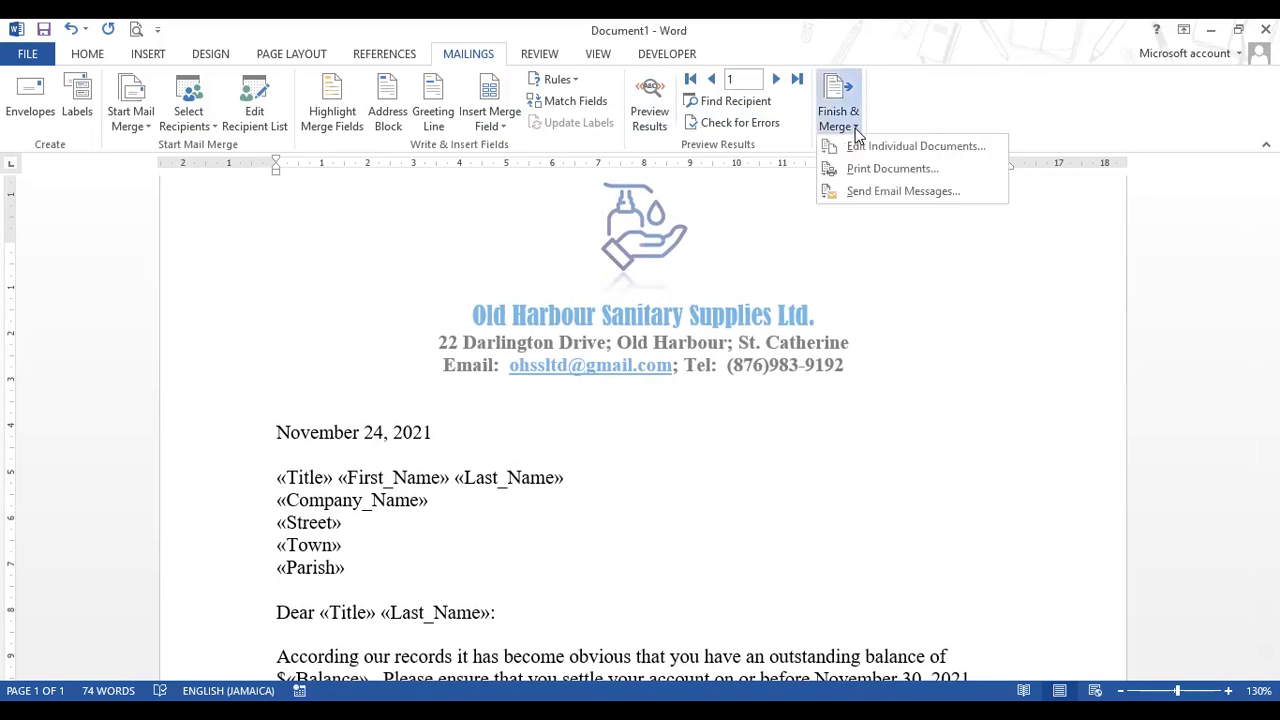
pyautogui.click(915, 156)
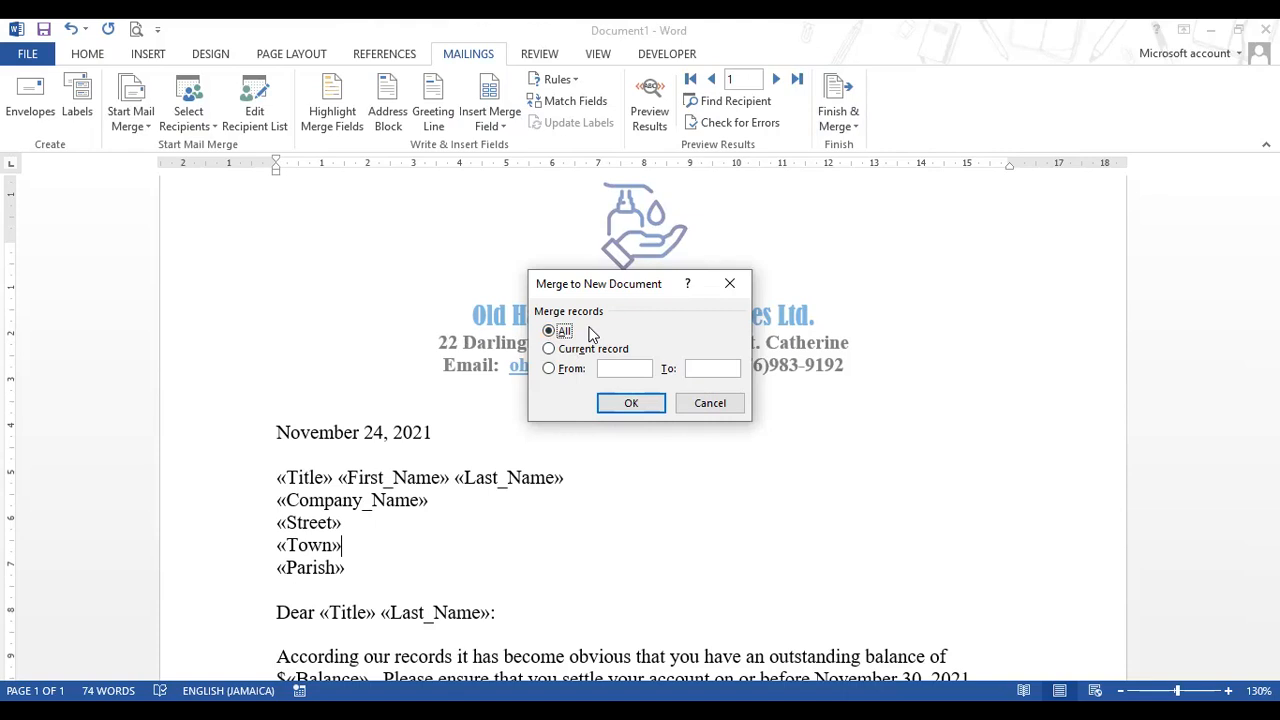
pyautogui.click(616, 408)
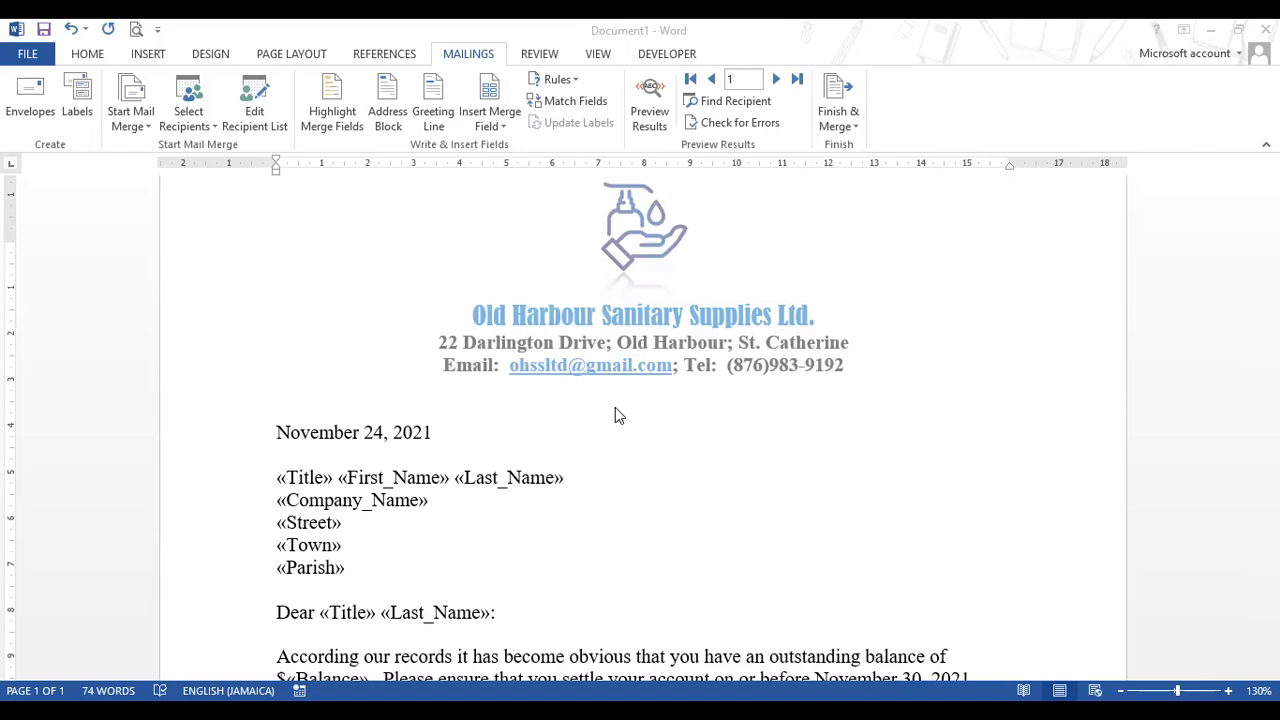
pyautogui.press('F12')
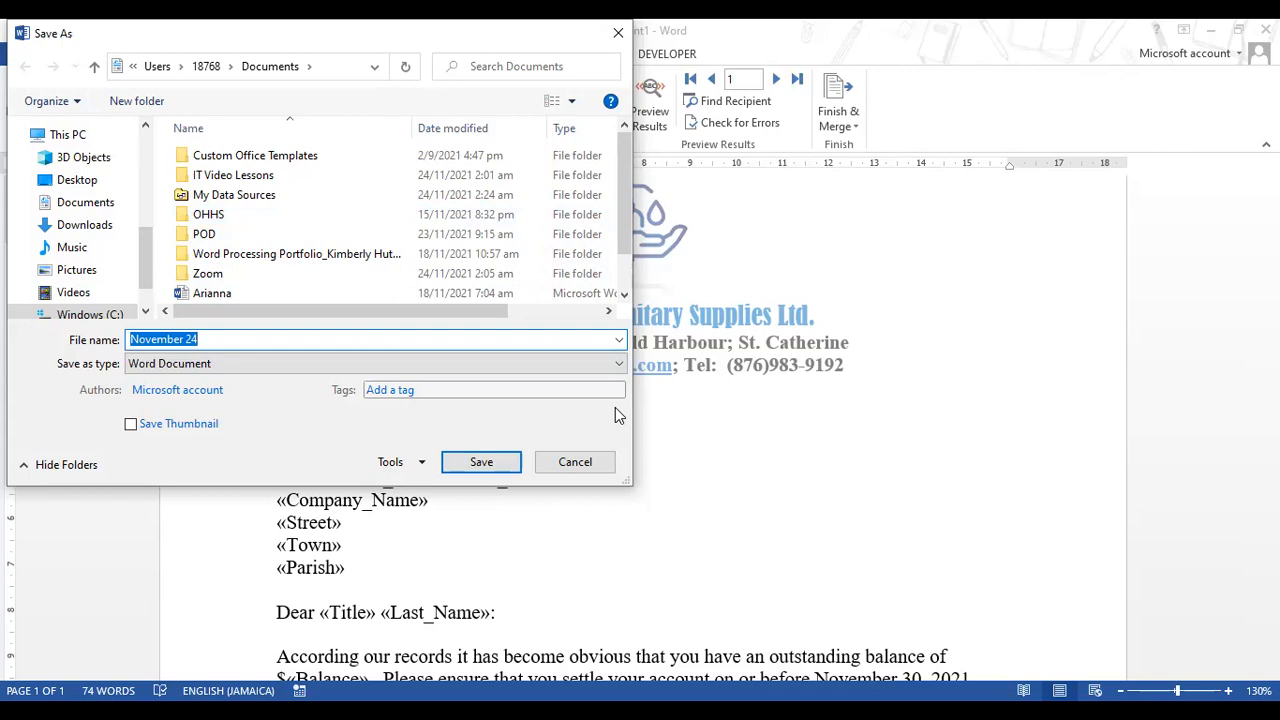
pyautogui.click(575, 462)
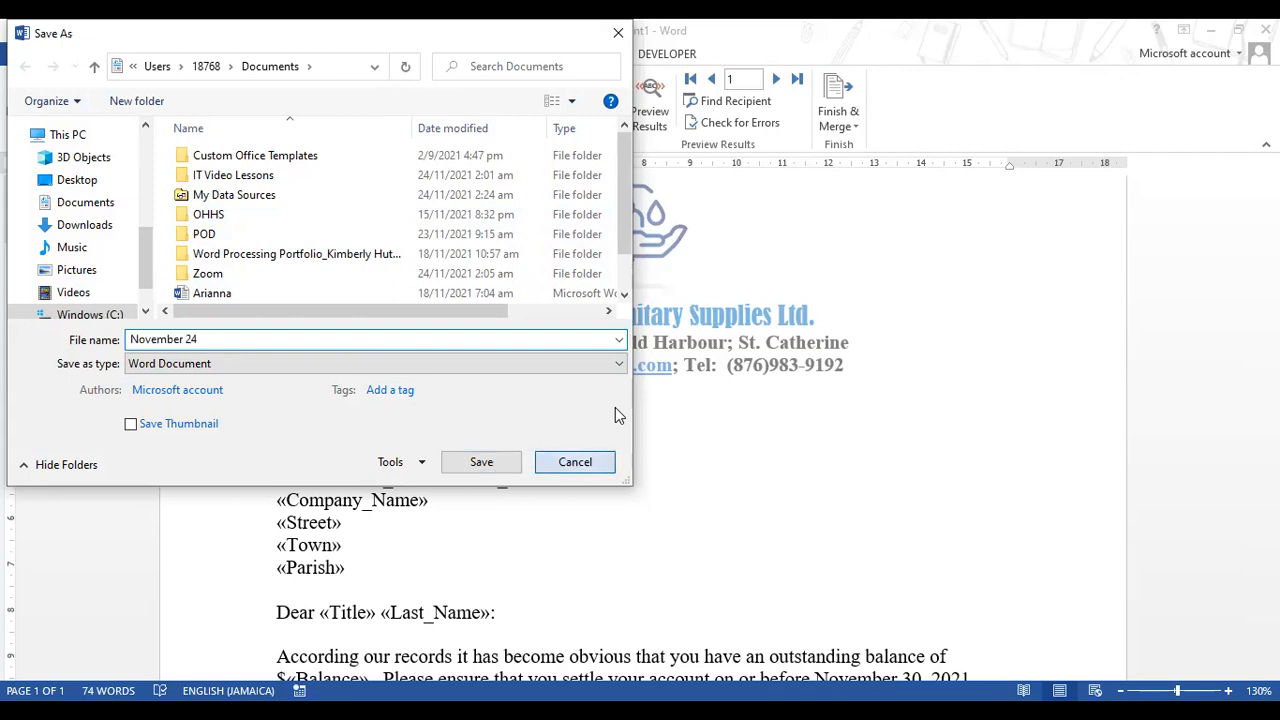
pyautogui.press('Return')
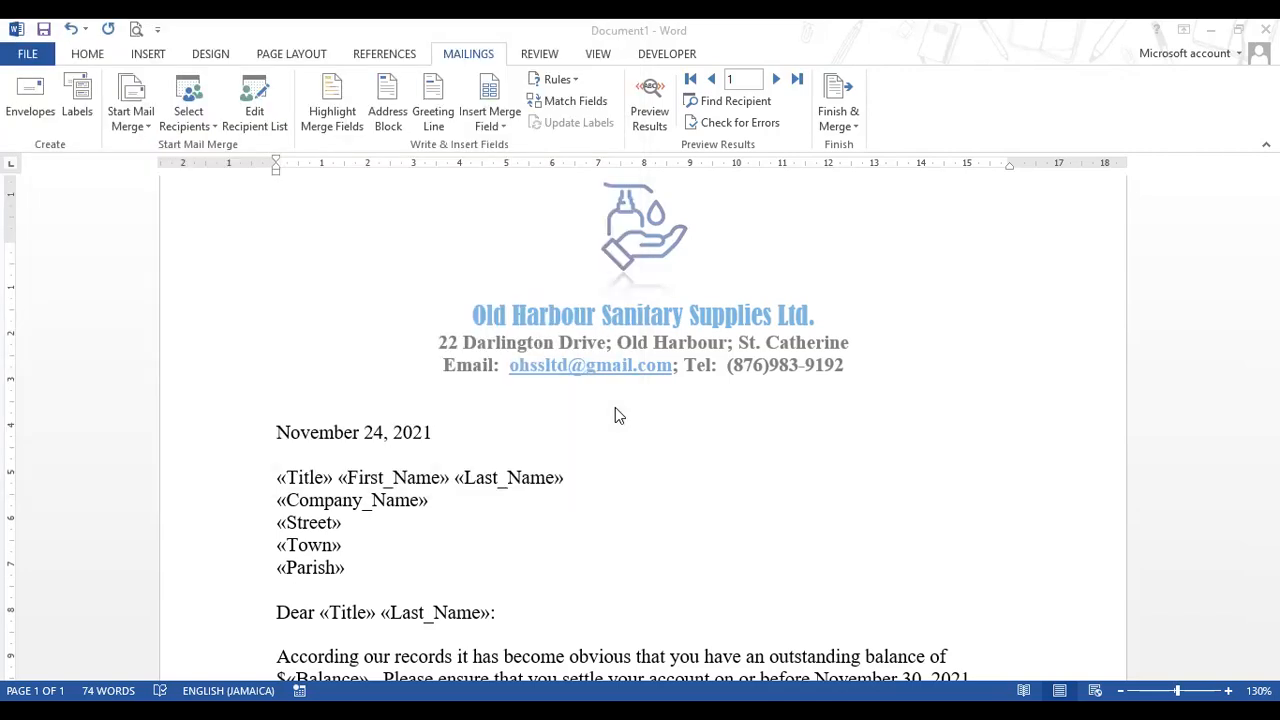